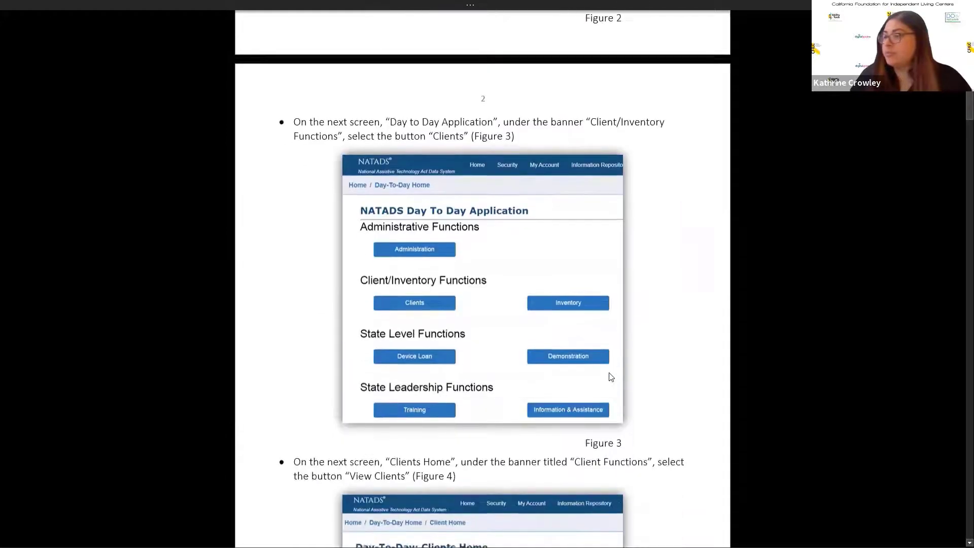
Step: Skim the NATADS activity guide's instructions for finding and adding clients, and put the guide away
scroll(611, 377, down, 10)
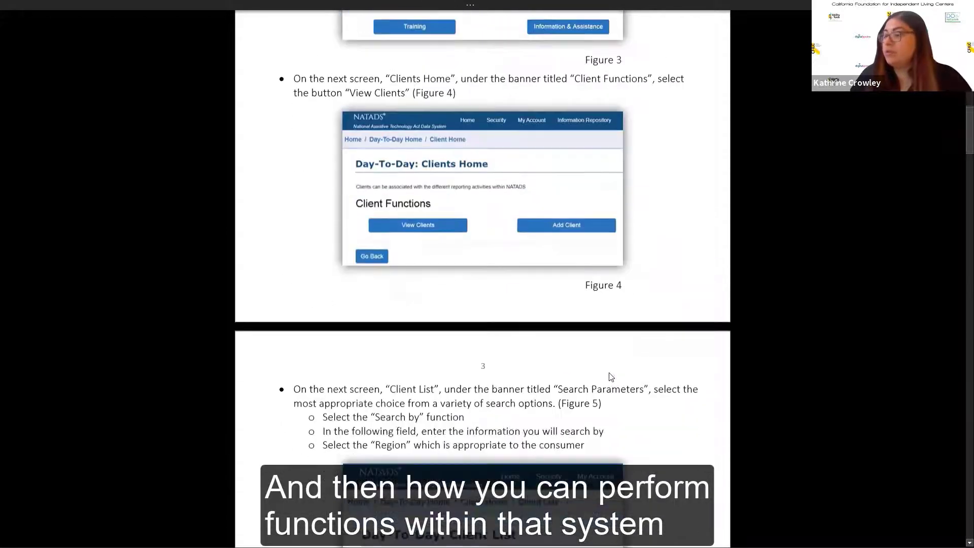
scroll(611, 377, down, 5)
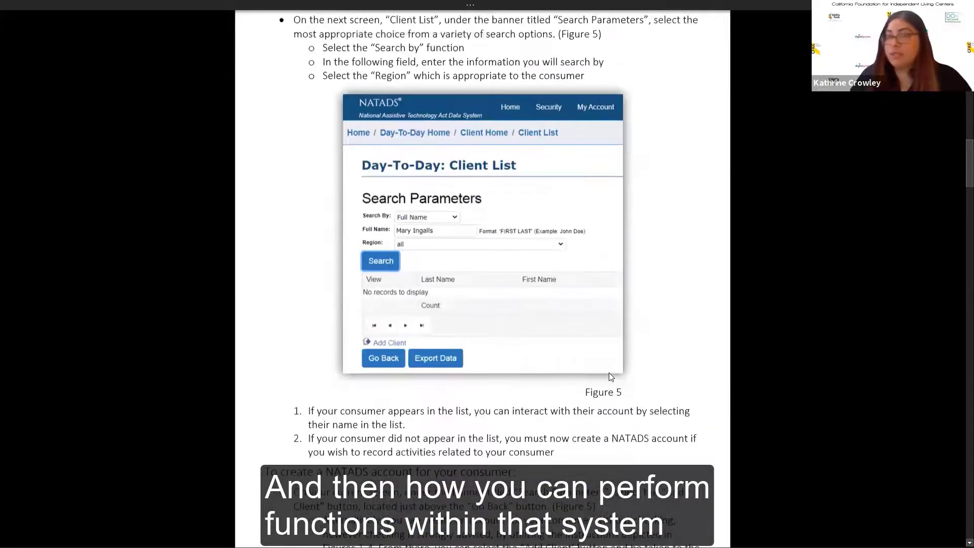
scroll(611, 377, down, 12)
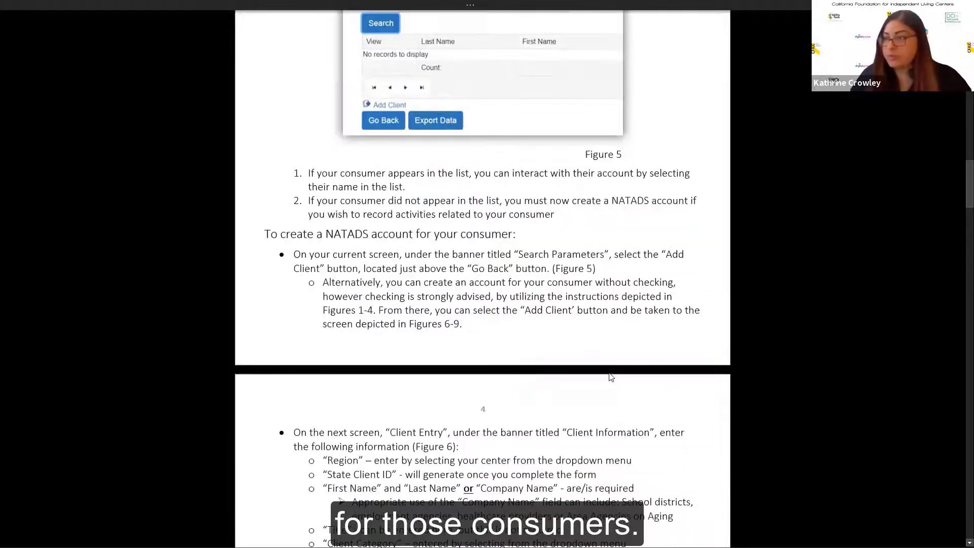
scroll(611, 377, down, 10)
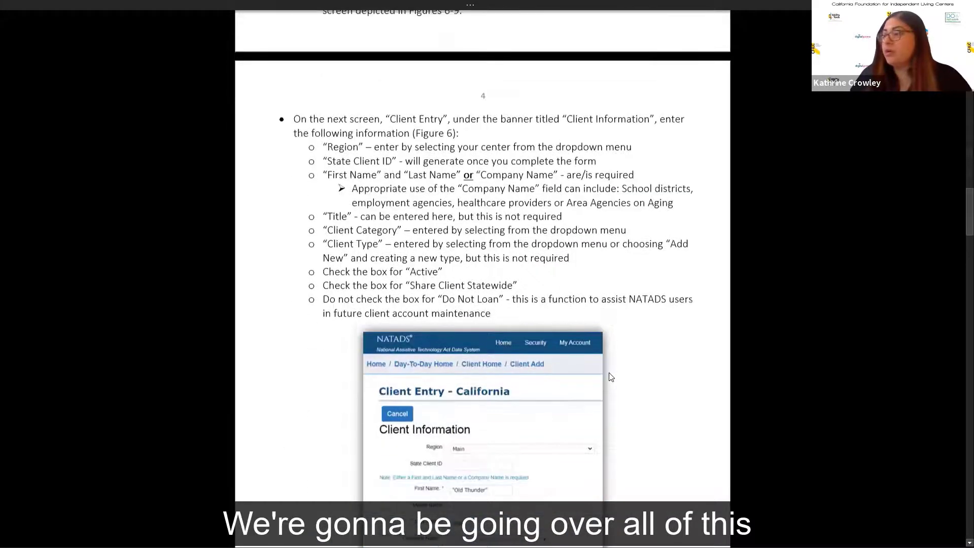
scroll(611, 377, down, 7)
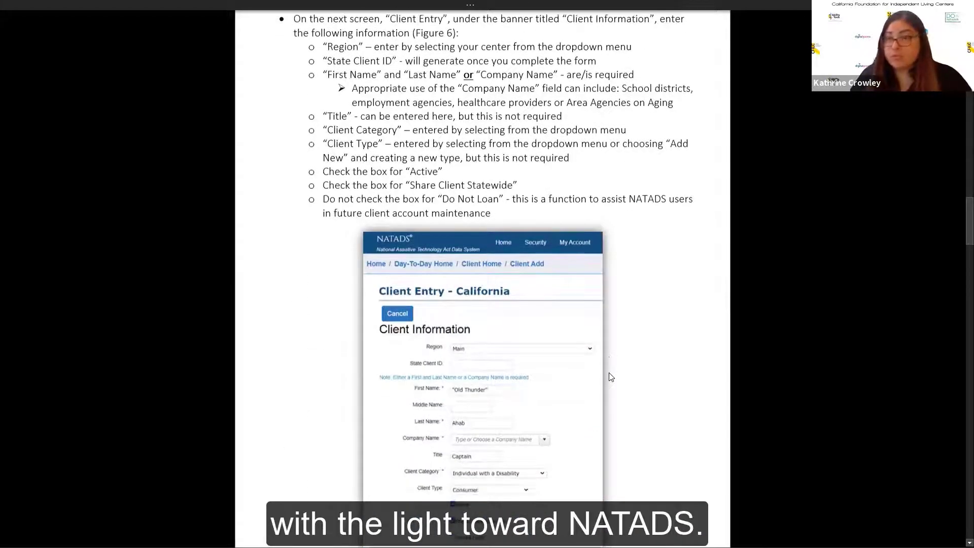
scroll(611, 377, down, 11)
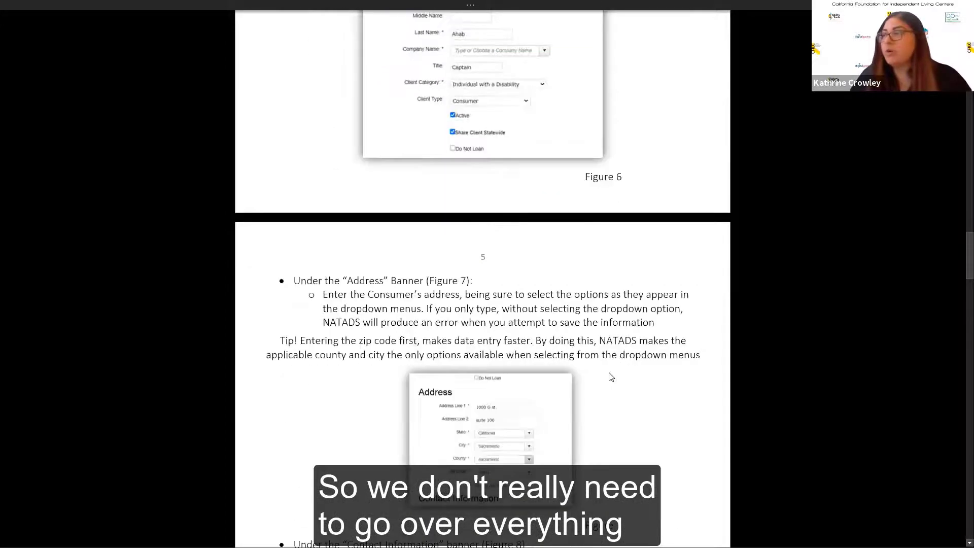
scroll(611, 377, up, 5)
scroll(610, 377, up, 20)
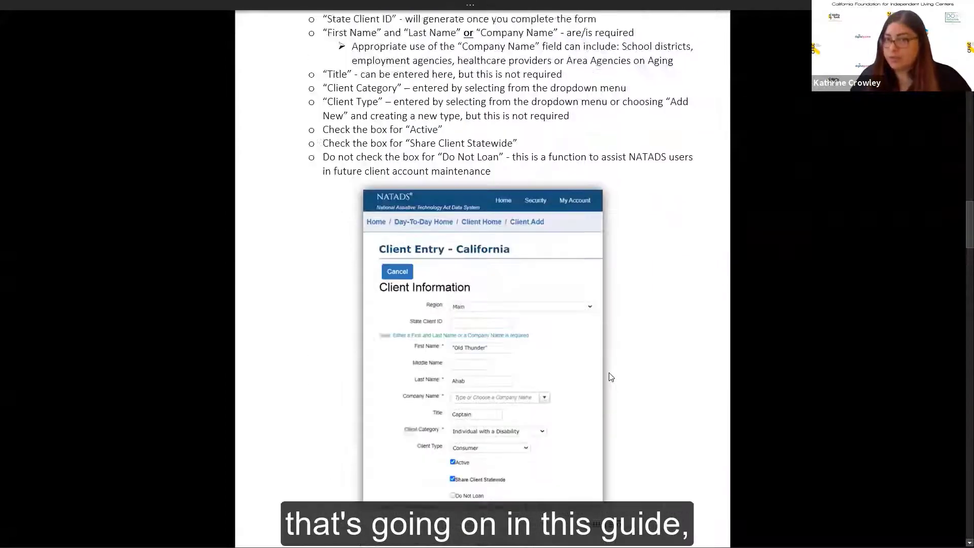
scroll(611, 377, up, 7)
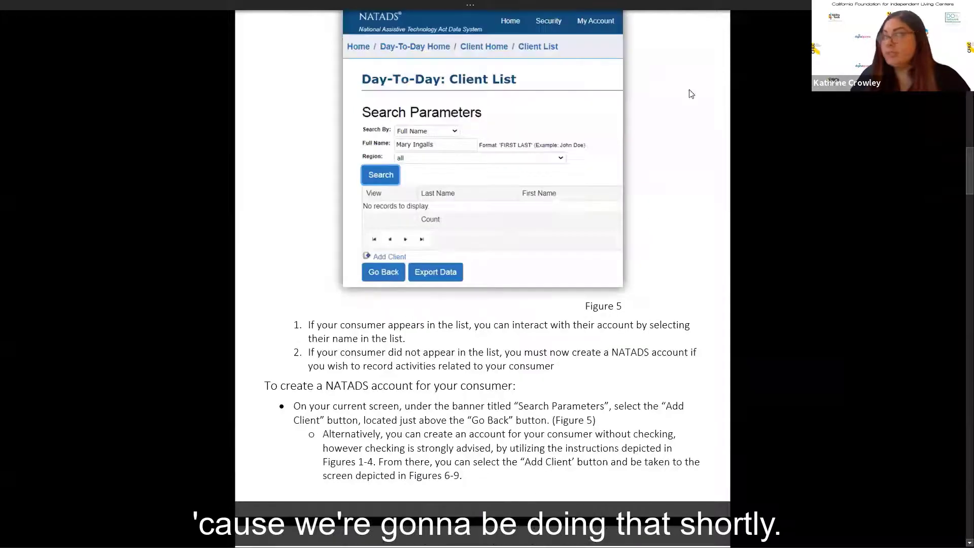
key(Escape)
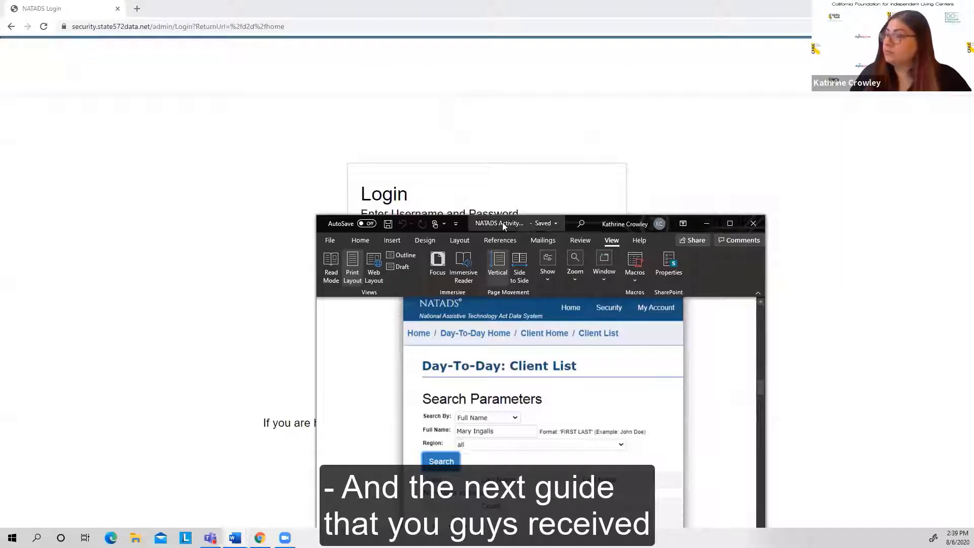
drag(503, 227, 503, 547)
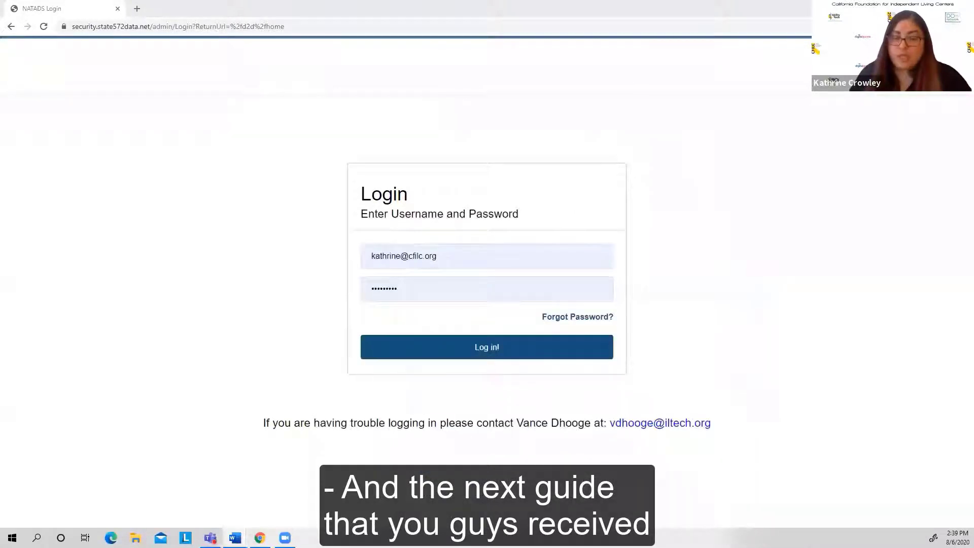
Step: Examine the Chromebook 4 inventory entry guide, from signing in through the inventory fields, description and image instructions
key(alt+Tab)
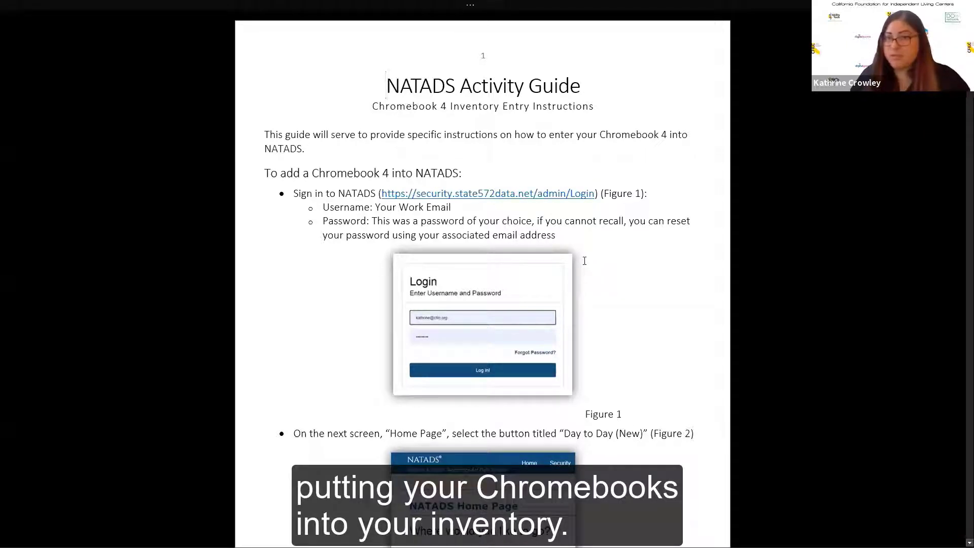
scroll(585, 261, down, 7)
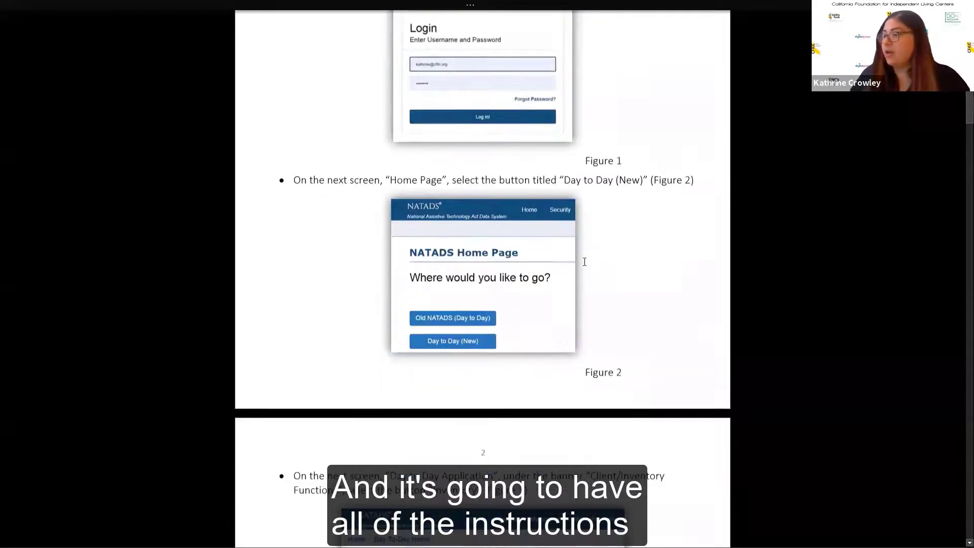
scroll(584, 263, down, 10)
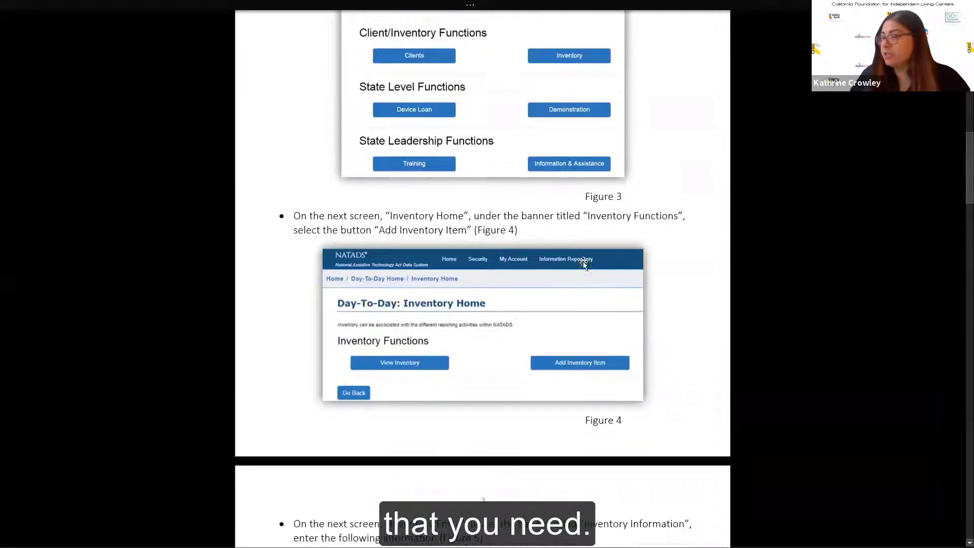
scroll(585, 261, down, 3)
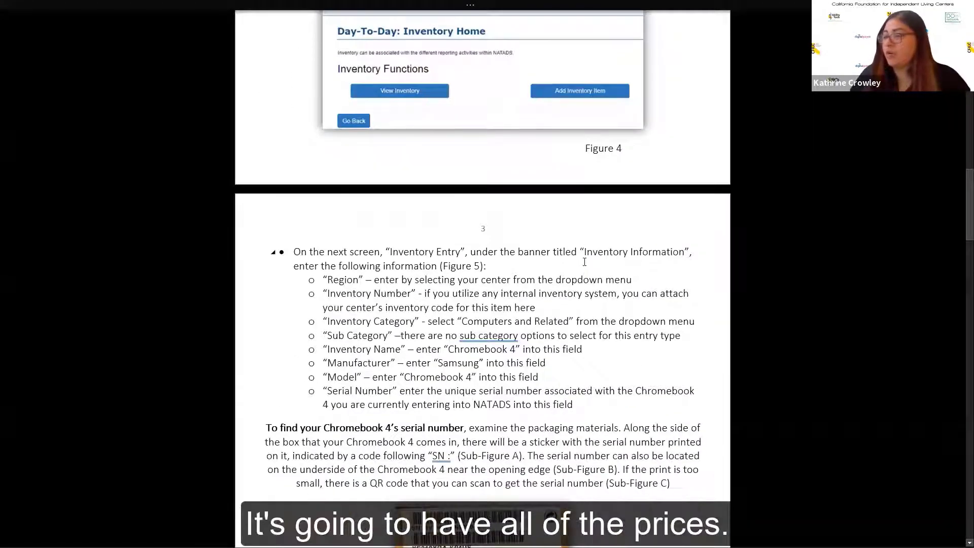
scroll(584, 262, down, 2)
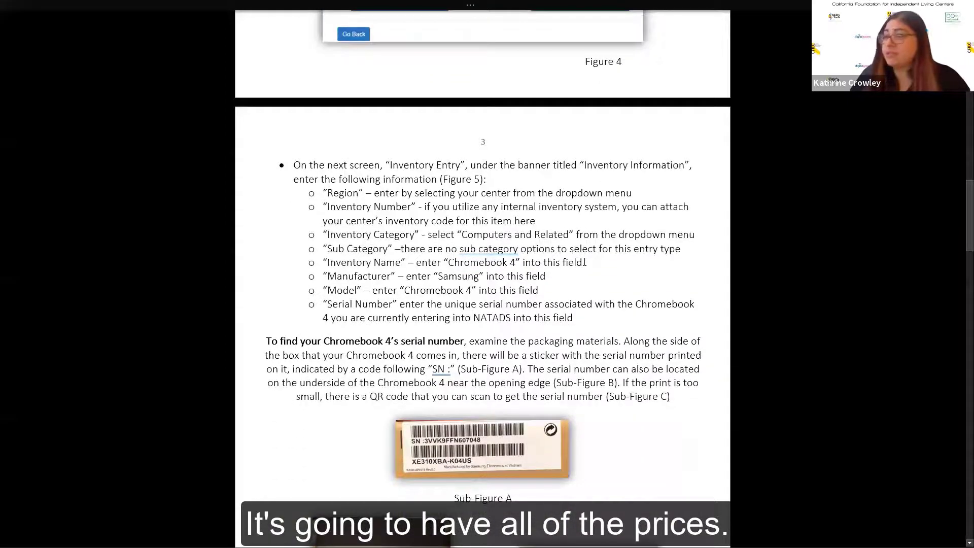
scroll(584, 262, down, 4)
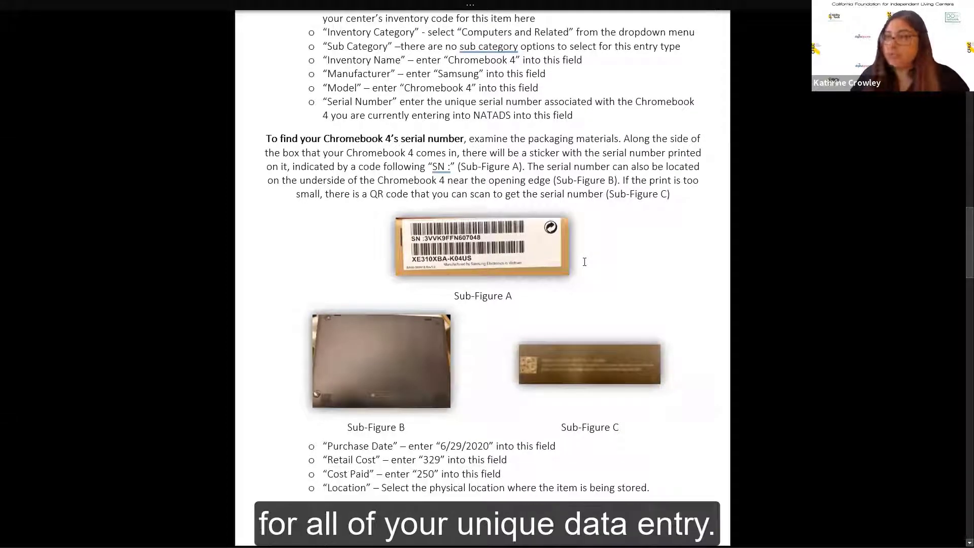
scroll(584, 261, down, 5)
scroll(585, 262, down, 4)
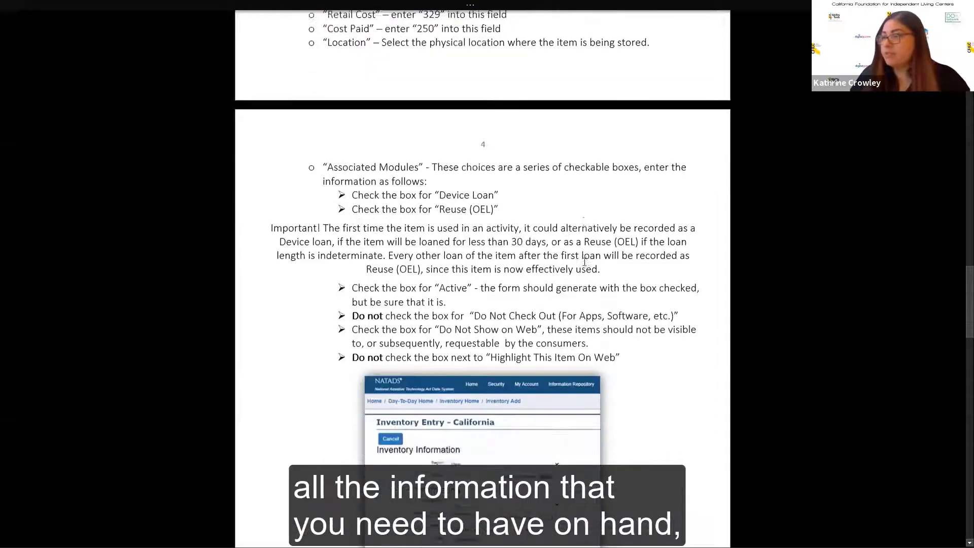
scroll(584, 262, down, 10)
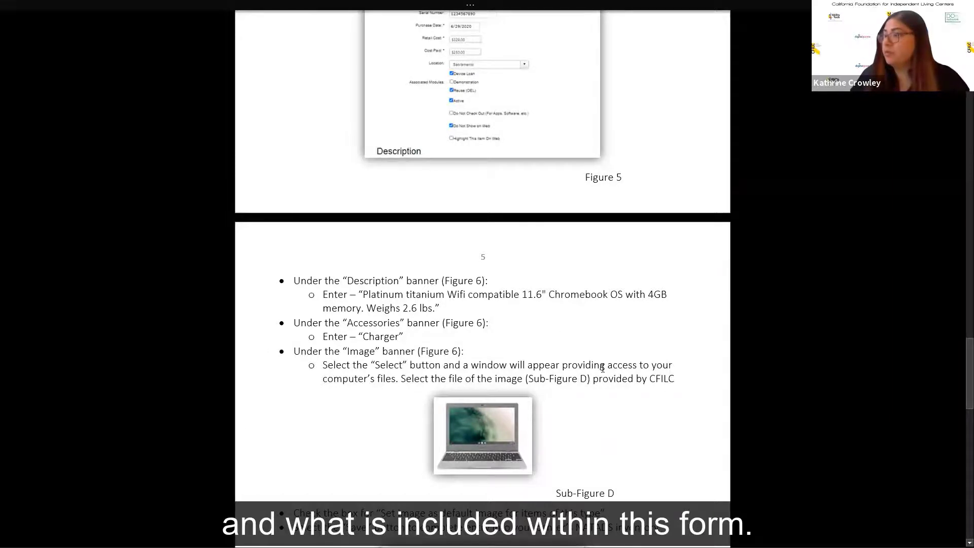
scroll(602, 368, down, 2)
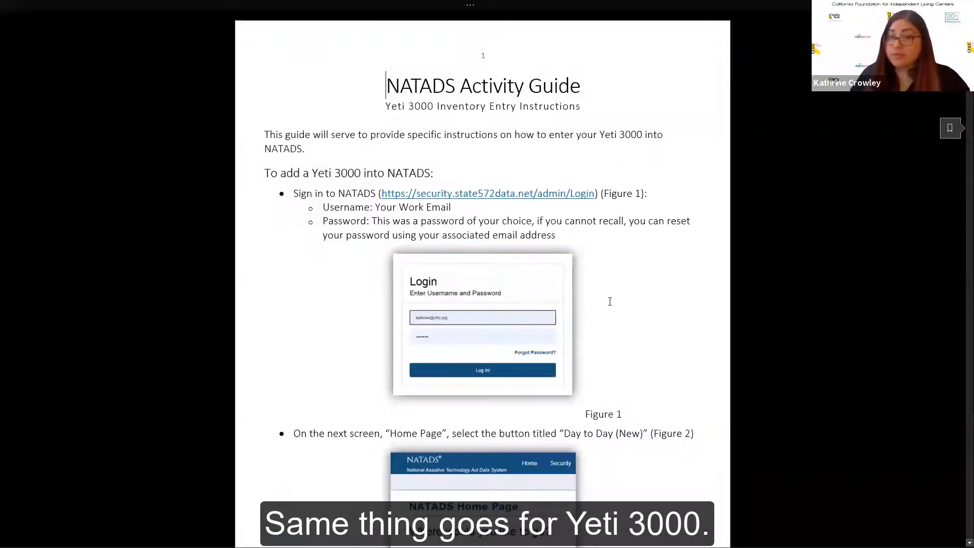
Step: Examine the Yeti 3000 inventory entry guide's sign-in steps, inventory fields, serial number location and description instructions
scroll(619, 376, down, 5)
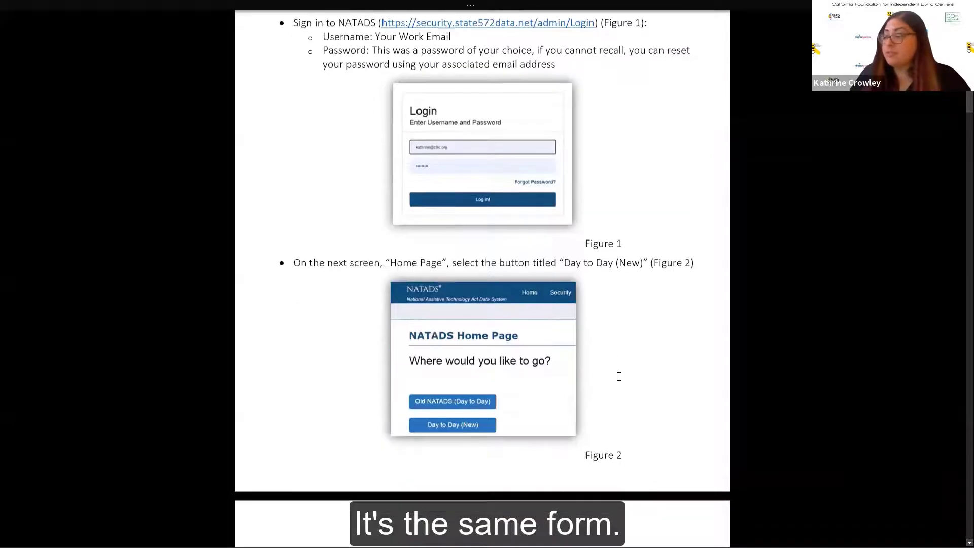
scroll(620, 380, down, 14)
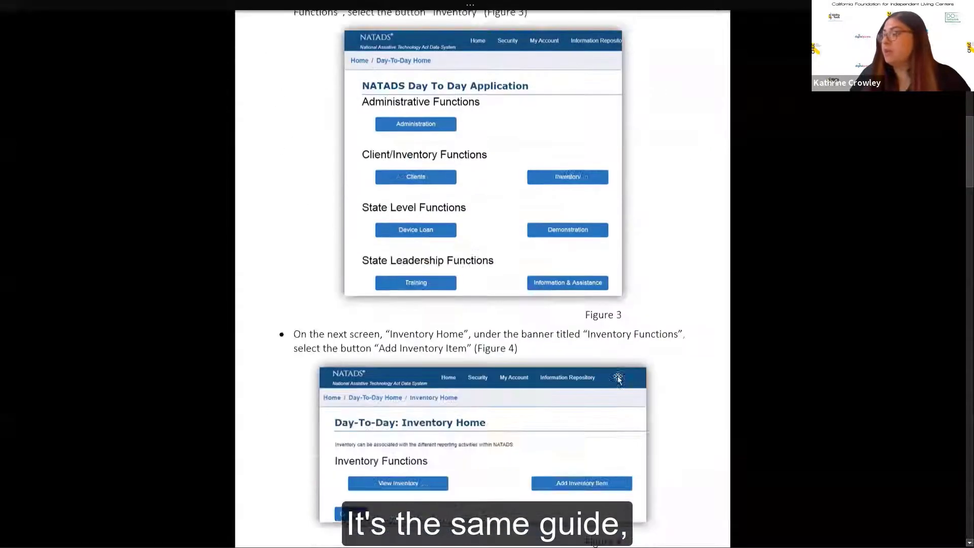
scroll(620, 380, down, 8)
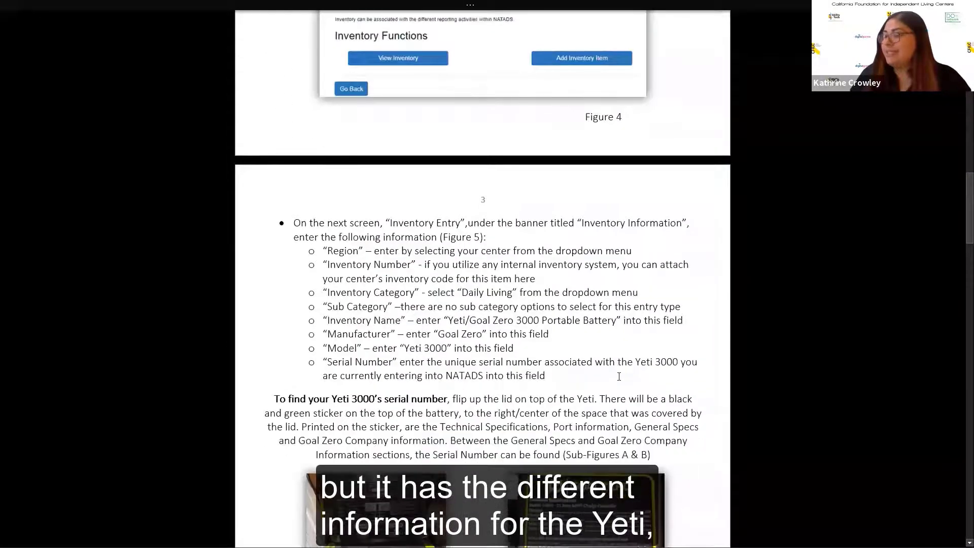
scroll(618, 378, down, 7)
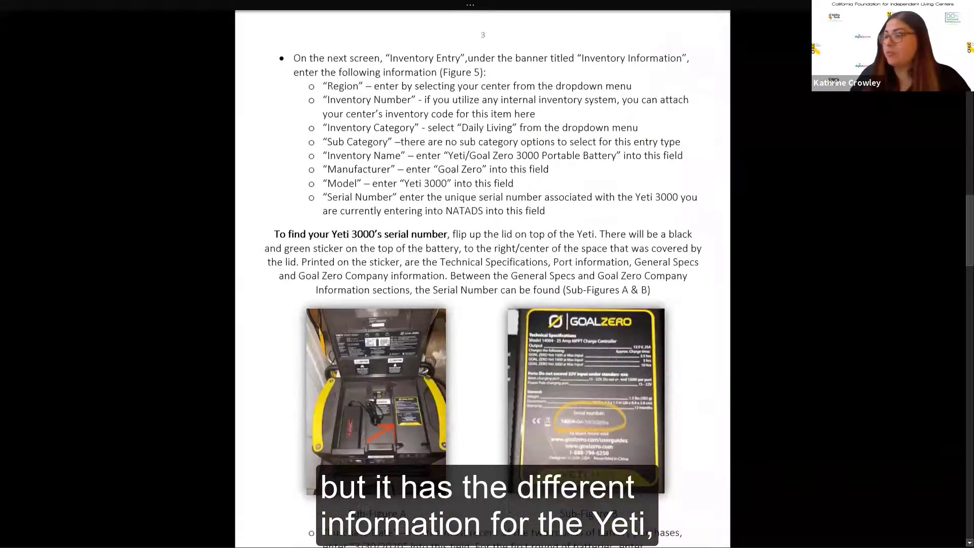
scroll(617, 376, down, 11)
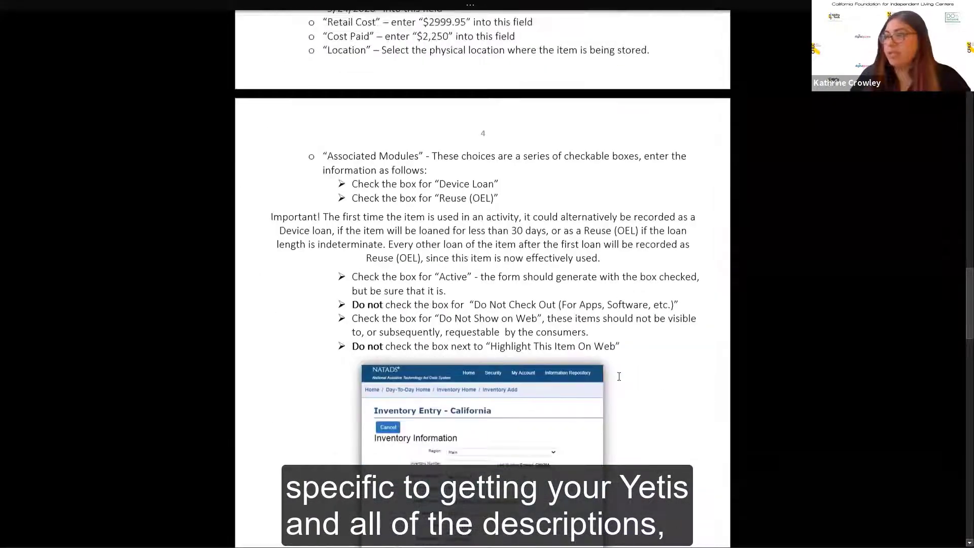
scroll(619, 376, down, 8)
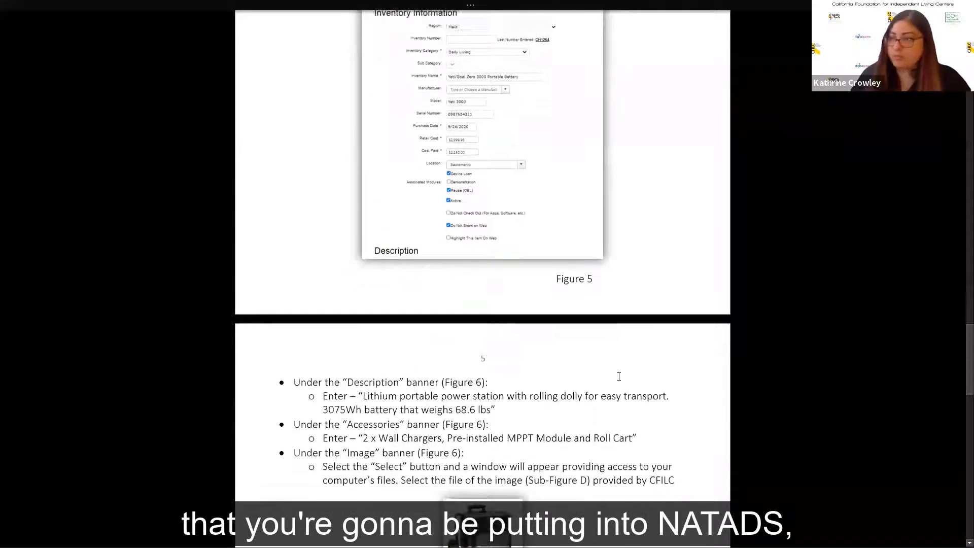
scroll(620, 380, down, 7)
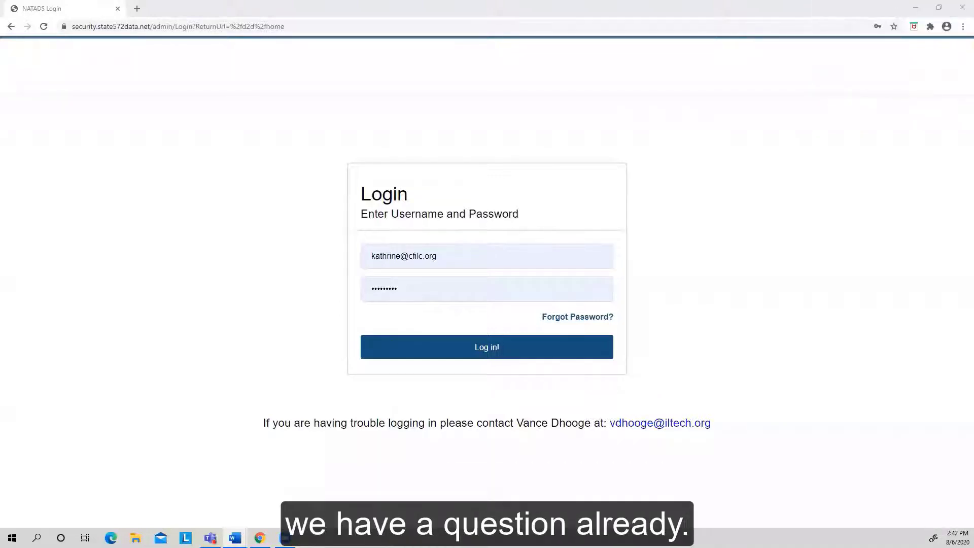
key(super+d)
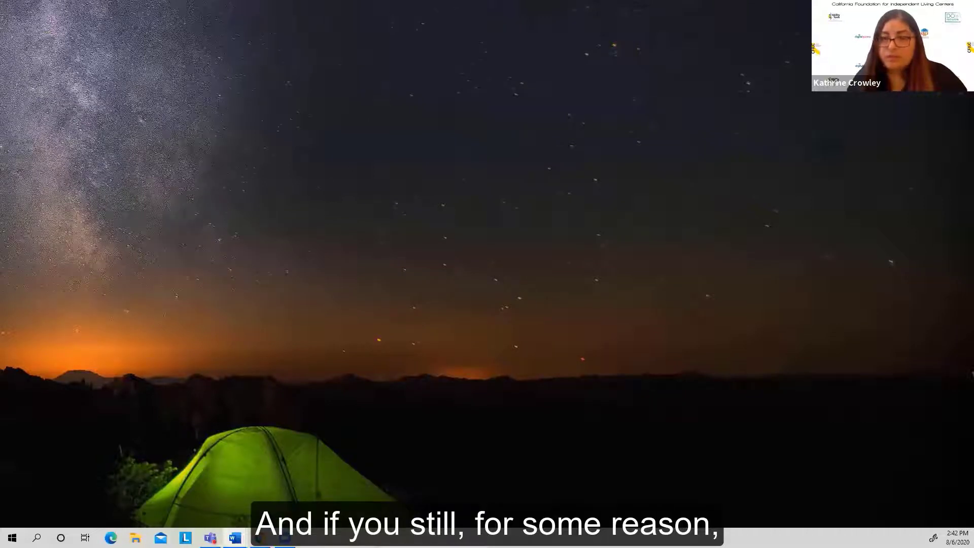
key(alt+Tab)
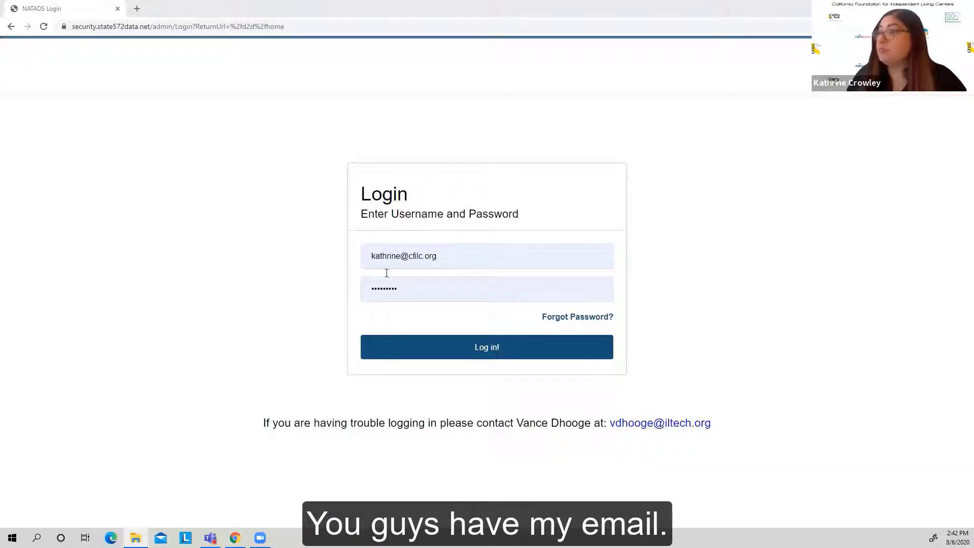
drag(442, 257, 372, 256)
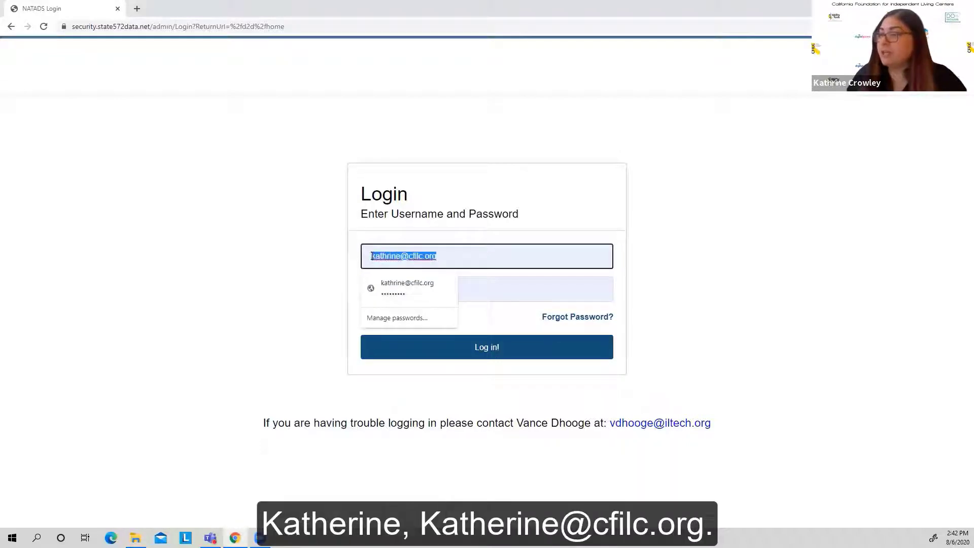
click(318, 262)
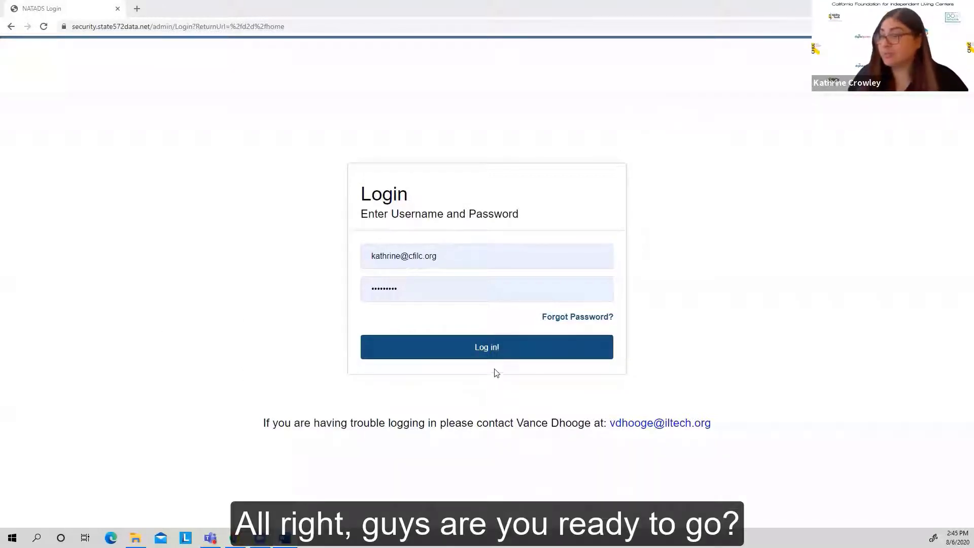
Step: Log in to NATADS with the prefilled credentials and bring up the client list in Day to Day (New)
click(488, 352)
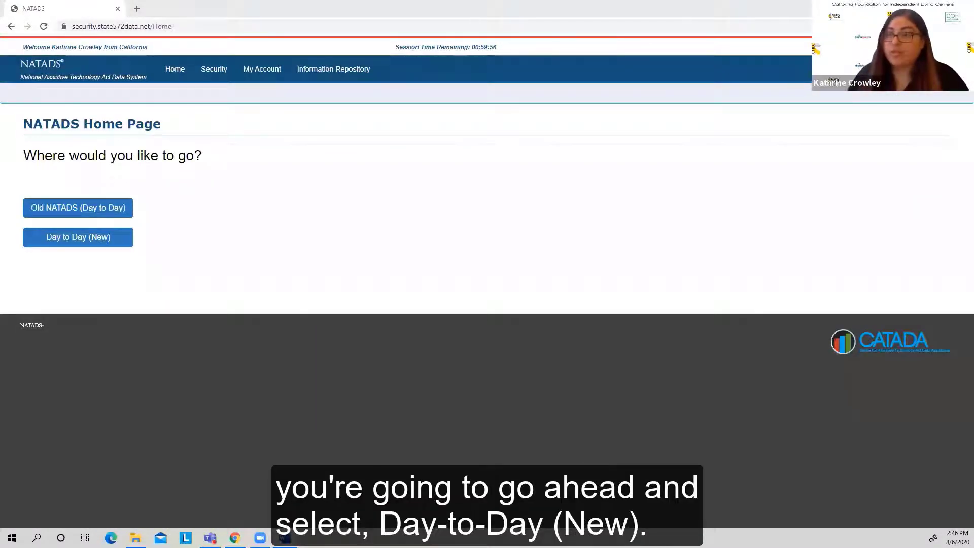
click(78, 237)
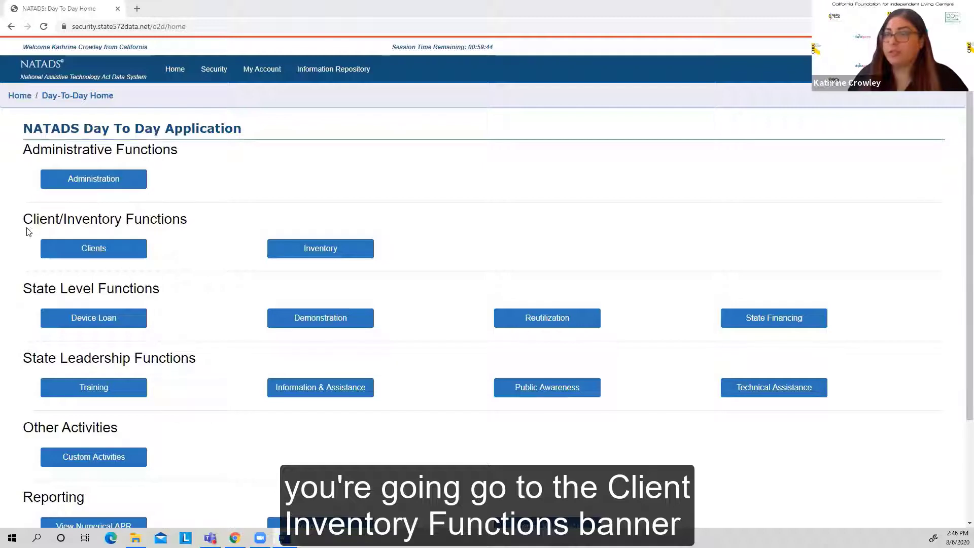
click(108, 253)
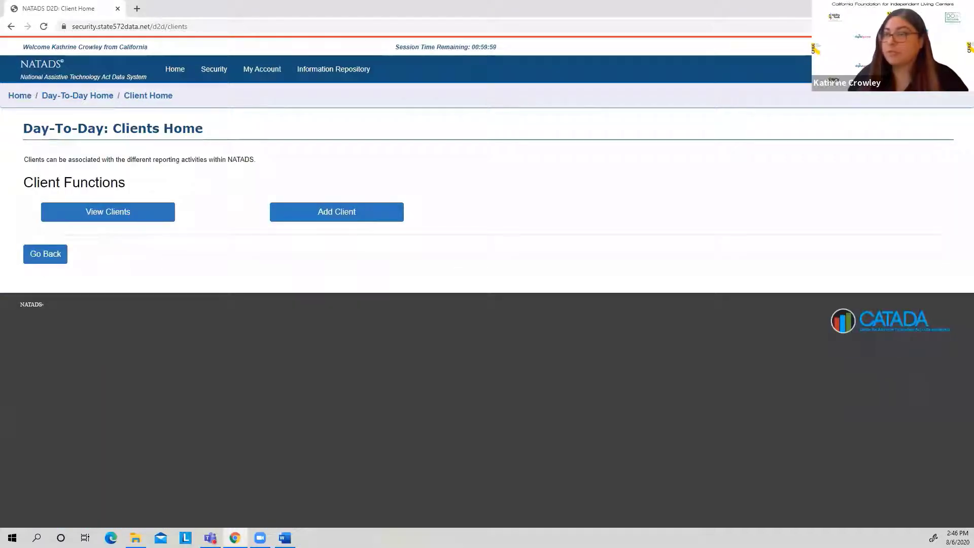
click(123, 218)
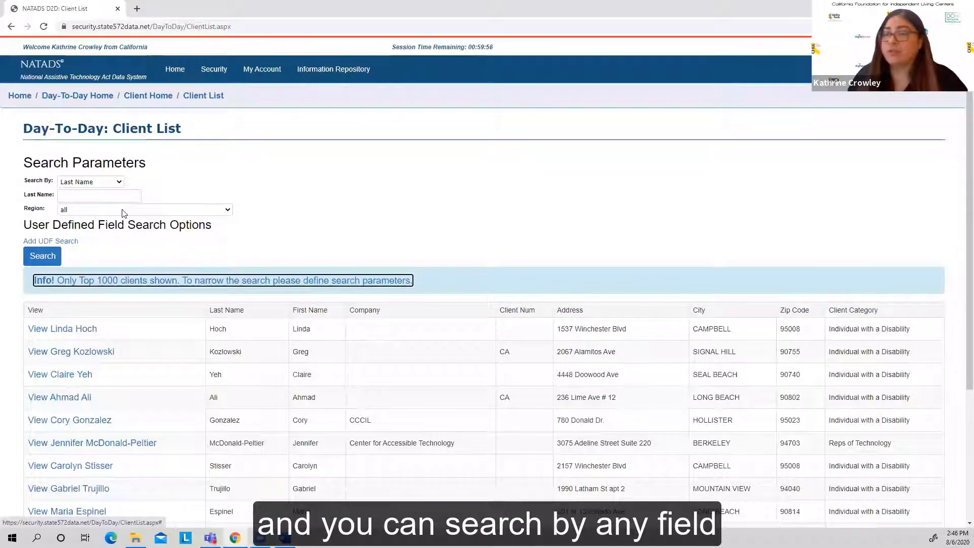
Step: Search the client list by the consumer's last name within the Main region
click(120, 185)
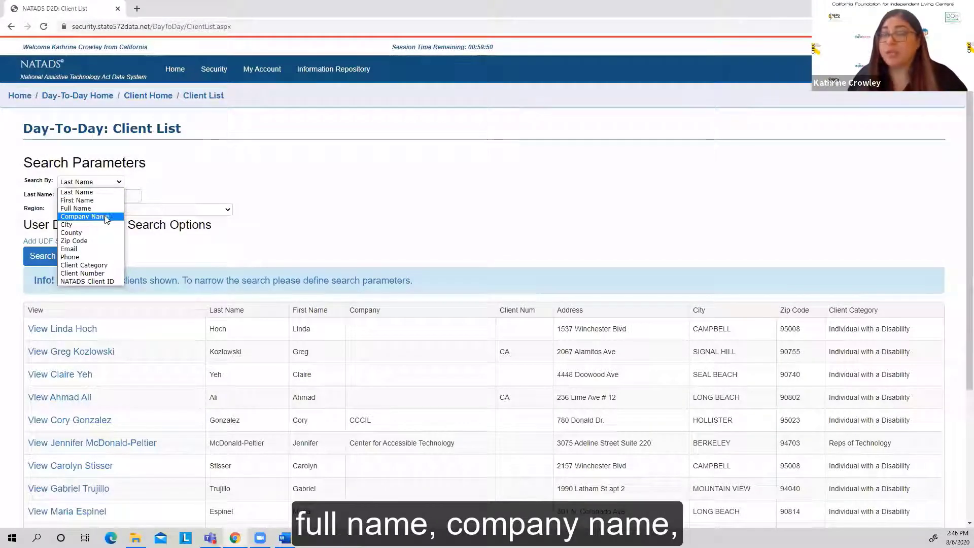
click(291, 211)
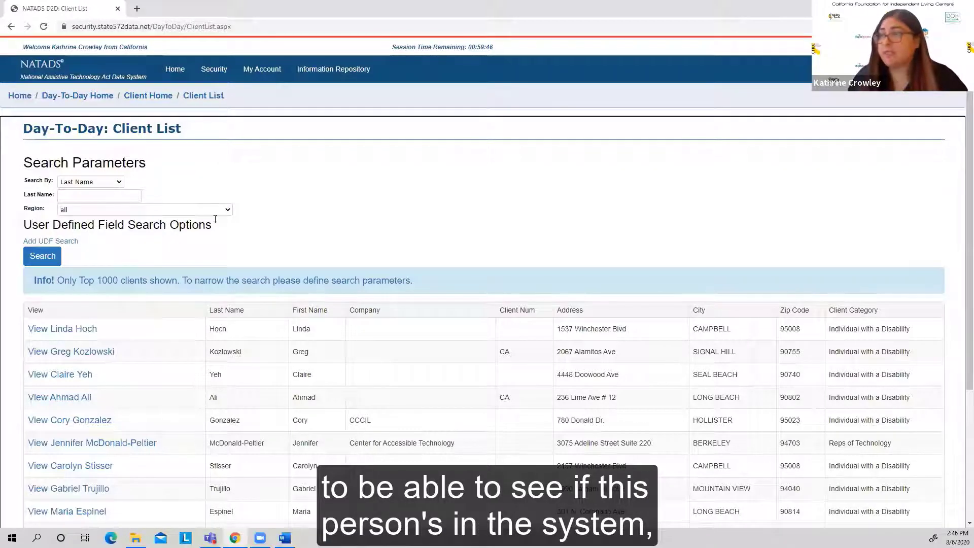
click(114, 195)
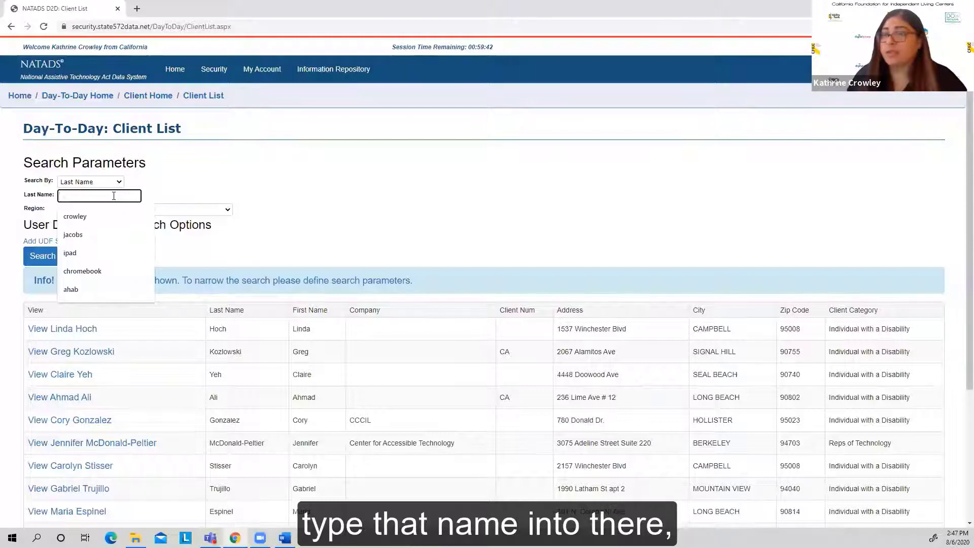
click(76, 216)
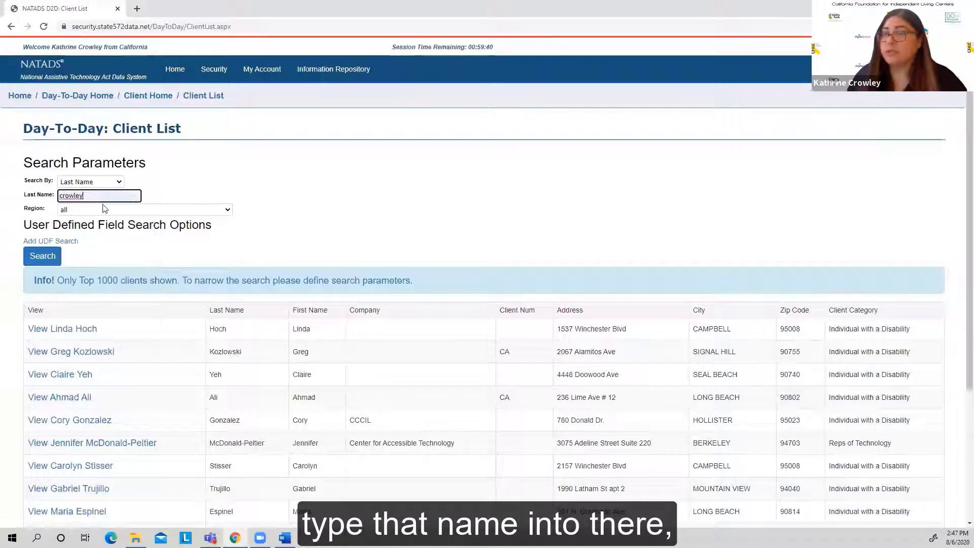
click(228, 212)
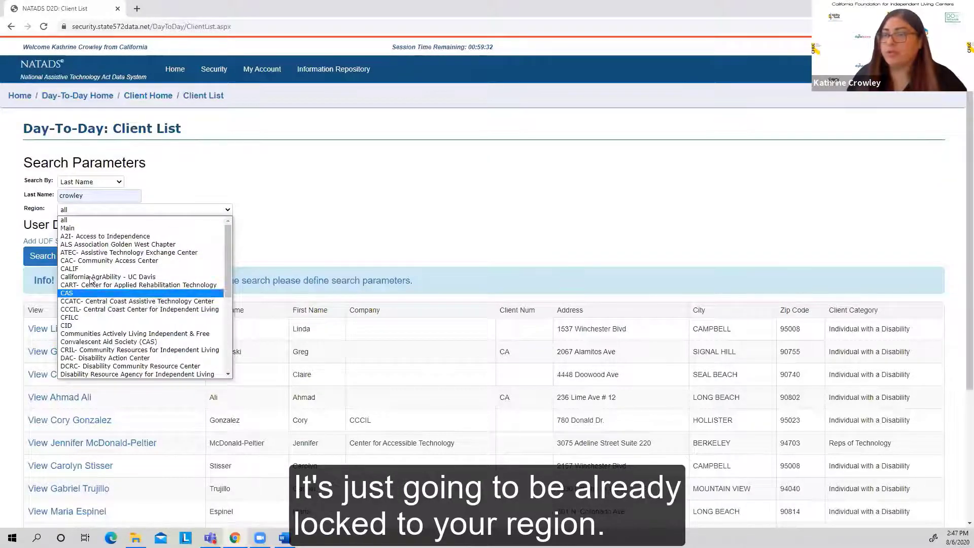
click(87, 227)
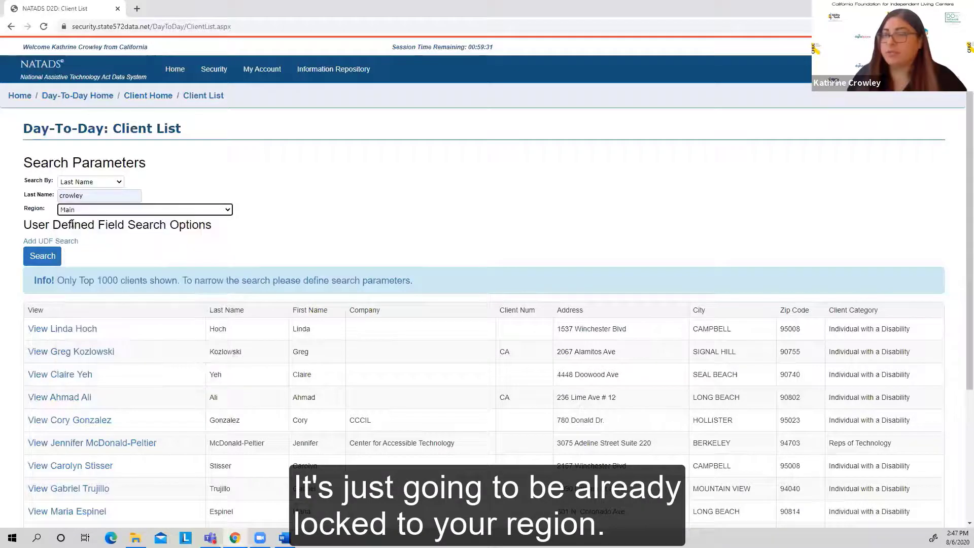
click(42, 263)
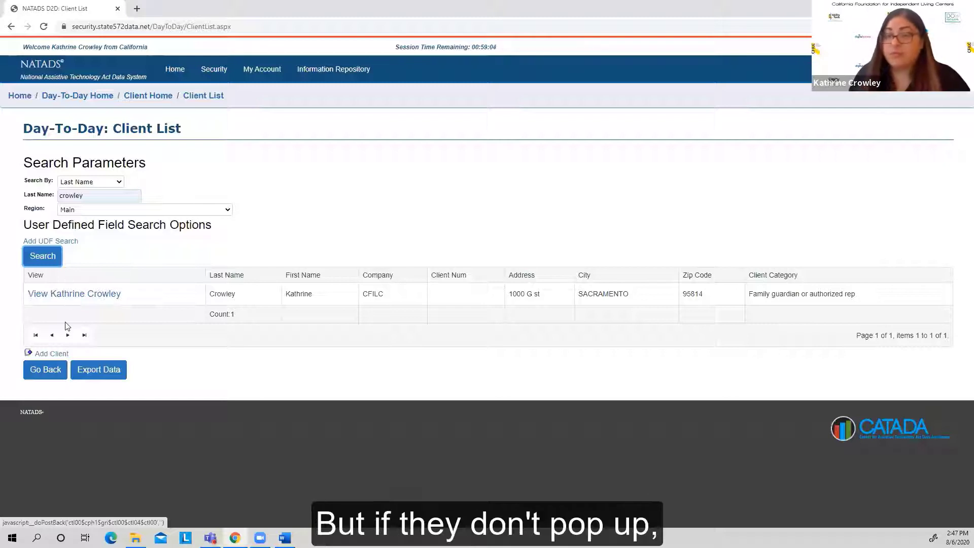
Step: Open a new client entry form and examine its name and title fields and the available client category and client type options
click(61, 358)
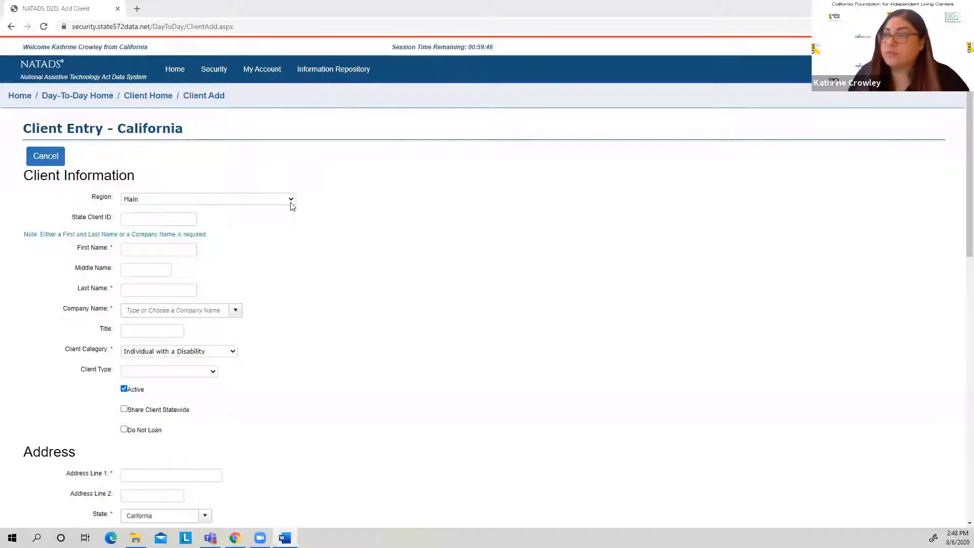
click(139, 250)
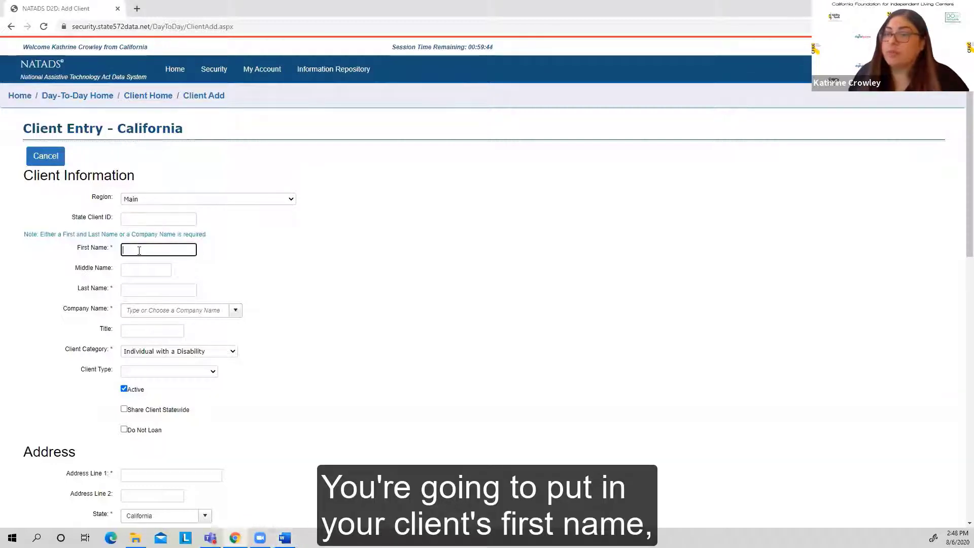
click(129, 270)
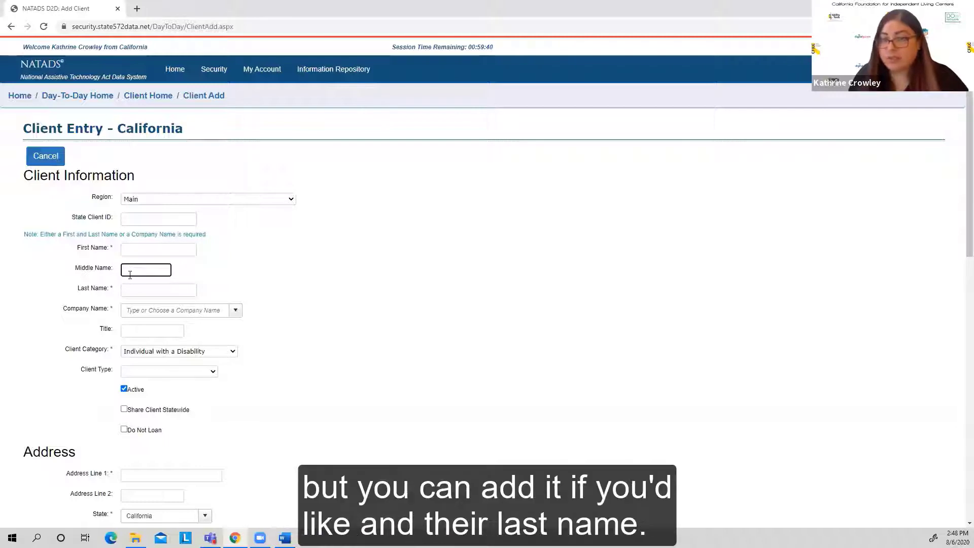
click(131, 289)
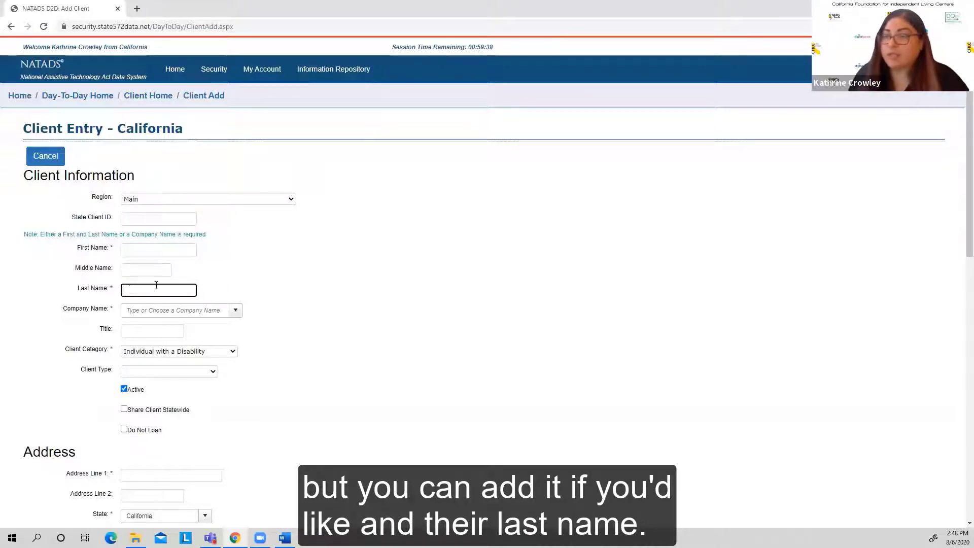
click(234, 279)
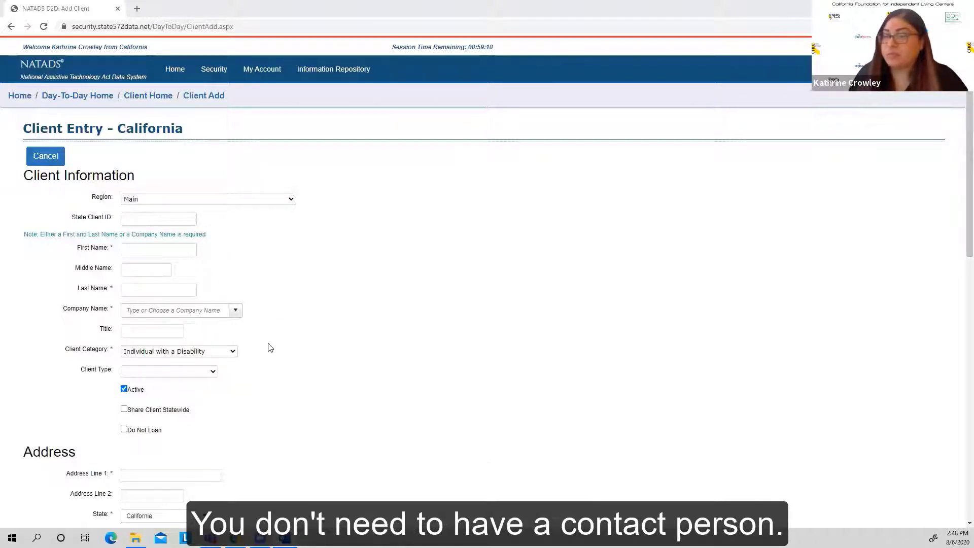
click(179, 333)
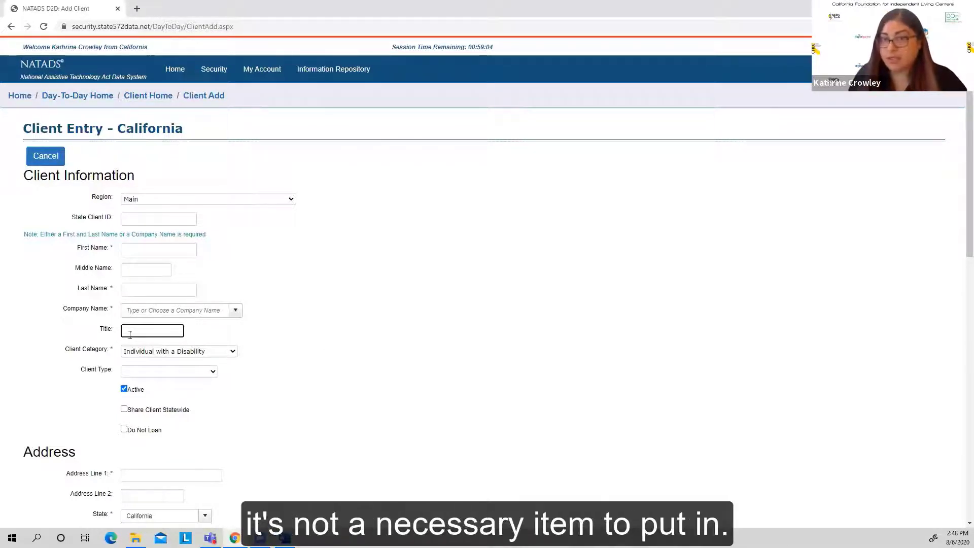
click(233, 354)
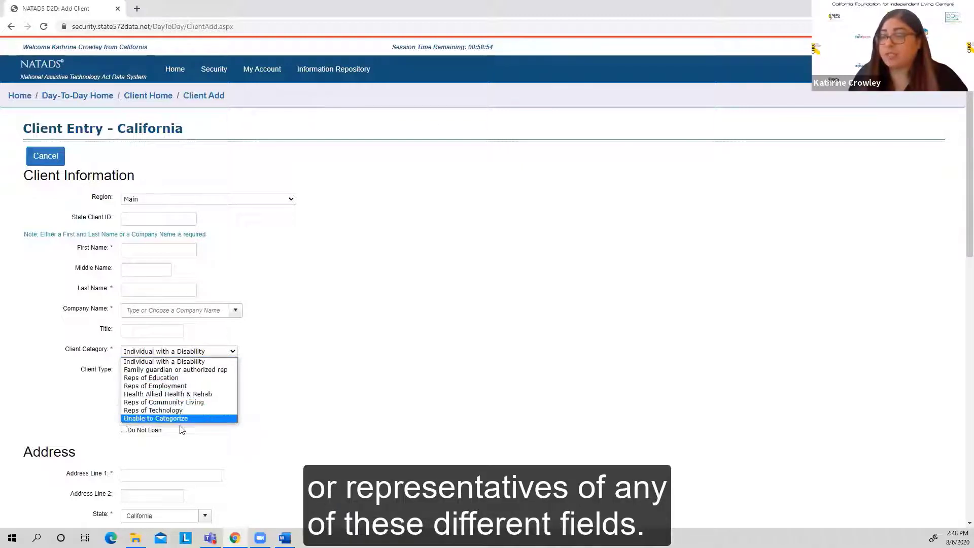
click(298, 389)
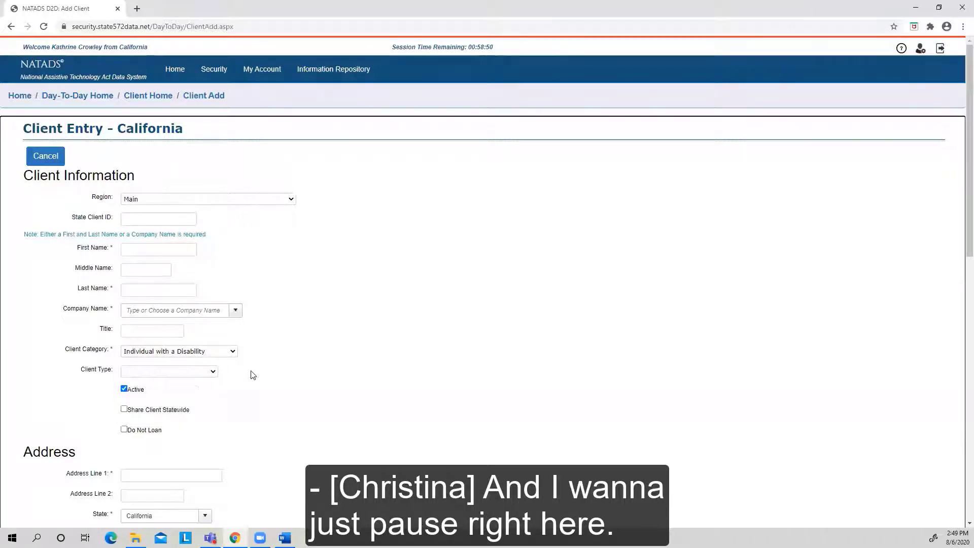
click(1, 305)
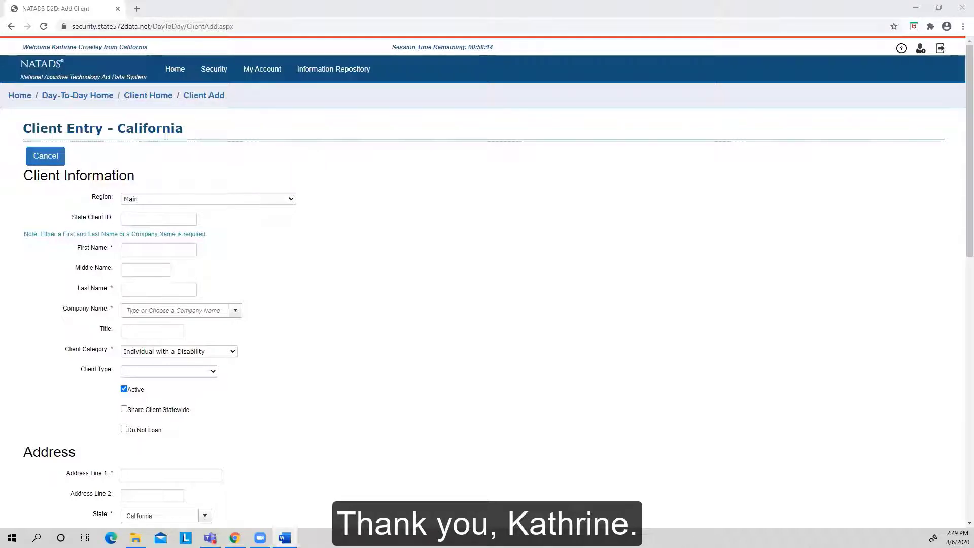
click(213, 371)
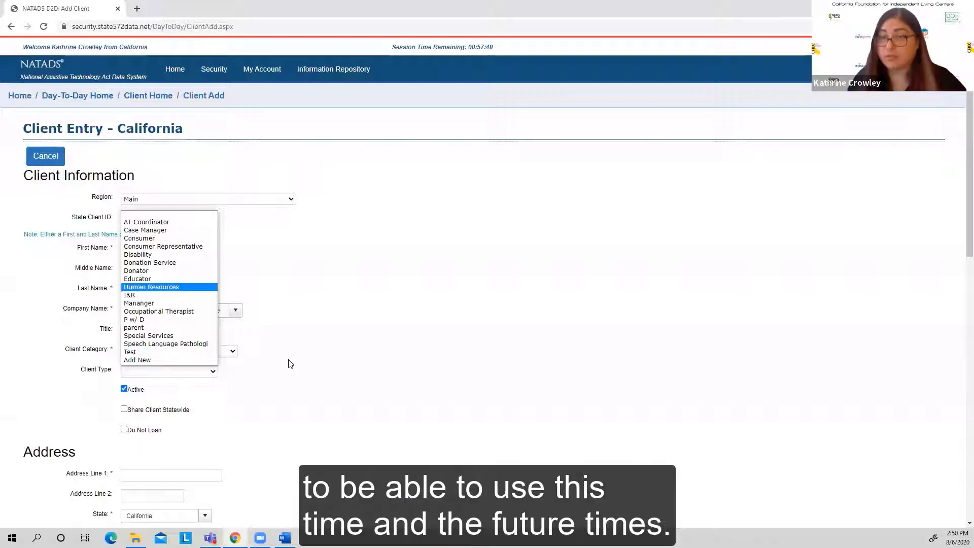
click(271, 378)
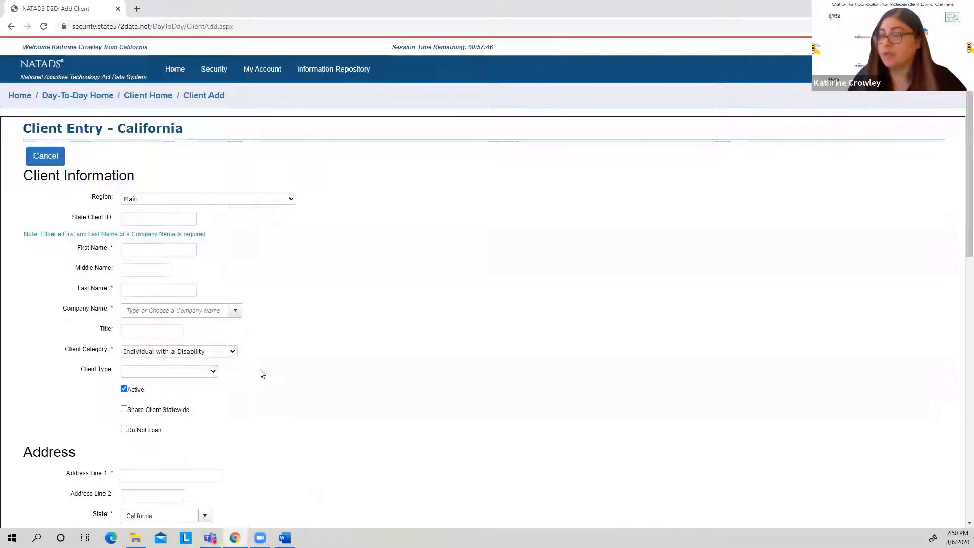
Step: Enter the new client's first name and last name in the Client Information section
scroll(217, 373, down, 2)
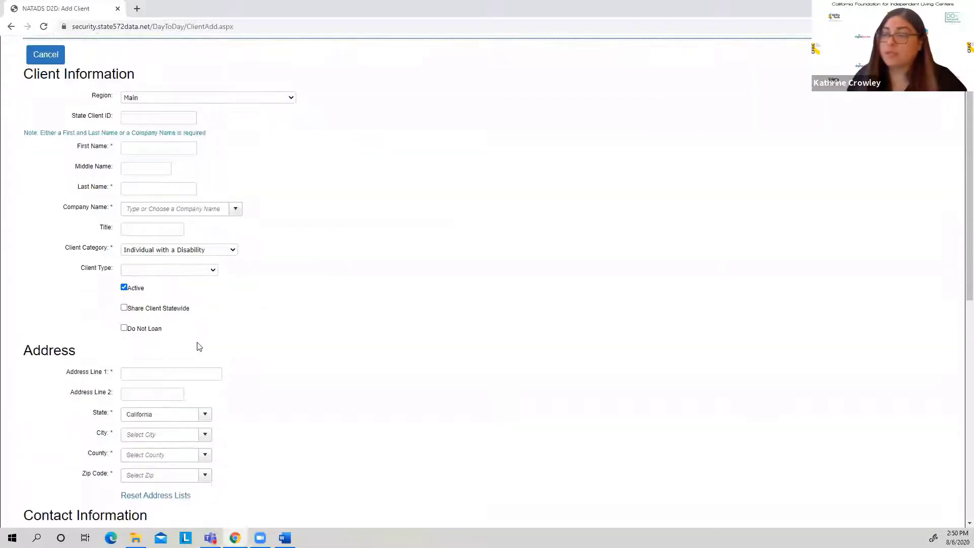
click(145, 147)
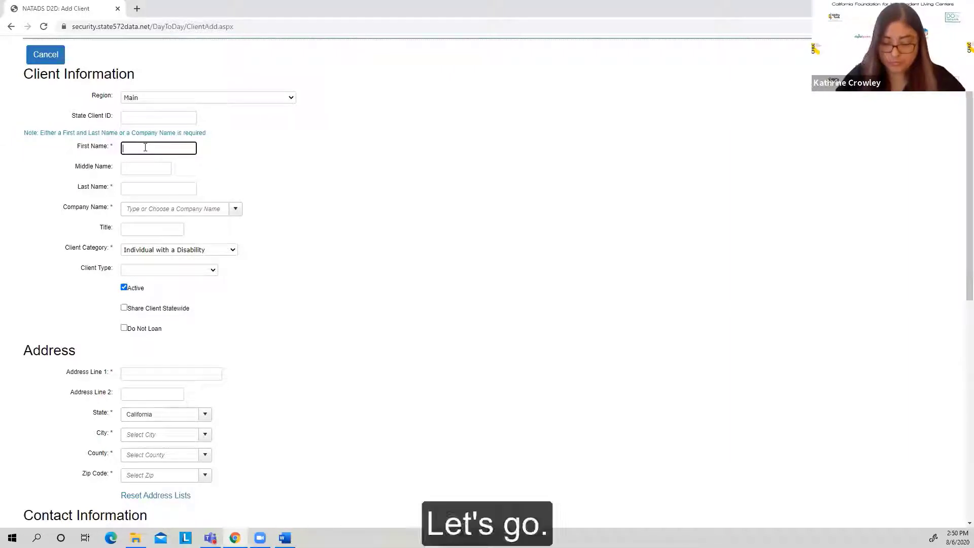
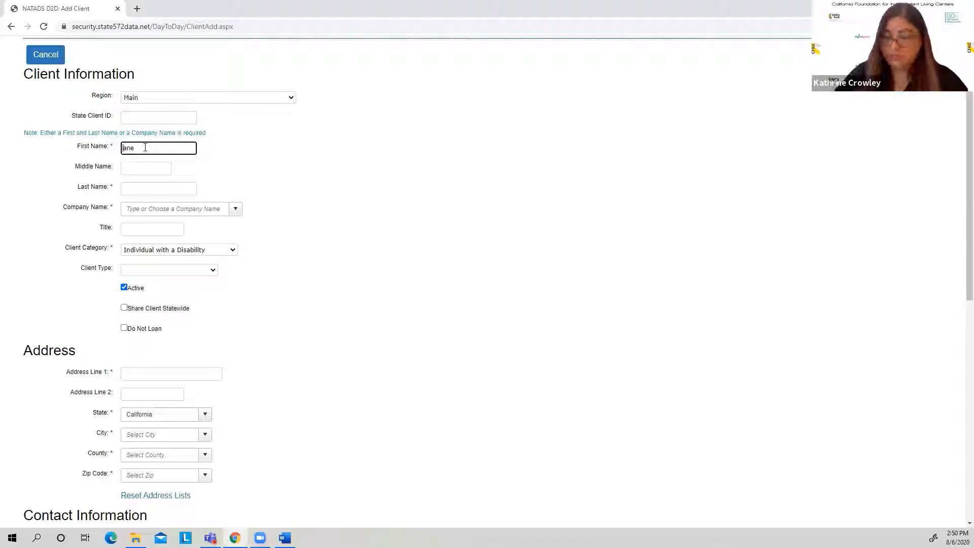
click(148, 188)
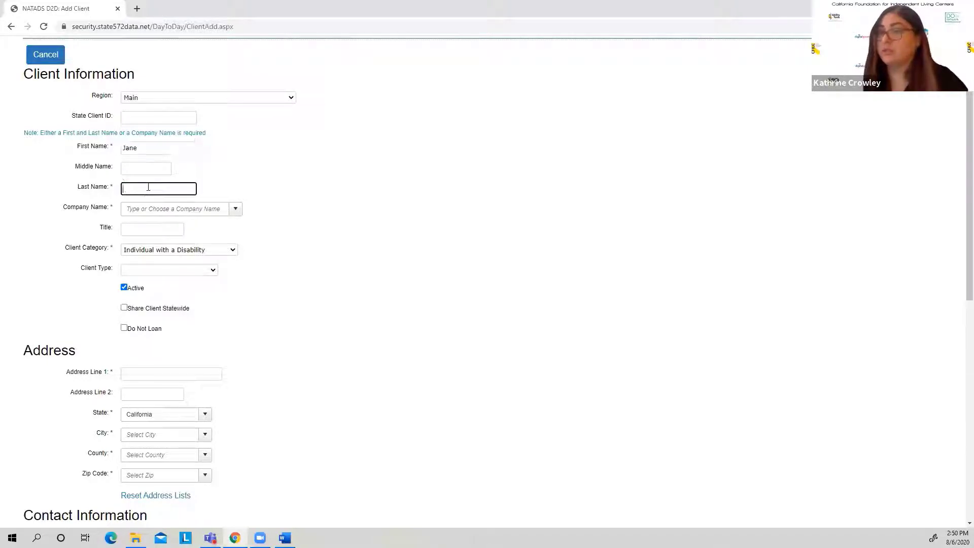
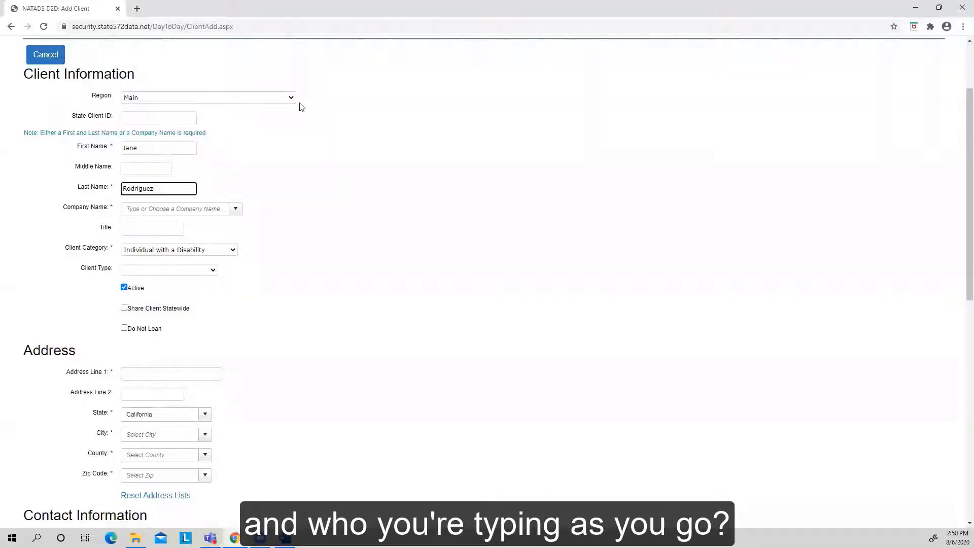
click(144, 148)
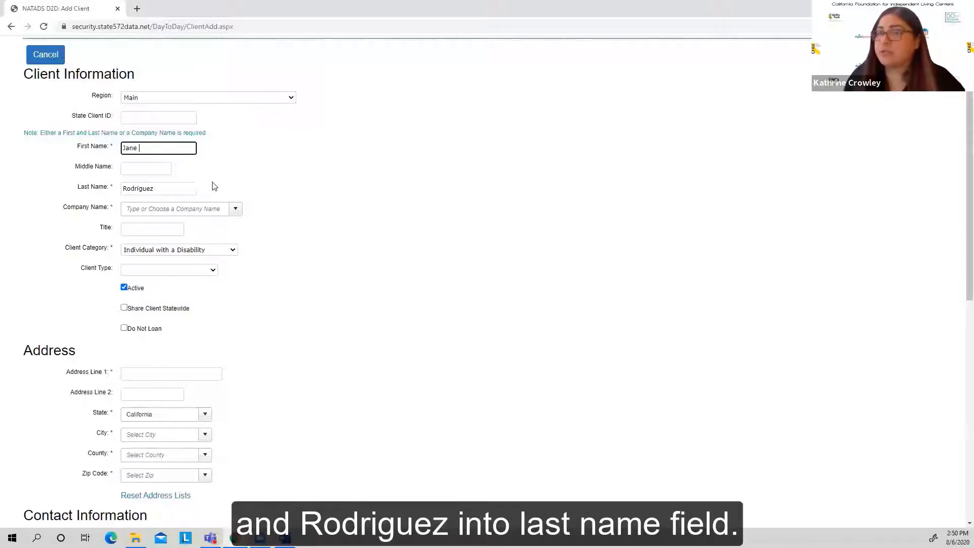
Step: Assign the new client to the CFILC region and set the company name to CFILC
click(291, 99)
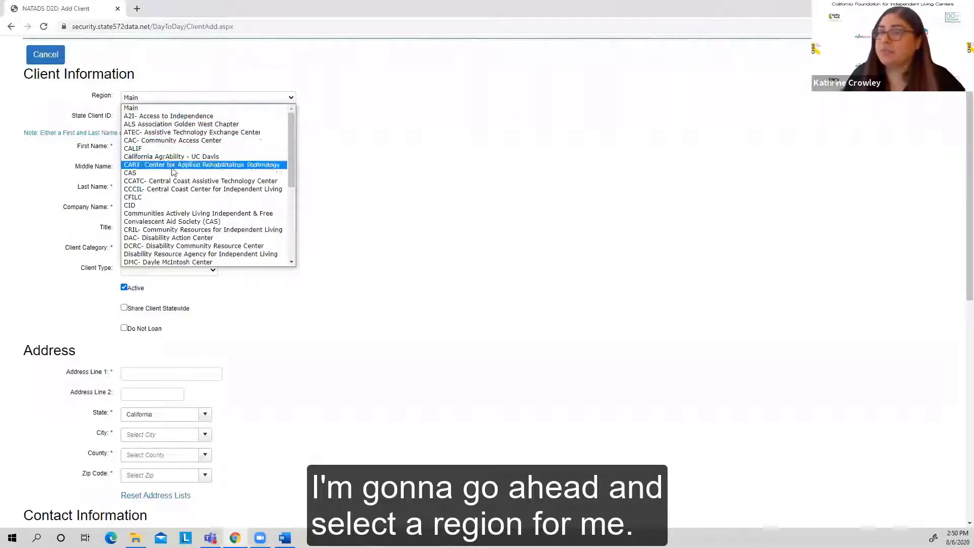
click(172, 196)
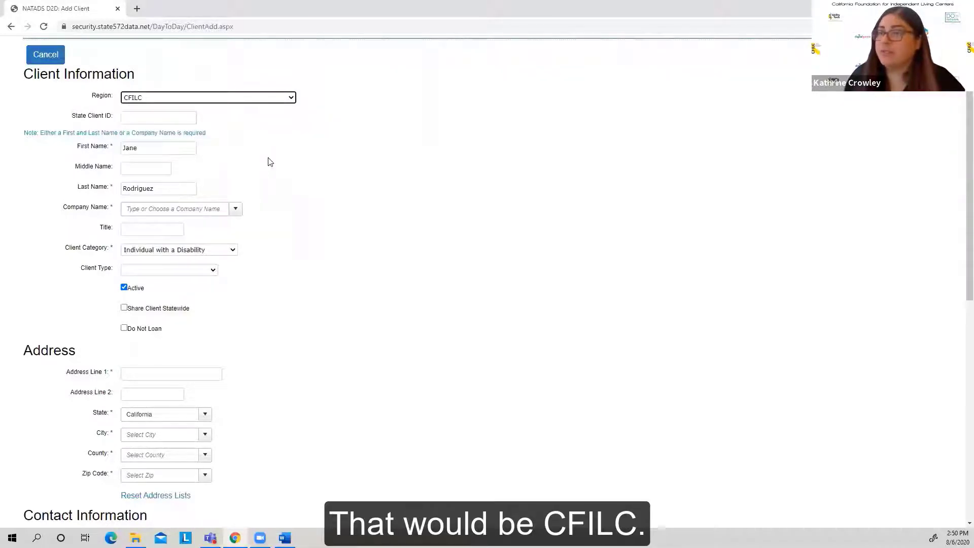
click(236, 209)
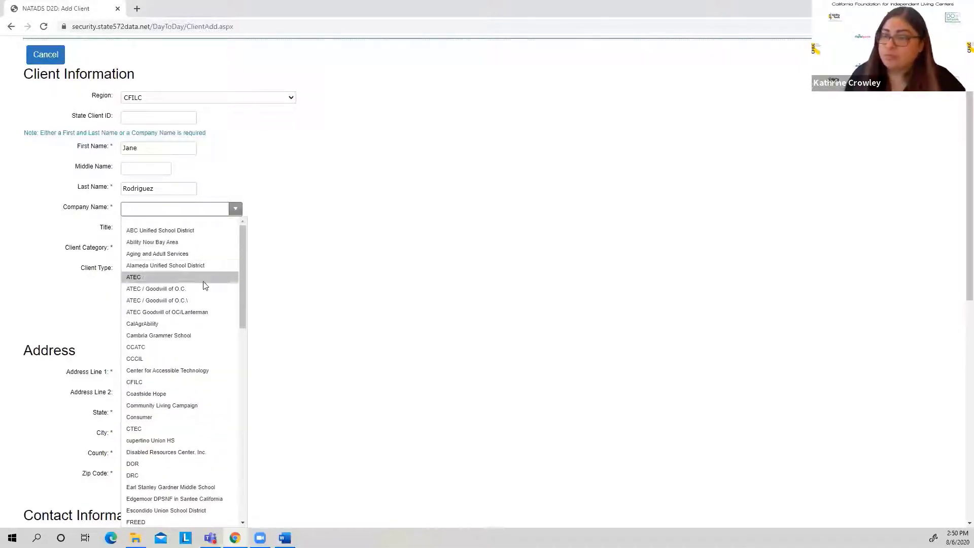
click(153, 382)
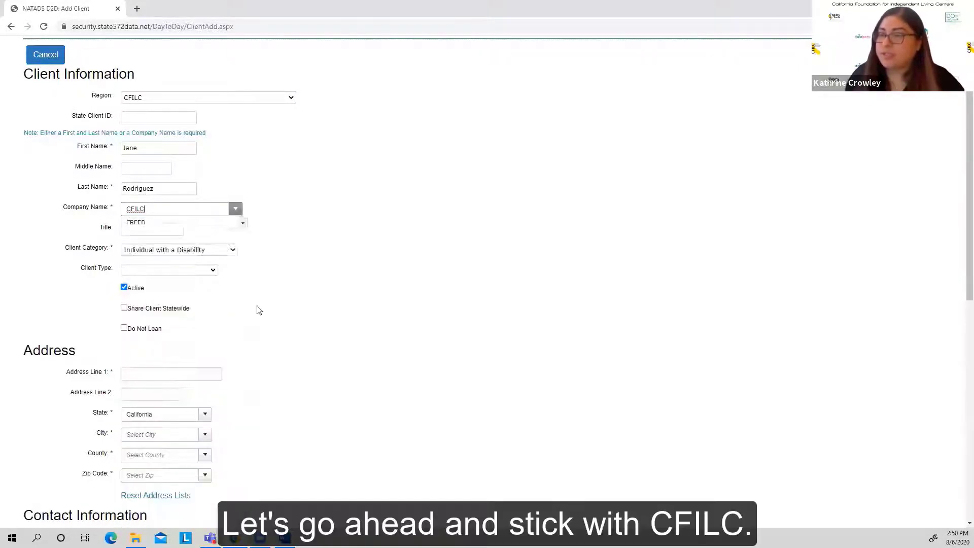
Step: Give the client the title Teacher and set the client category to Reps of Education
click(181, 230)
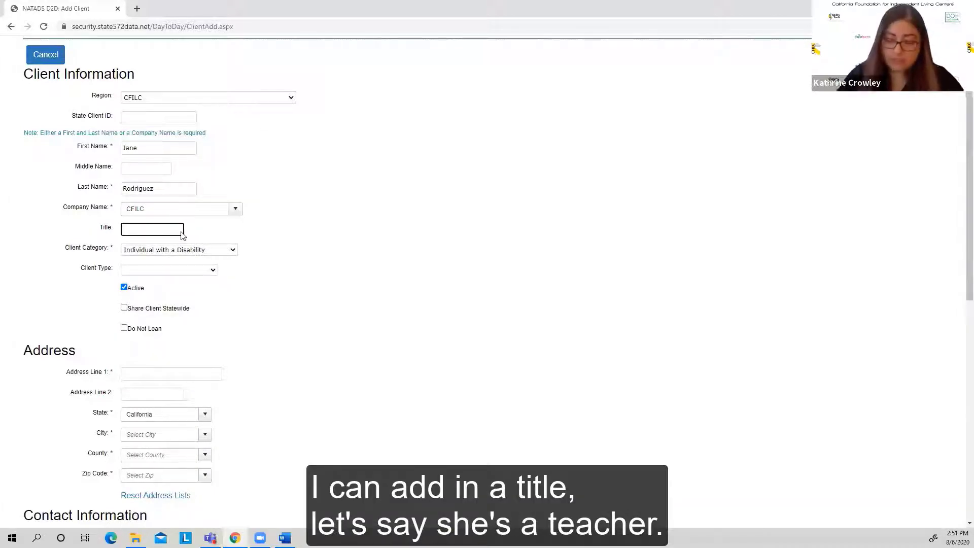
text(Teacher)
click(232, 250)
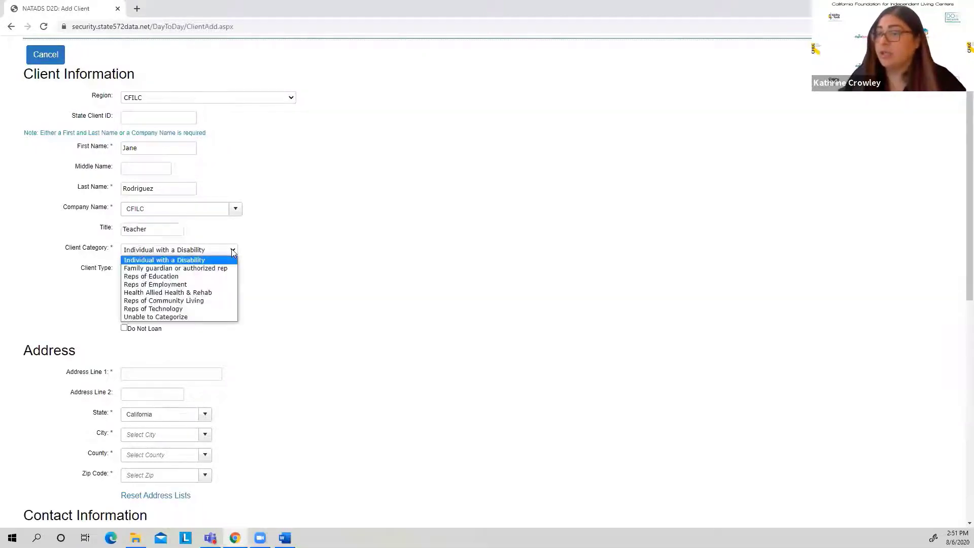
click(186, 278)
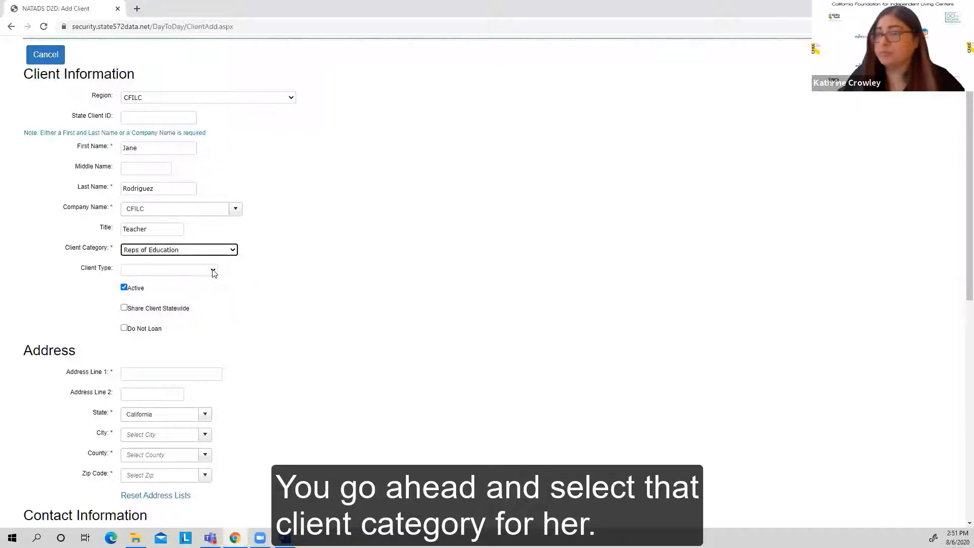
Step: Set the client type to Speech Language Pathologist and enable sharing the client statewide
click(213, 274)
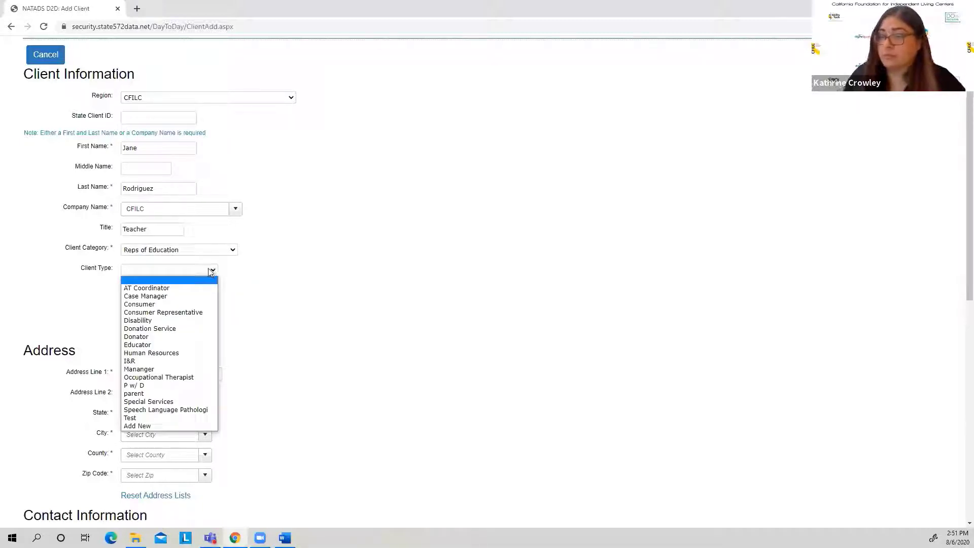
click(208, 410)
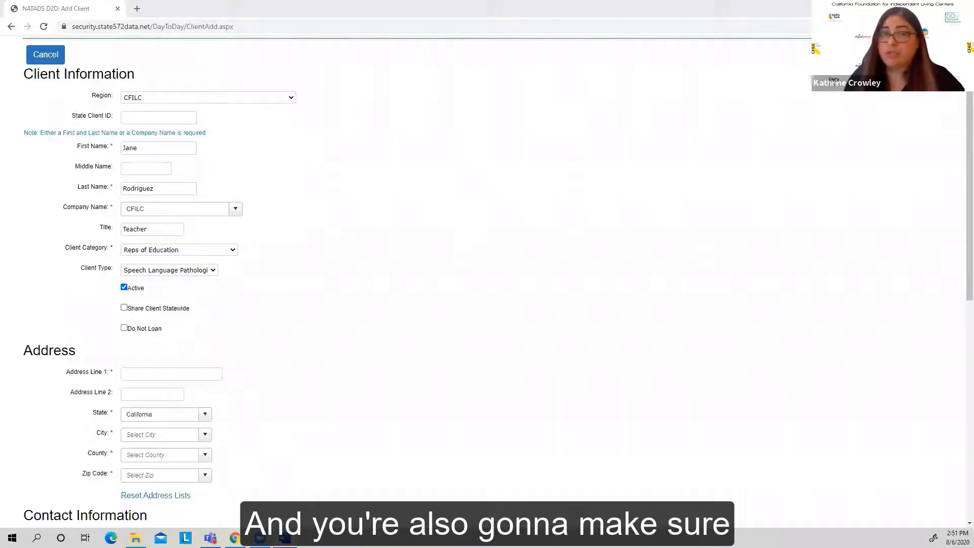
click(124, 308)
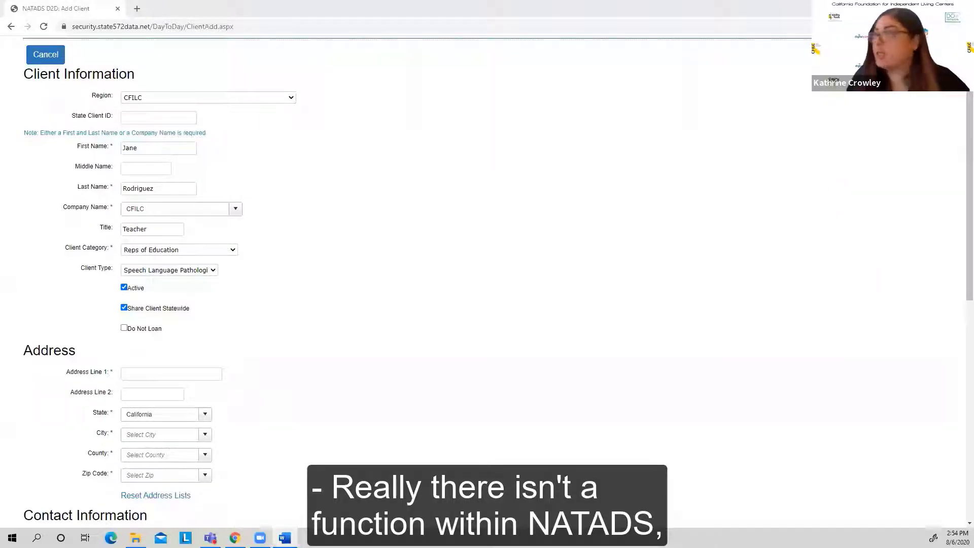
Step: Enlarge the Add Client page to 150% zoom
click(965, 26)
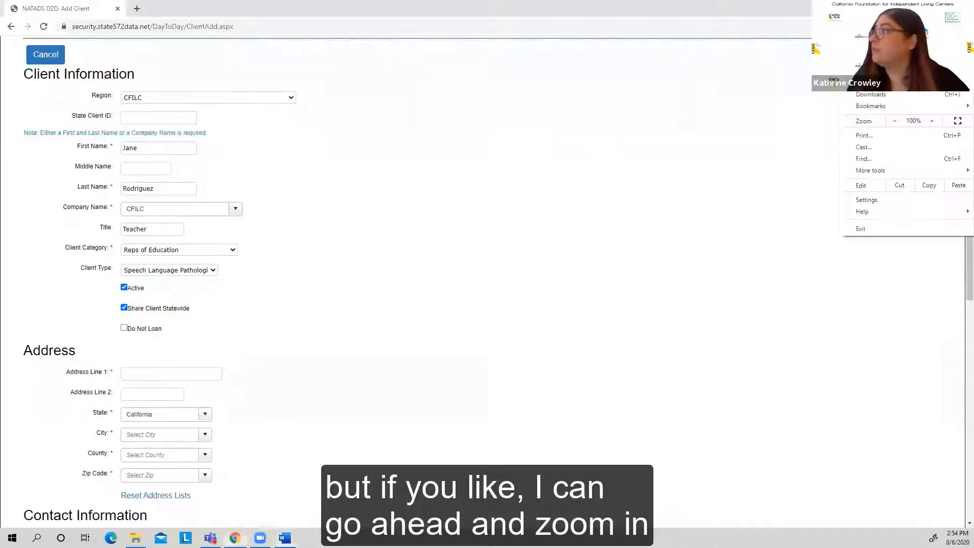
click(934, 121)
click(933, 121)
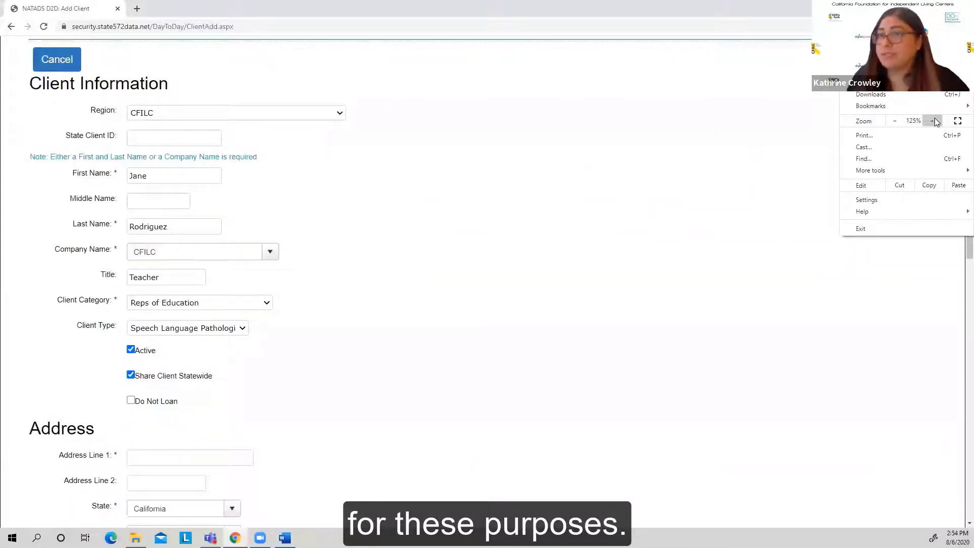
click(934, 120)
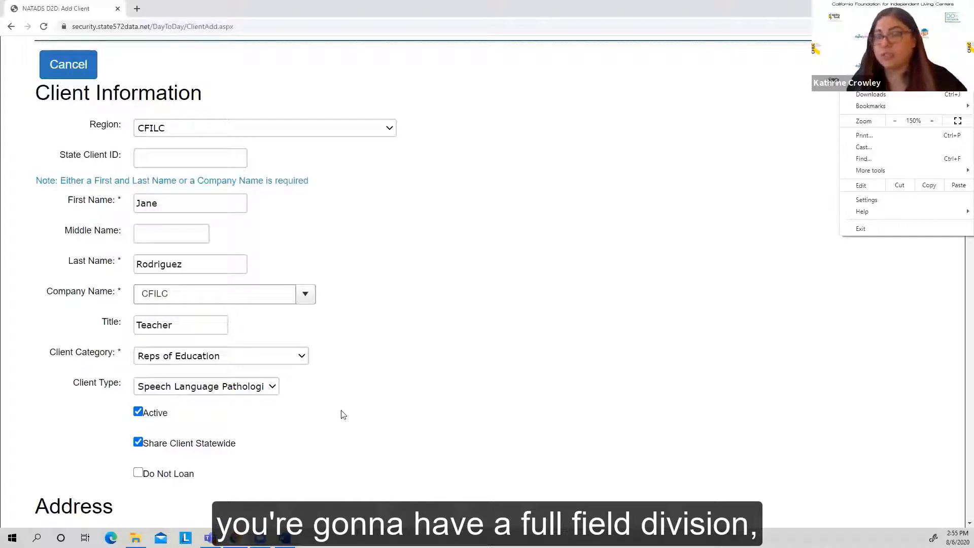
click(738, 185)
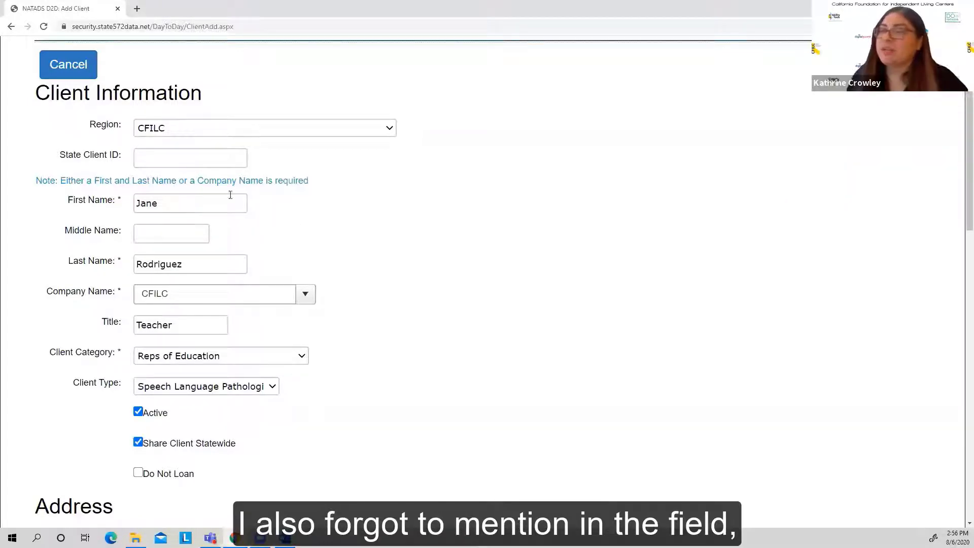
click(136, 156)
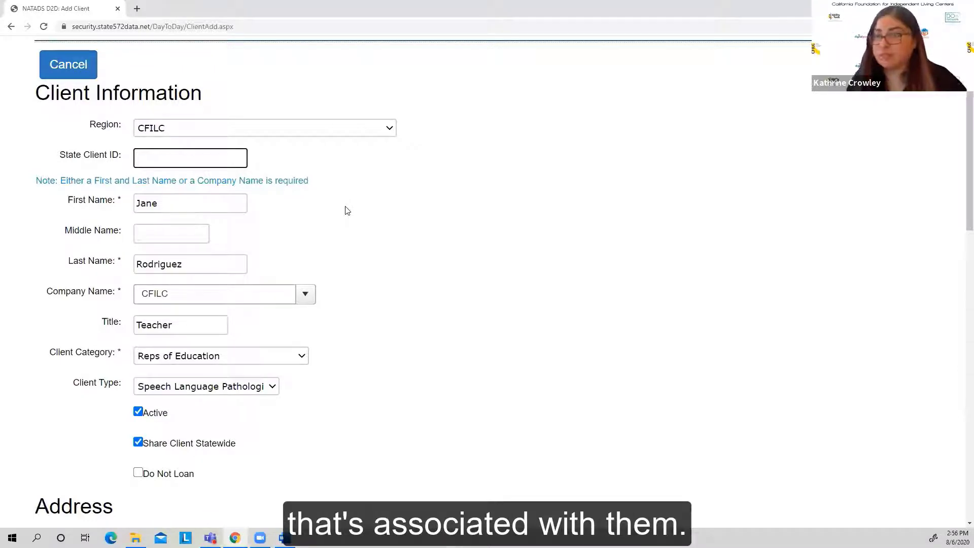
click(374, 347)
Step: Enter the new client's zip code in the Address section and choose the matching entry
scroll(375, 346, down, 1)
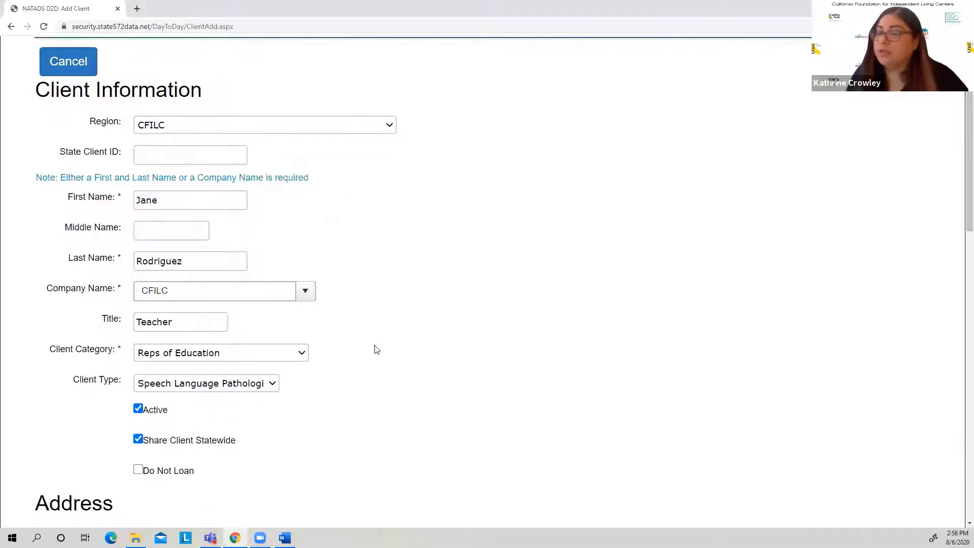
scroll(376, 330, down, 5)
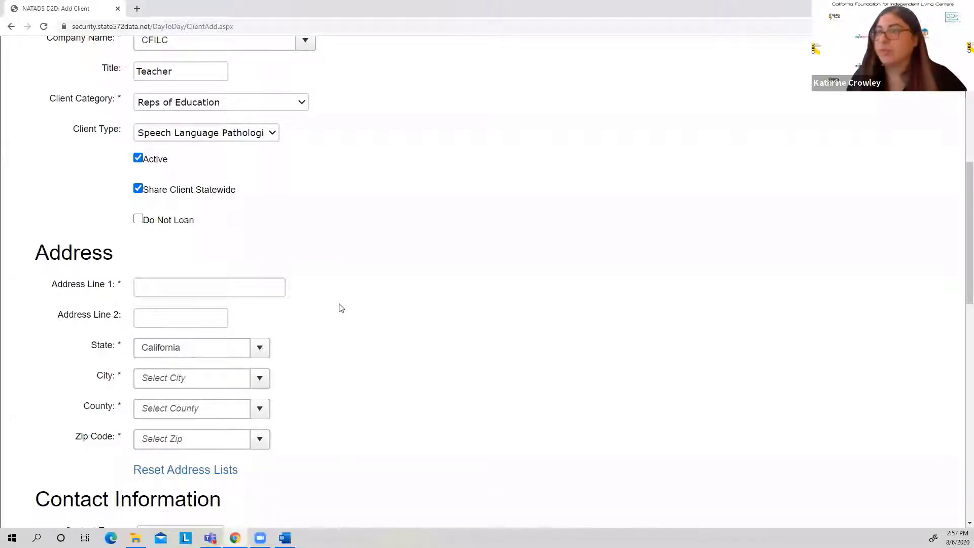
scroll(341, 308, down, 3)
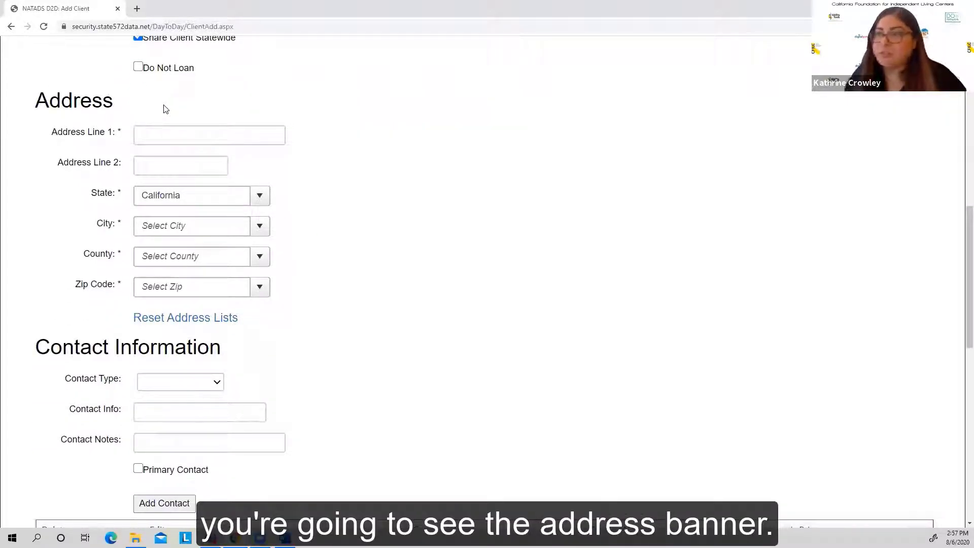
click(150, 132)
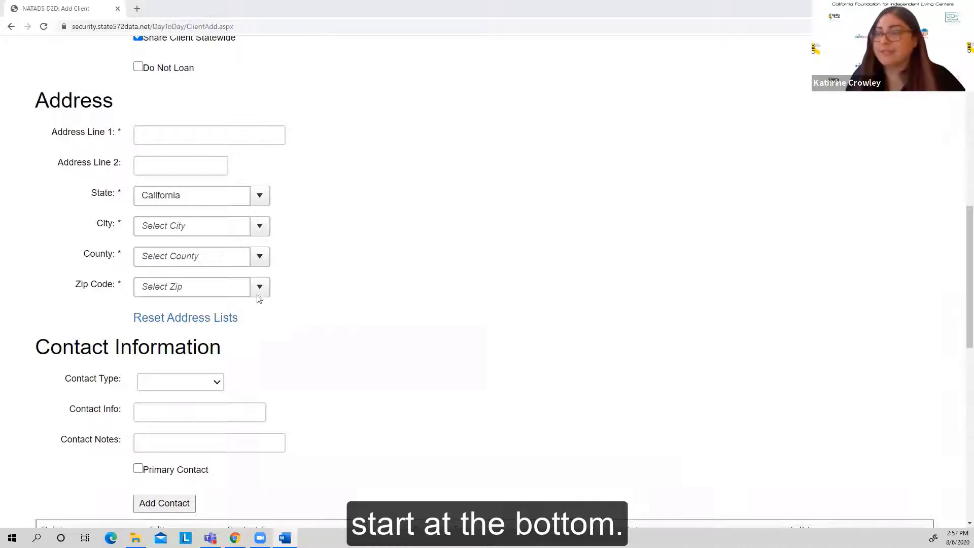
click(202, 285)
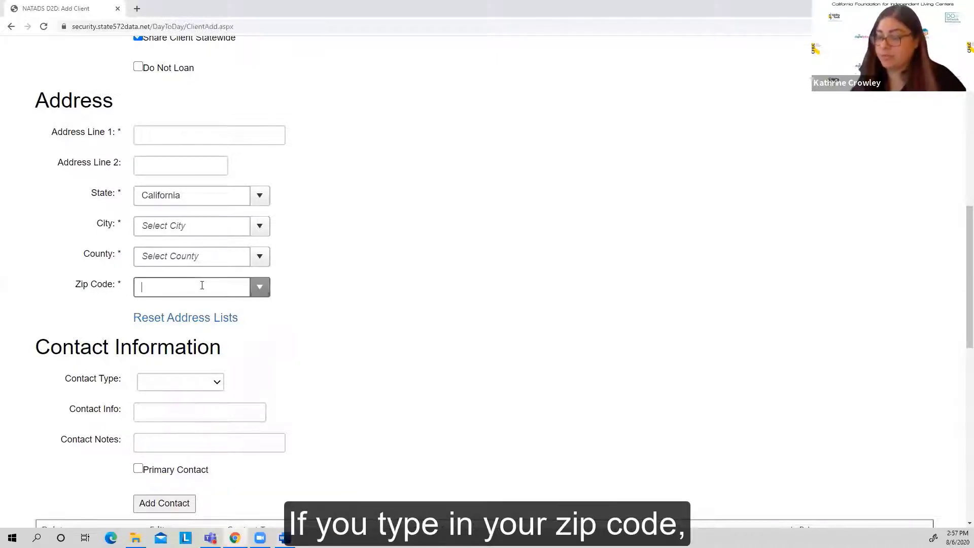
text(93301)
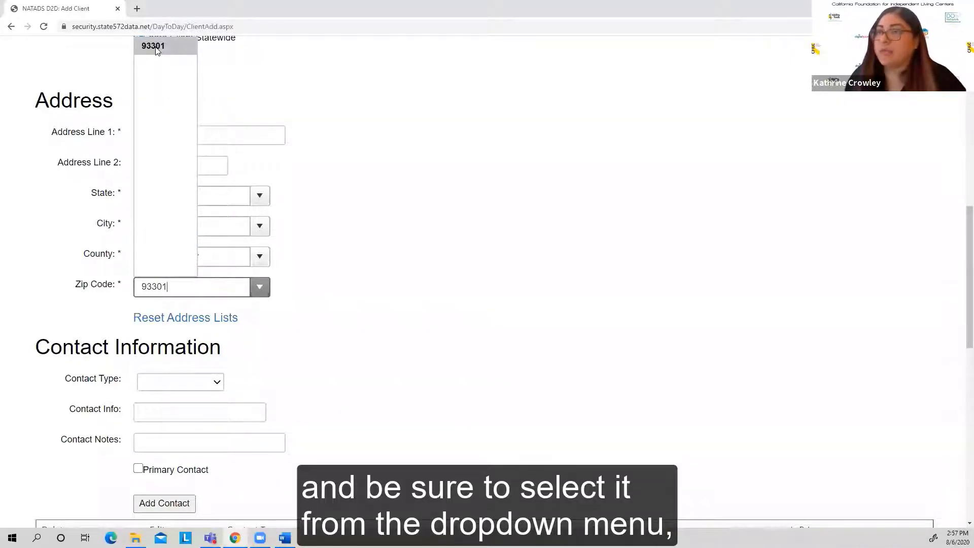
click(155, 46)
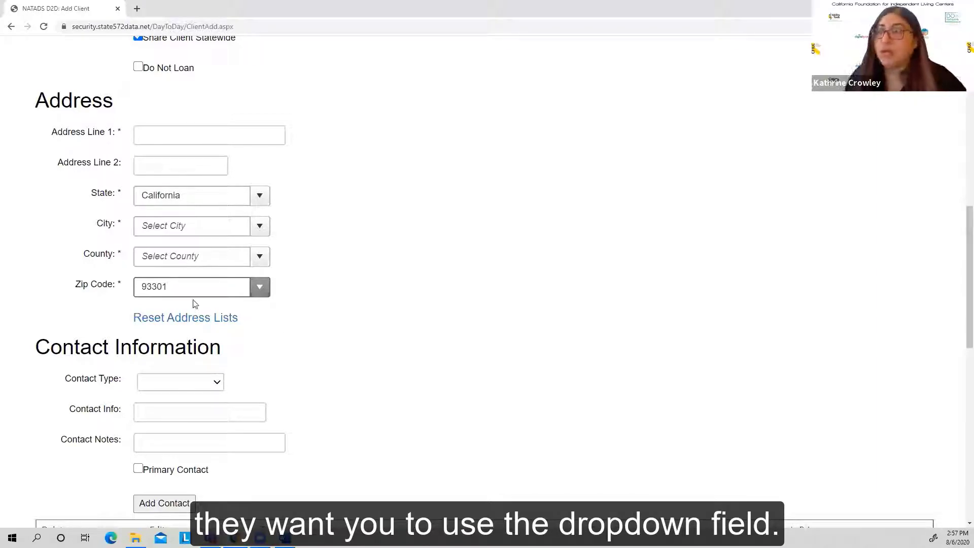
Step: Select the county and city offered for the client's zip code
click(260, 257)
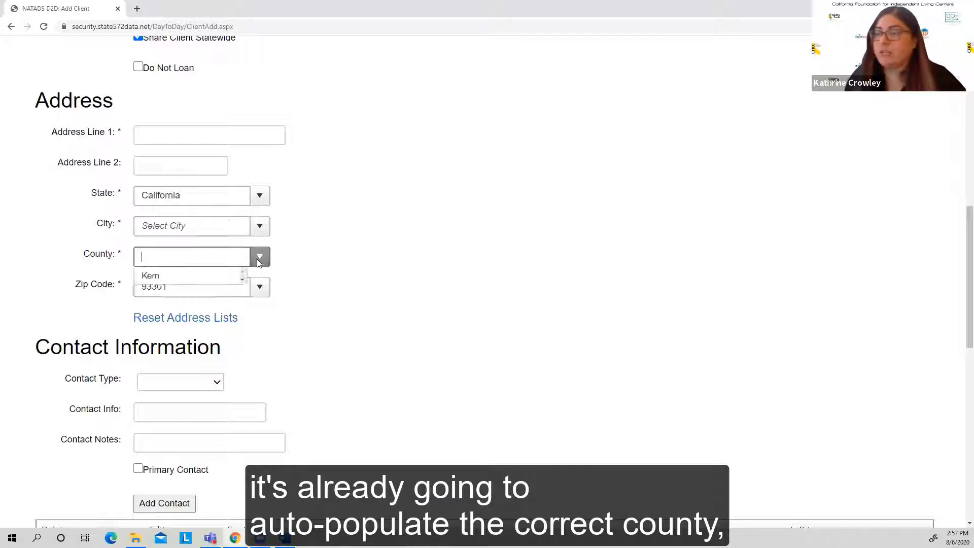
click(231, 275)
click(260, 226)
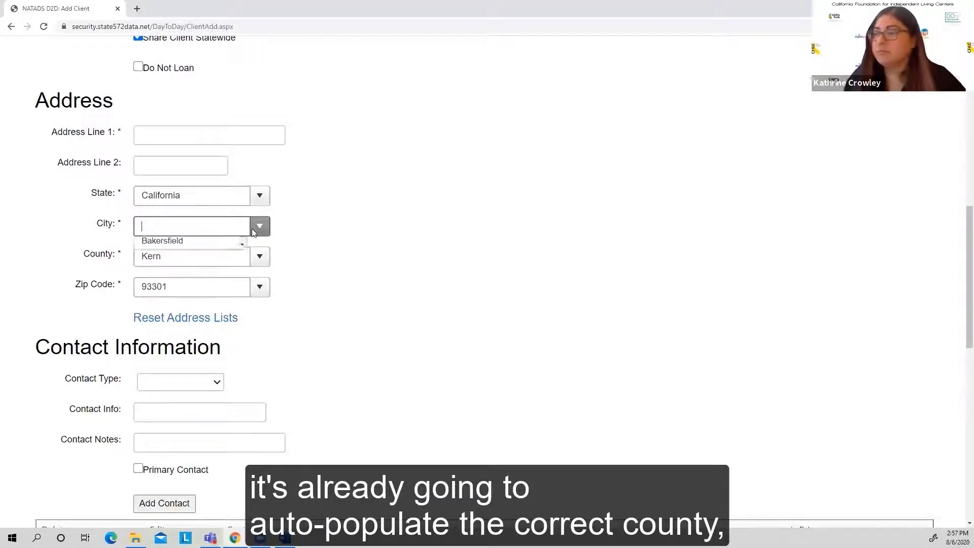
click(211, 246)
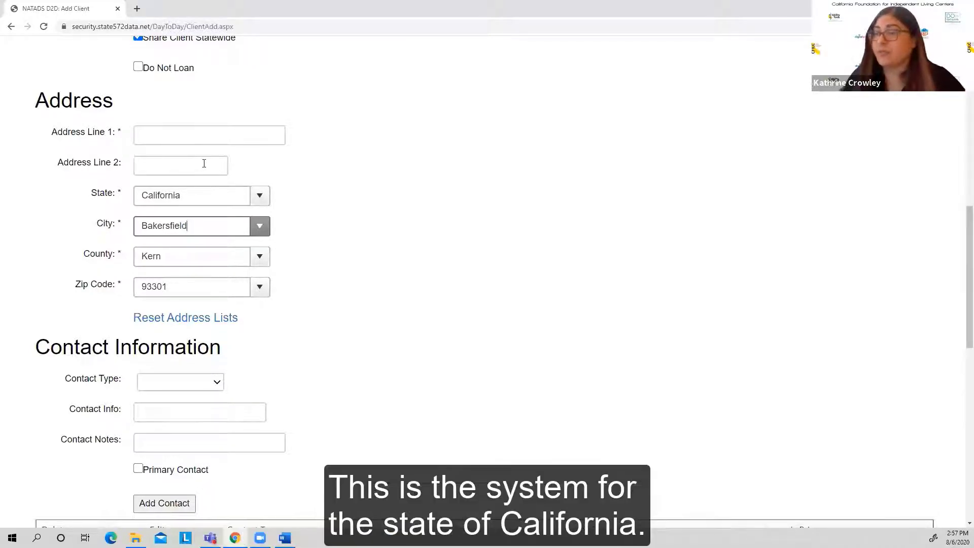
Step: Enter the client's street address in Address Line 1
click(188, 136)
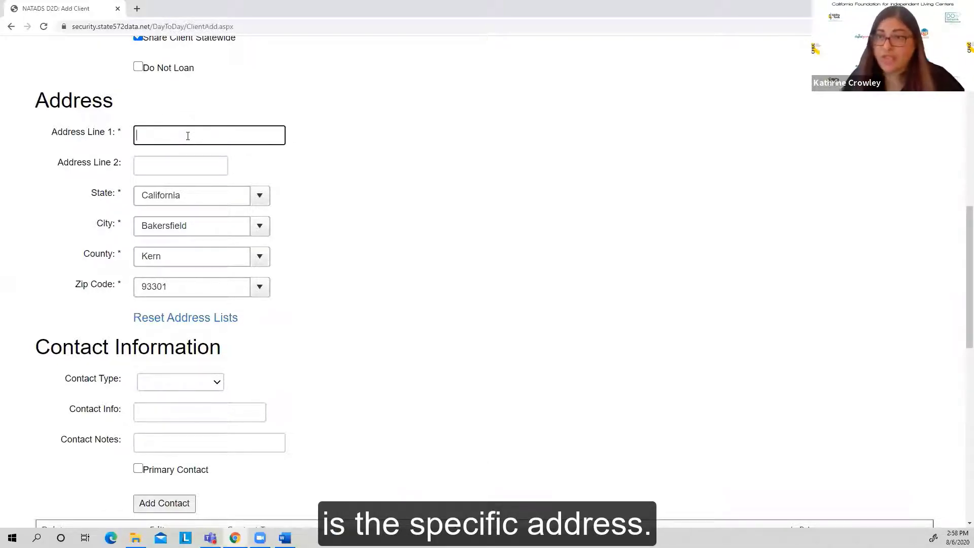
text(1234 )
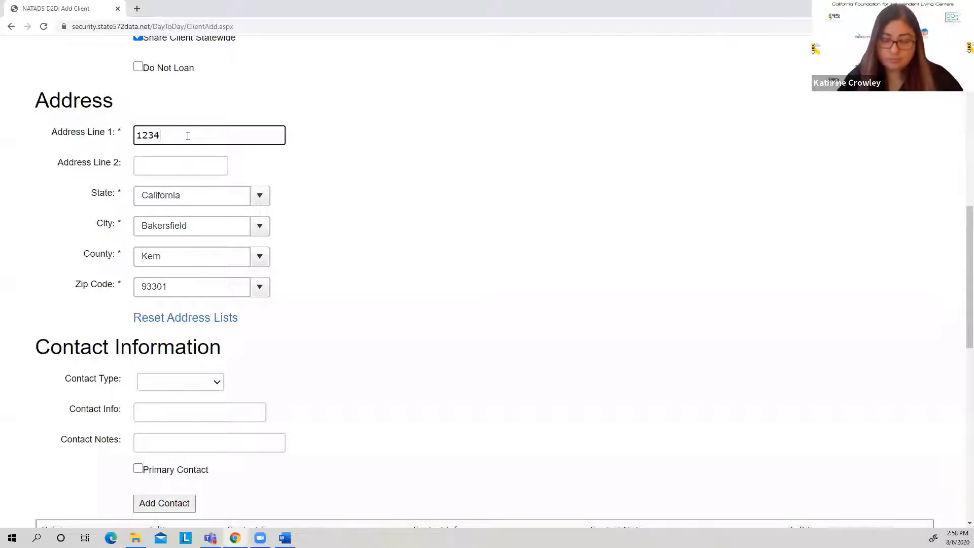
text(mai)
key(BackSpace)
text(Main s)
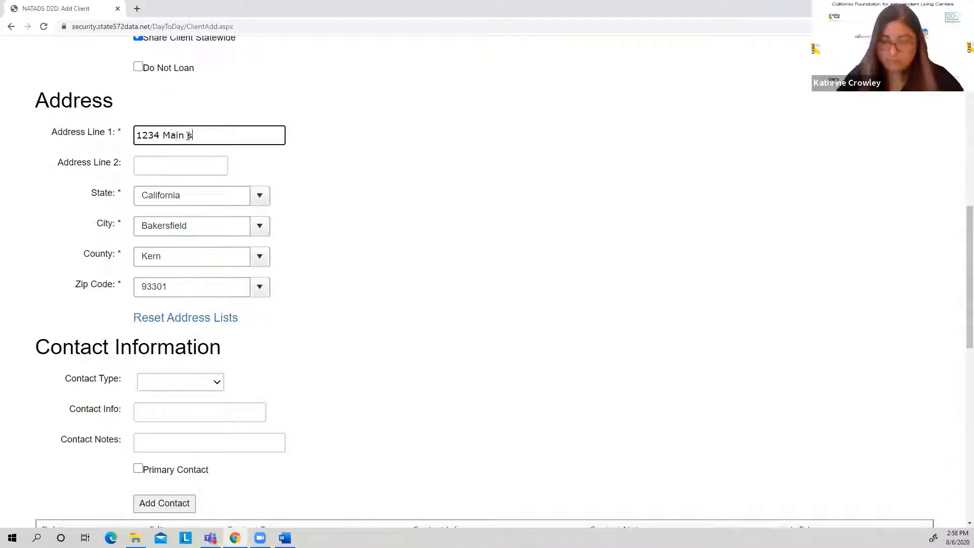
text(t)
click(386, 322)
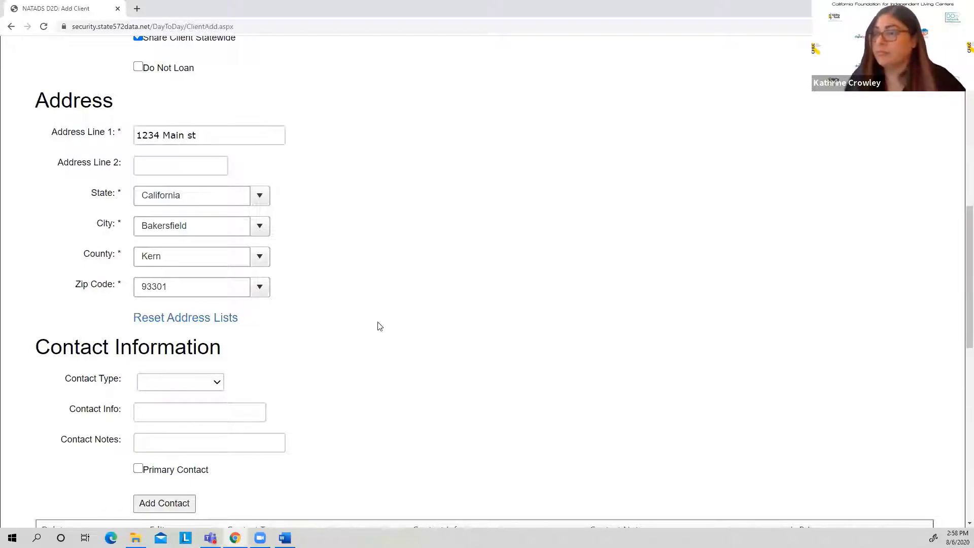
Step: Set the contact type to Cell Phone and enter the client's phone number as the contact info
scroll(354, 328, down, 2)
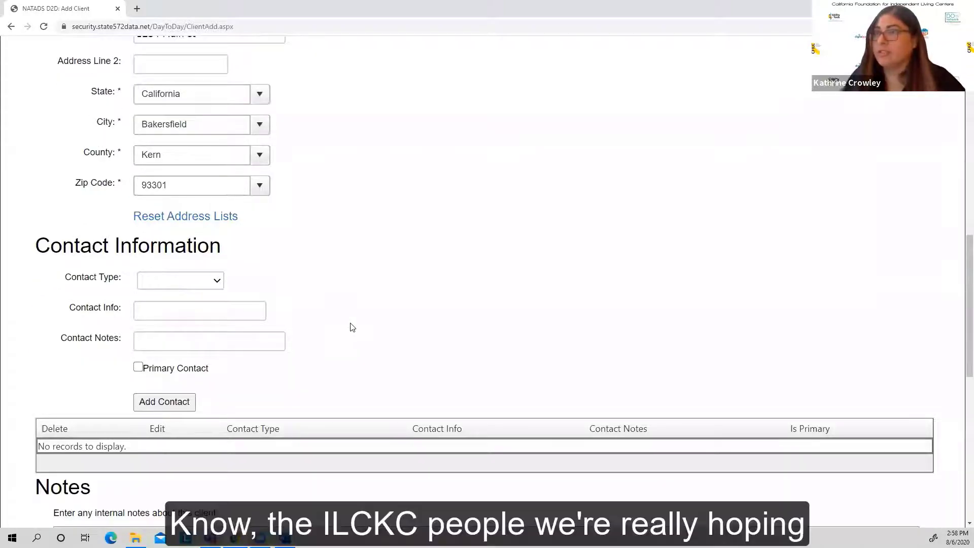
click(218, 282)
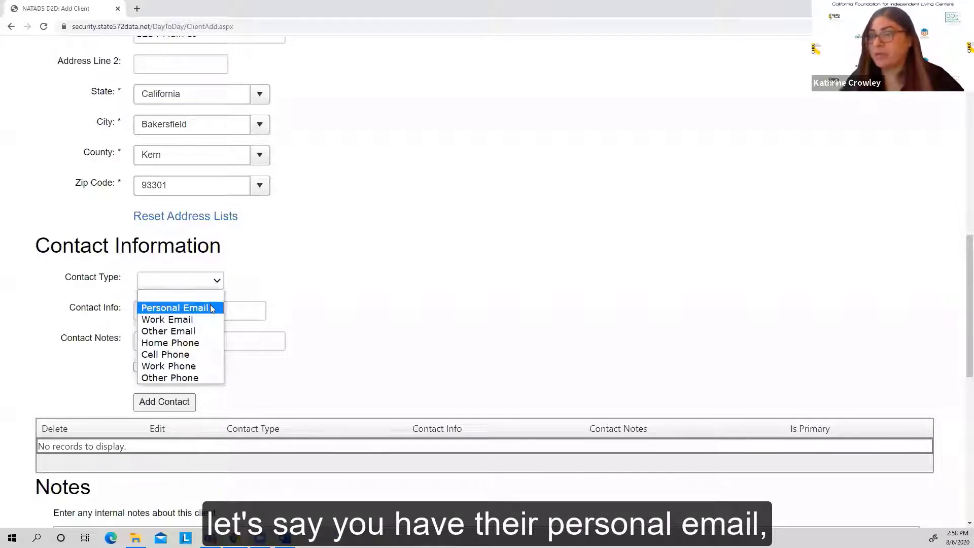
click(196, 355)
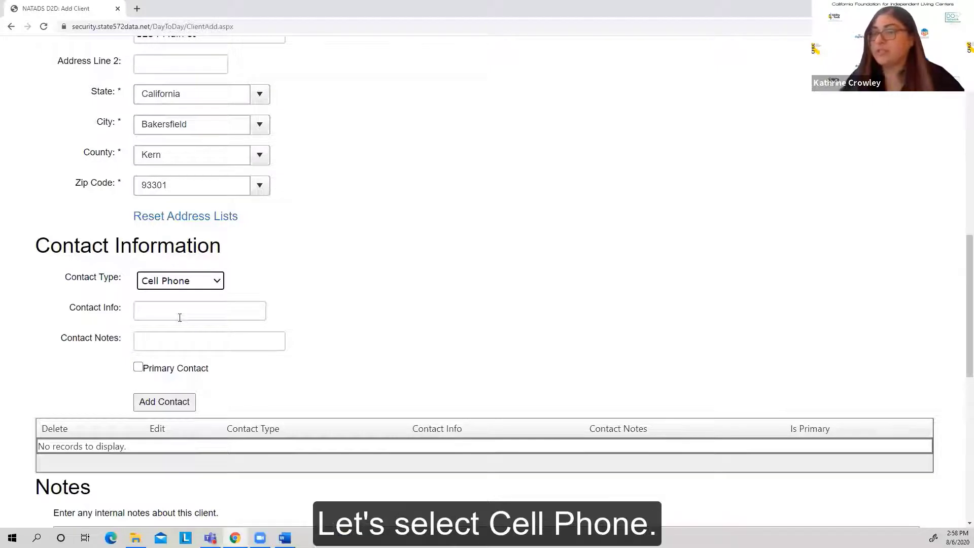
scroll(182, 312, up, 5)
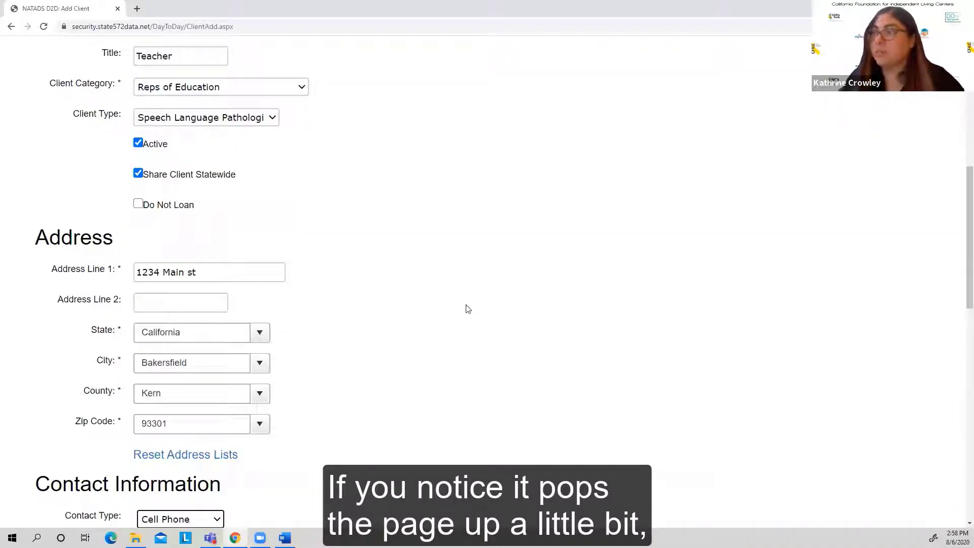
scroll(355, 290, down, 5)
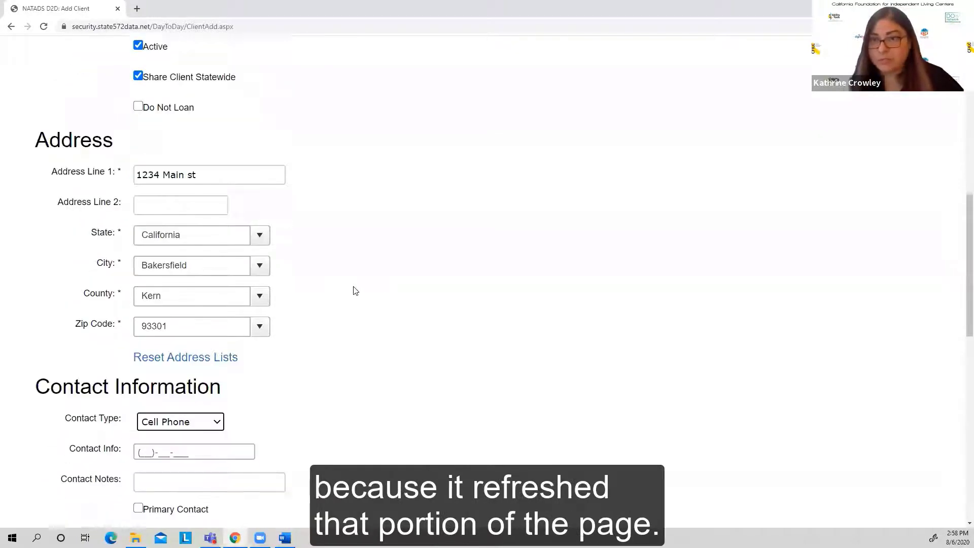
click(203, 248)
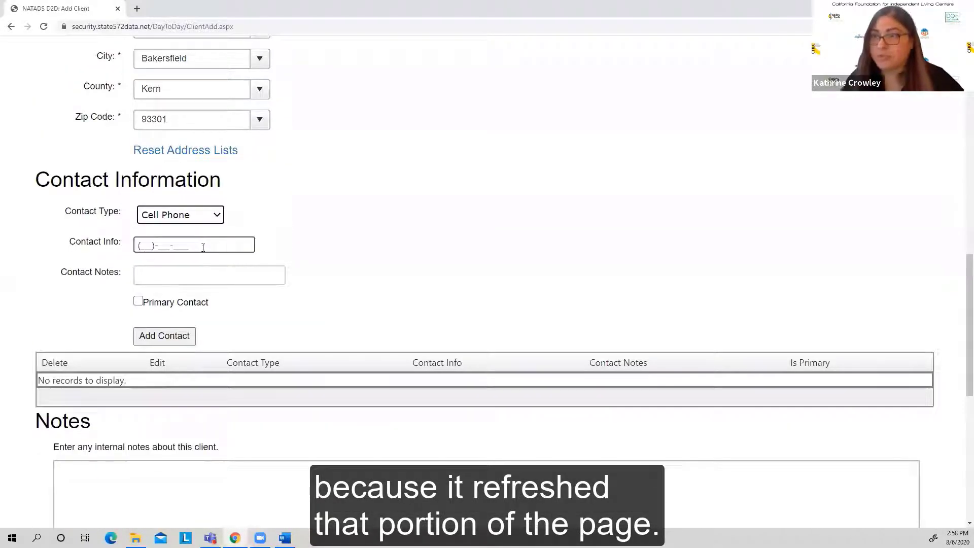
click(144, 246)
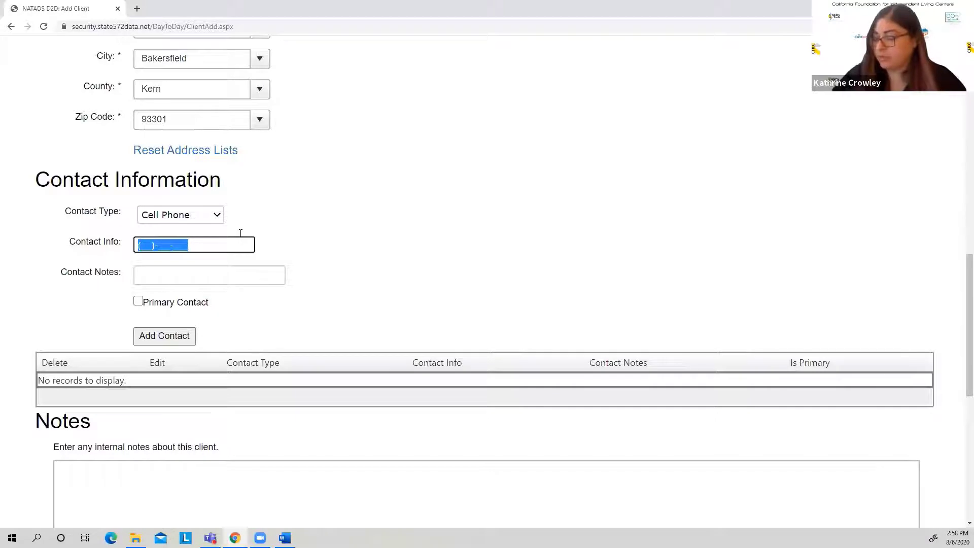
text(123)-456-7890)
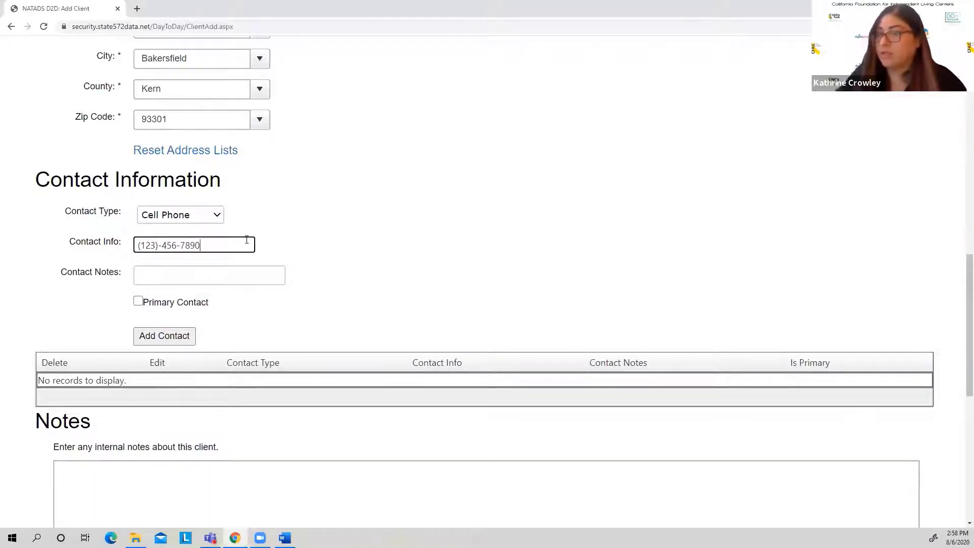
Step: Enter "Contact only after 5p" as the contact note for the cell phone
click(178, 273)
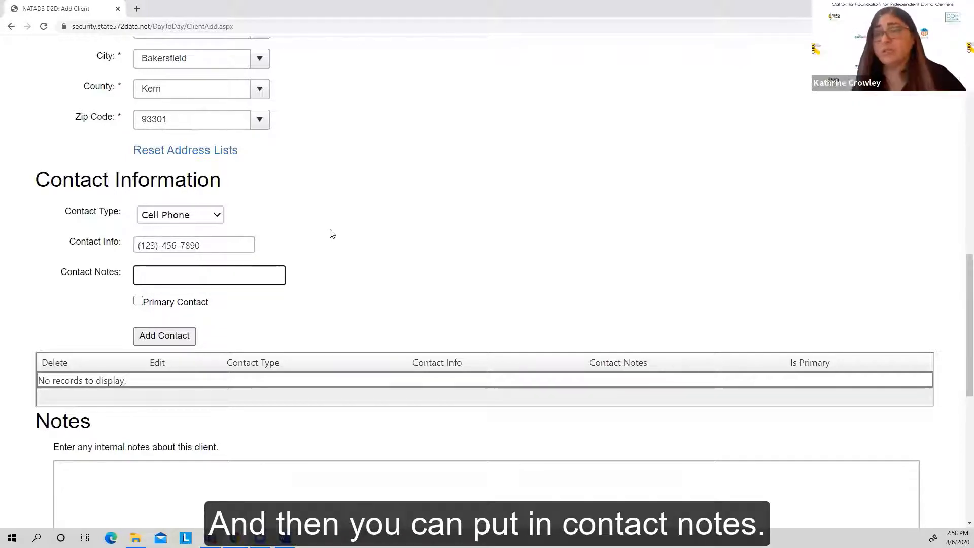
text(C)
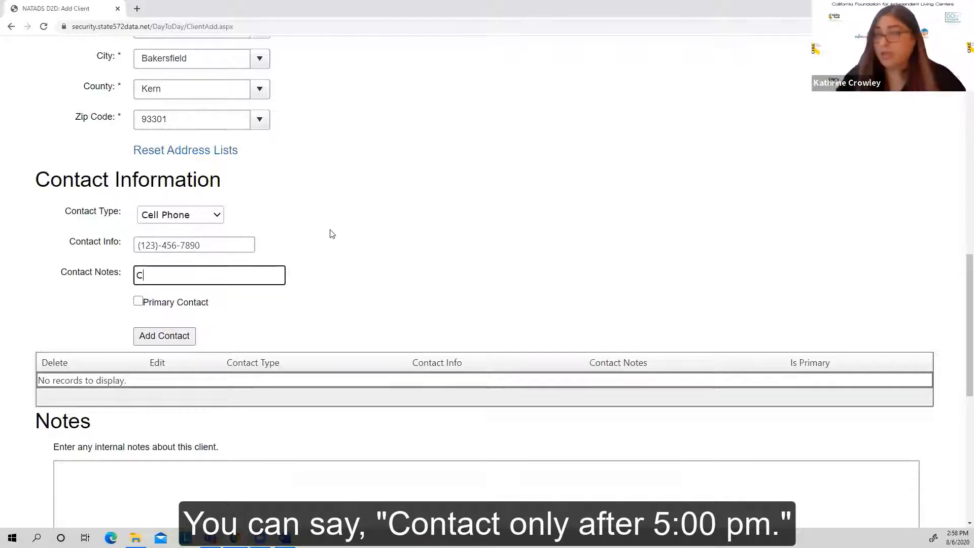
text(ontact )
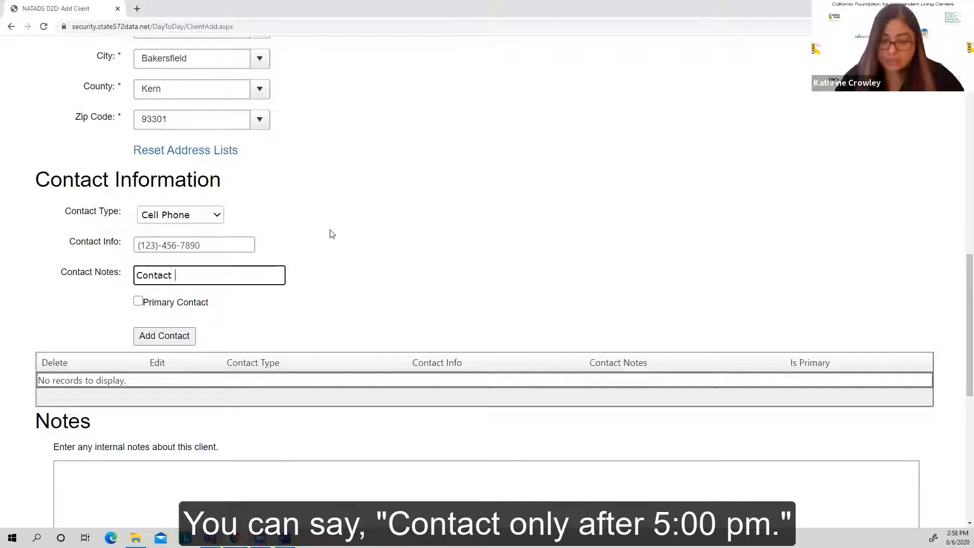
text(only after )
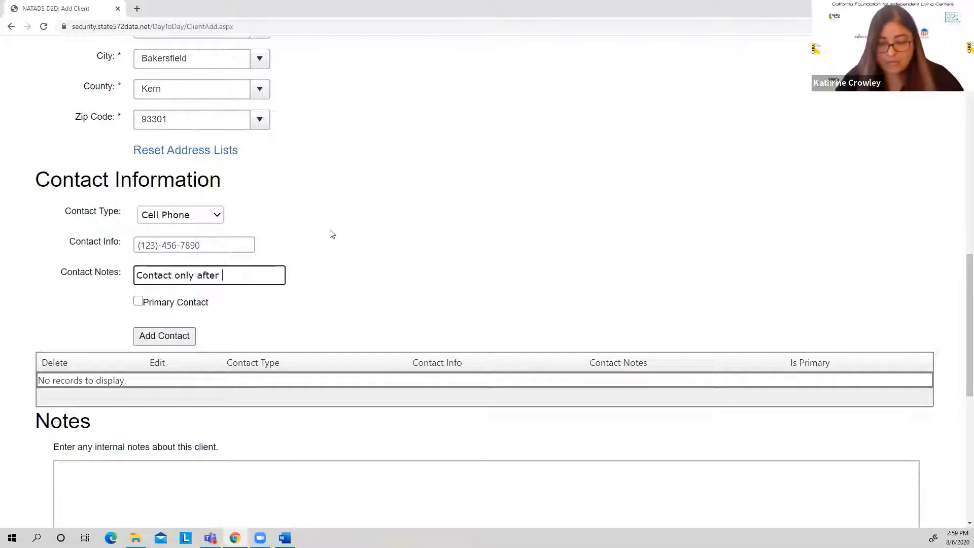
text(5p)
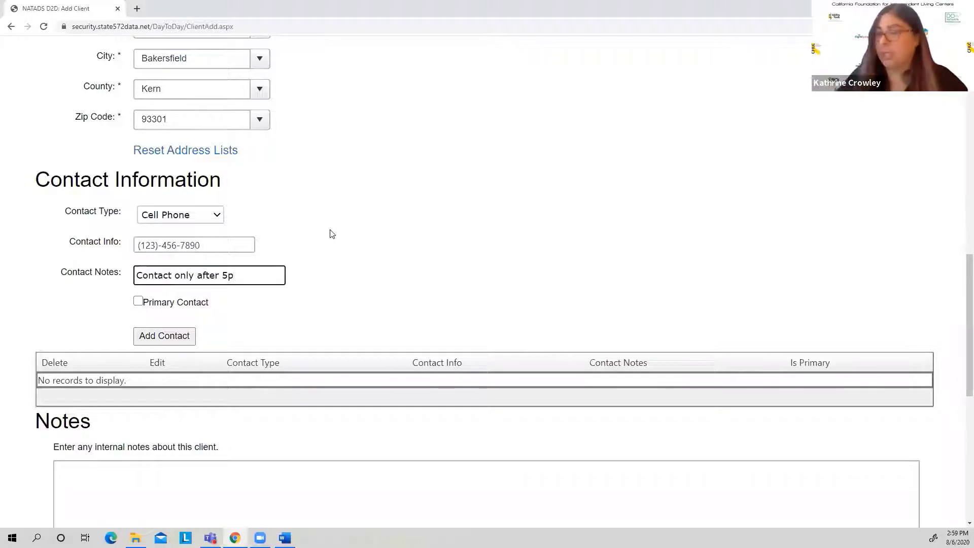
Step: Mark the cell phone as the primary contact and add it to the client's contact list
click(138, 301)
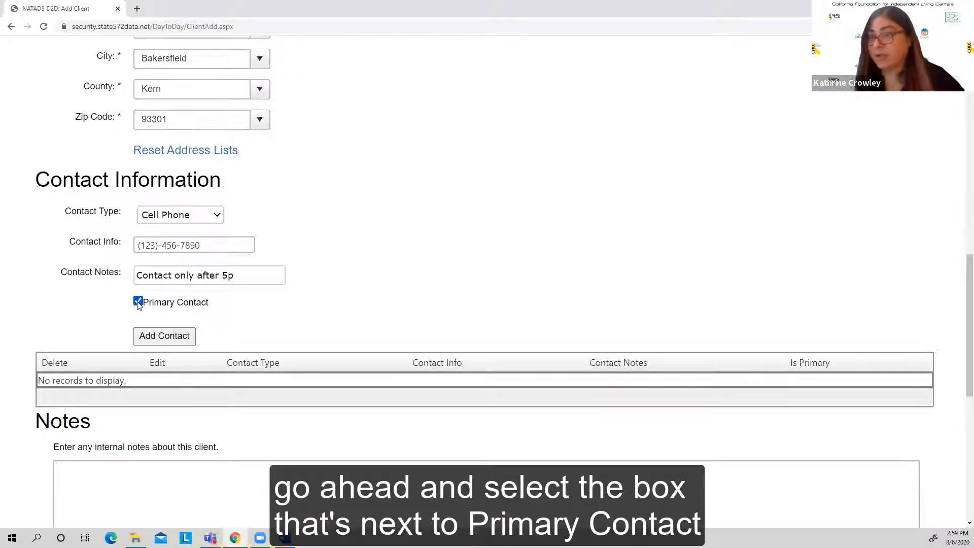
click(163, 336)
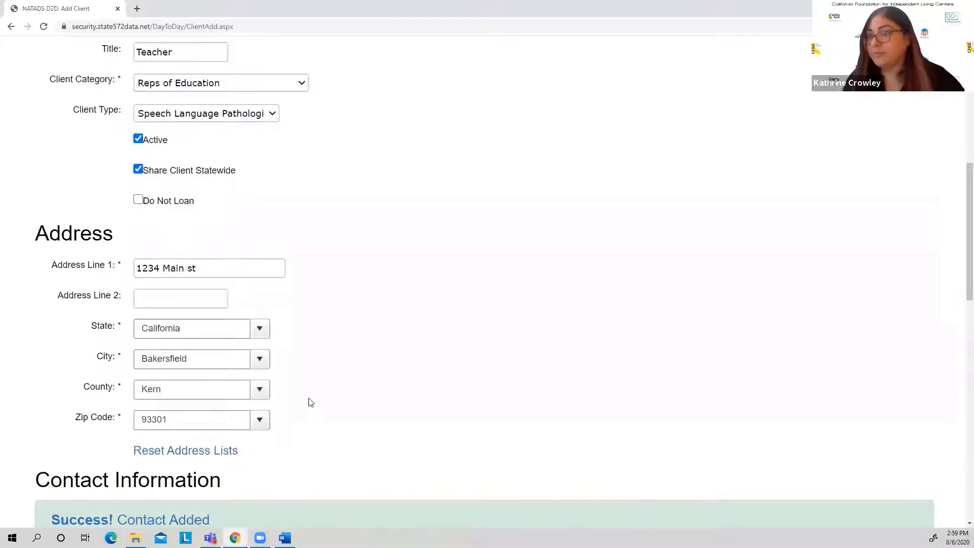
scroll(307, 402, down, 5)
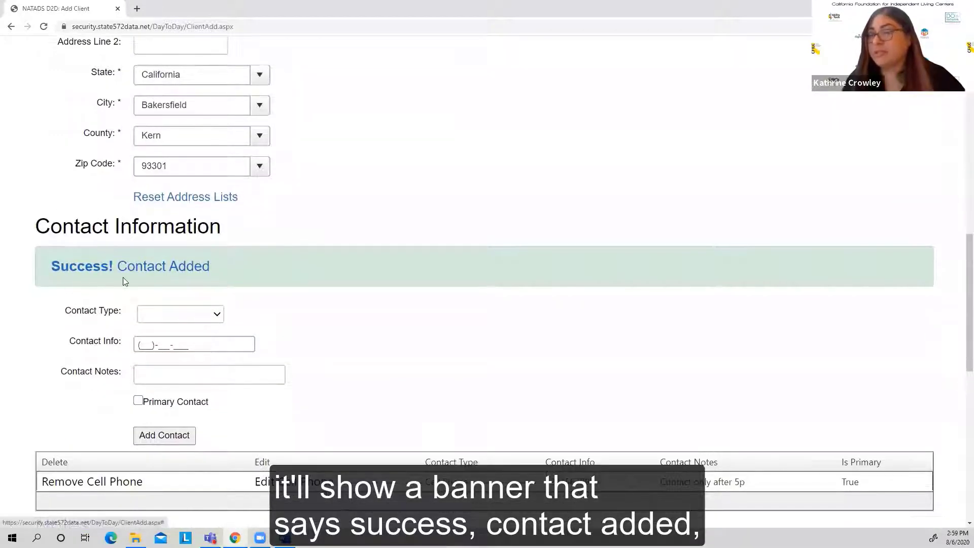
Step: Leave the internal notes blank, mark that the consumer has signed all liability & release forms, and save the new client record
scroll(294, 344, down, 3)
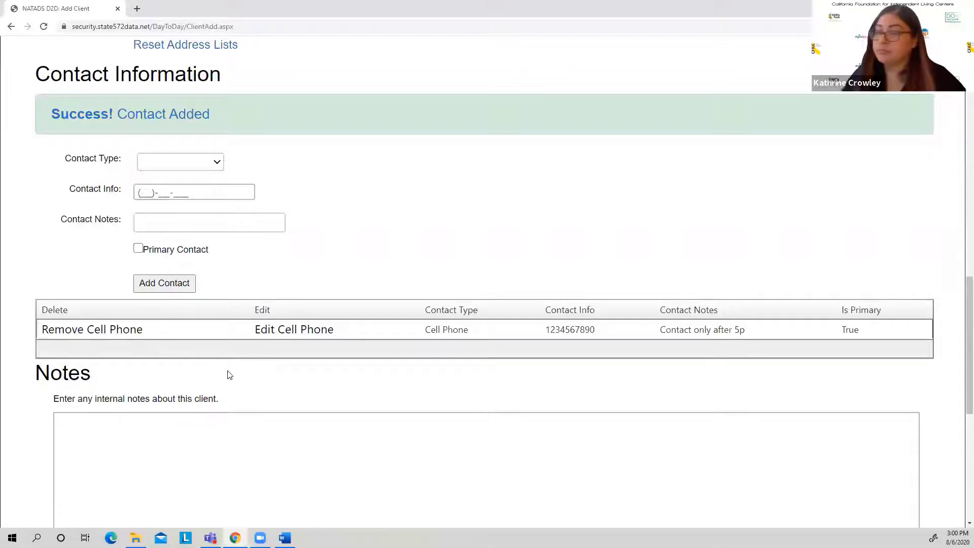
scroll(203, 344, down, 2)
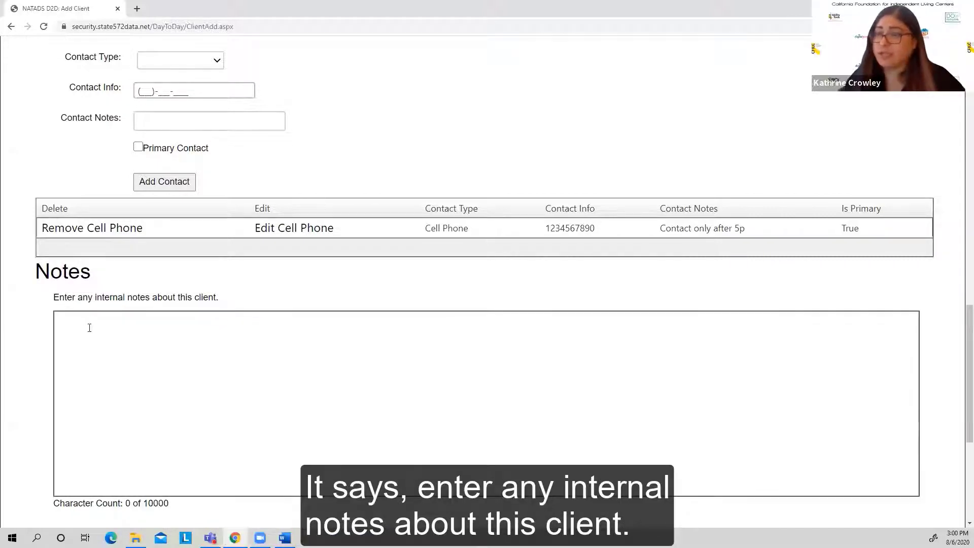
scroll(67, 328, down, 2)
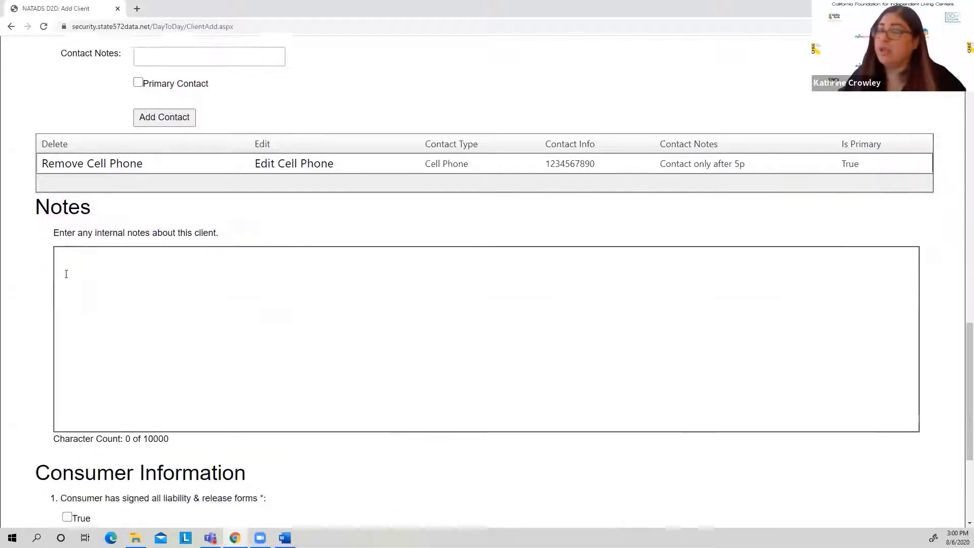
click(68, 218)
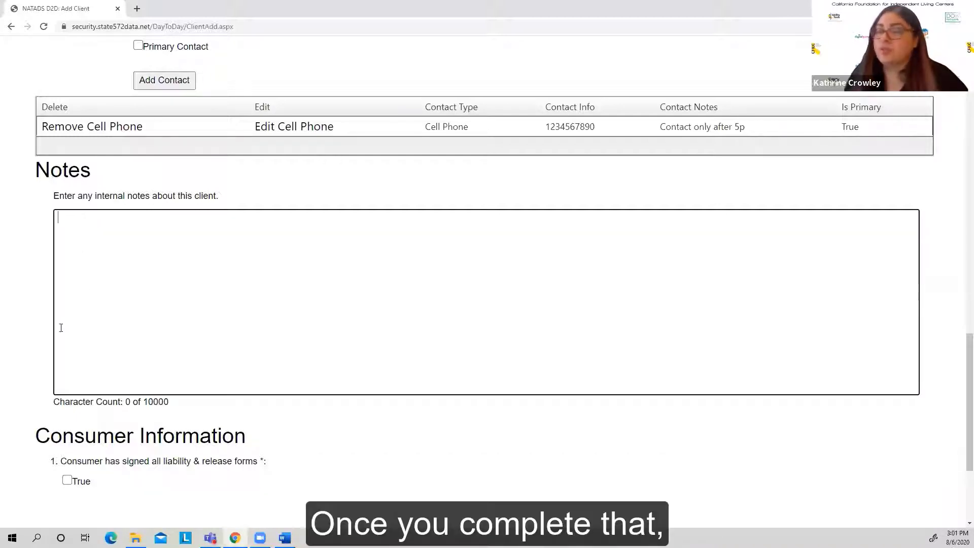
click(35, 351)
scroll(36, 353, down, 3)
scroll(37, 350, down, 2)
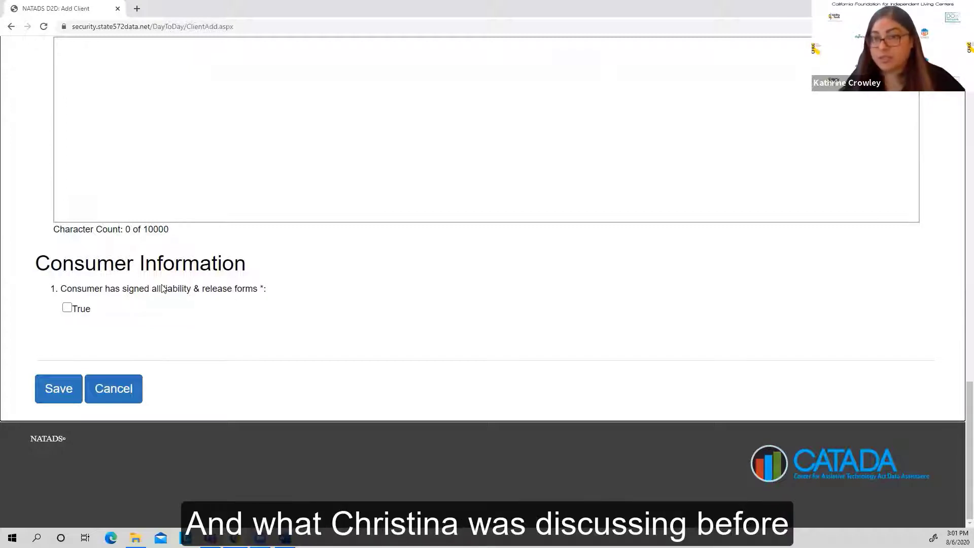
click(66, 308)
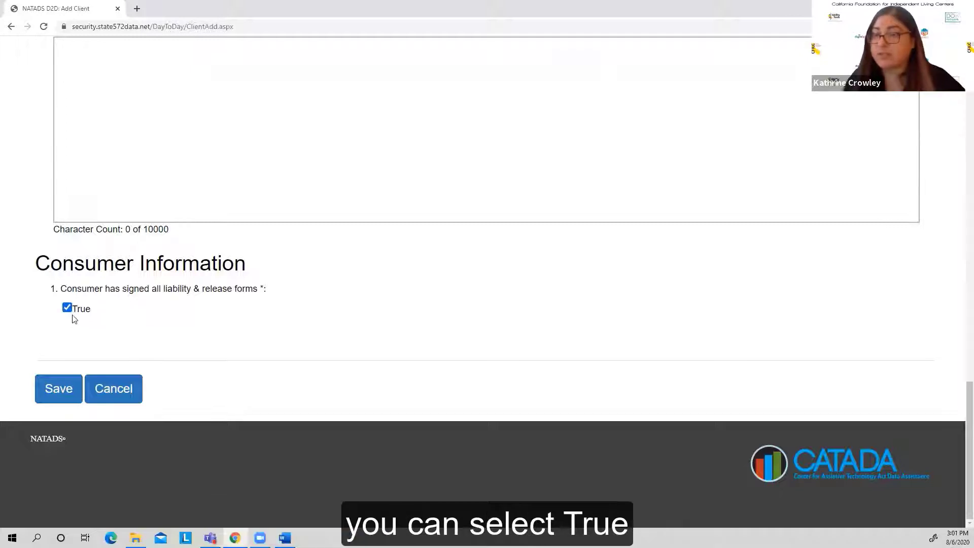
click(58, 390)
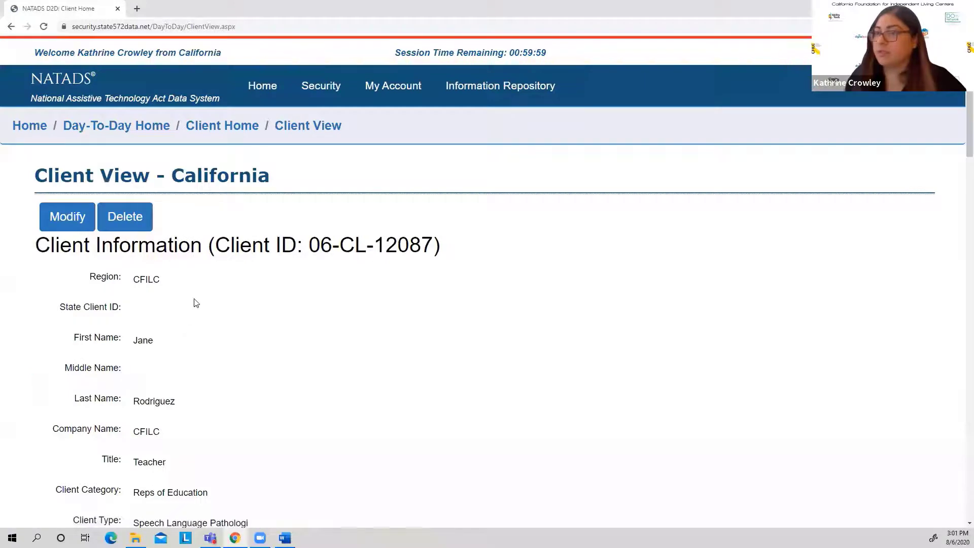
Step: Review the saved client record, checking its client information, address, contact information, notes and consumer information
scroll(197, 303, down, 7)
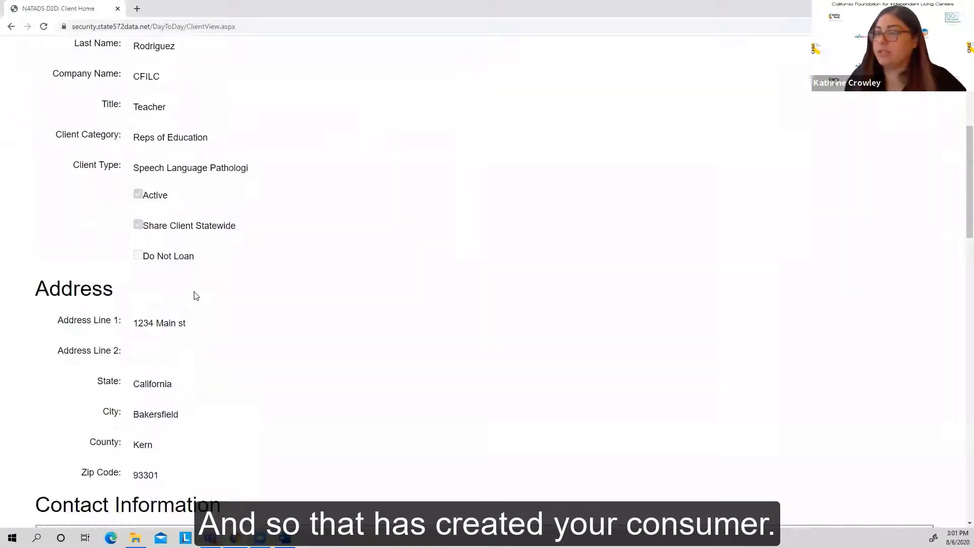
scroll(197, 296, up, 6)
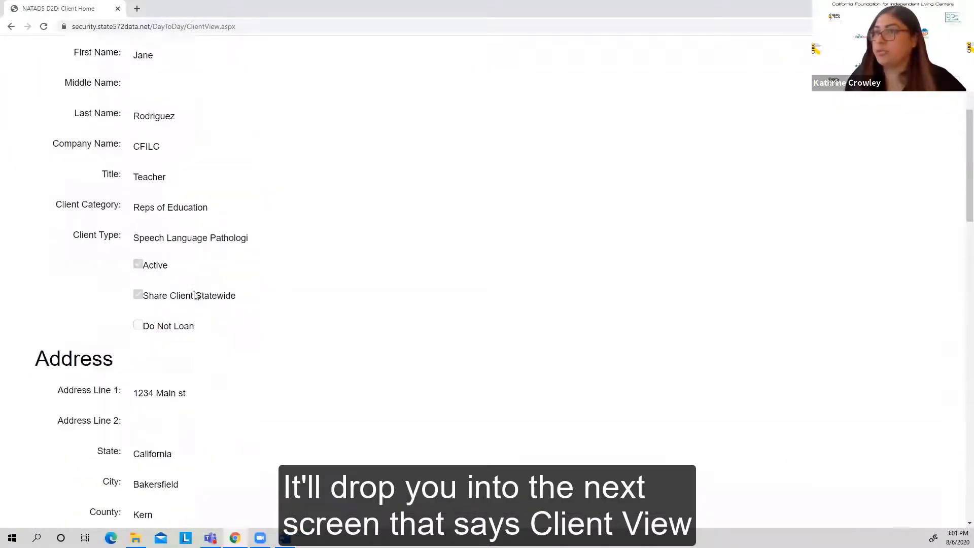
scroll(195, 294, up, 2)
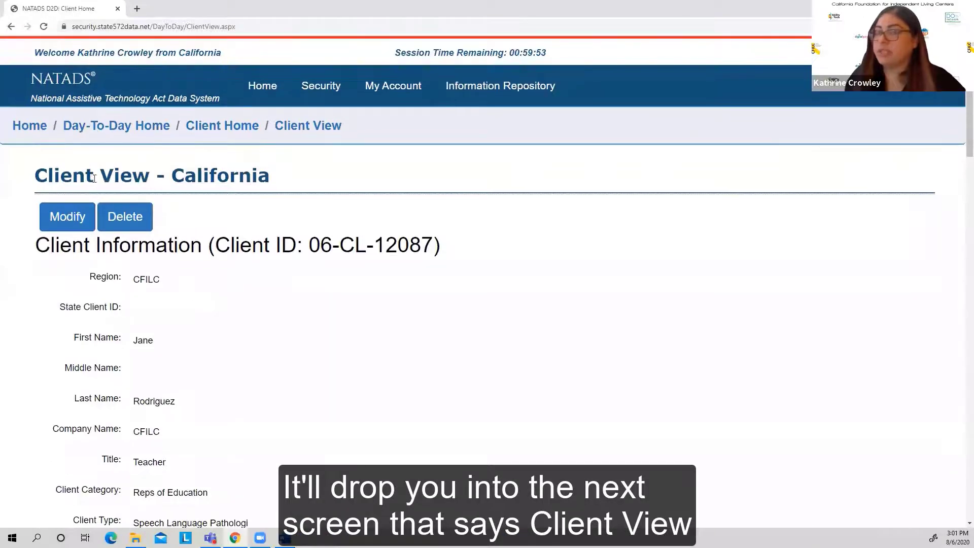
scroll(197, 306, down, 5)
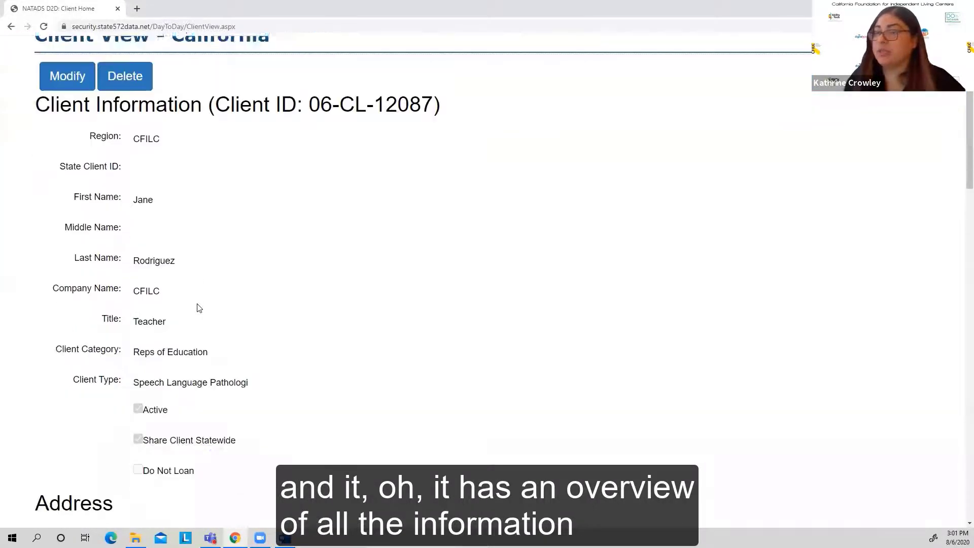
scroll(198, 306, down, 8)
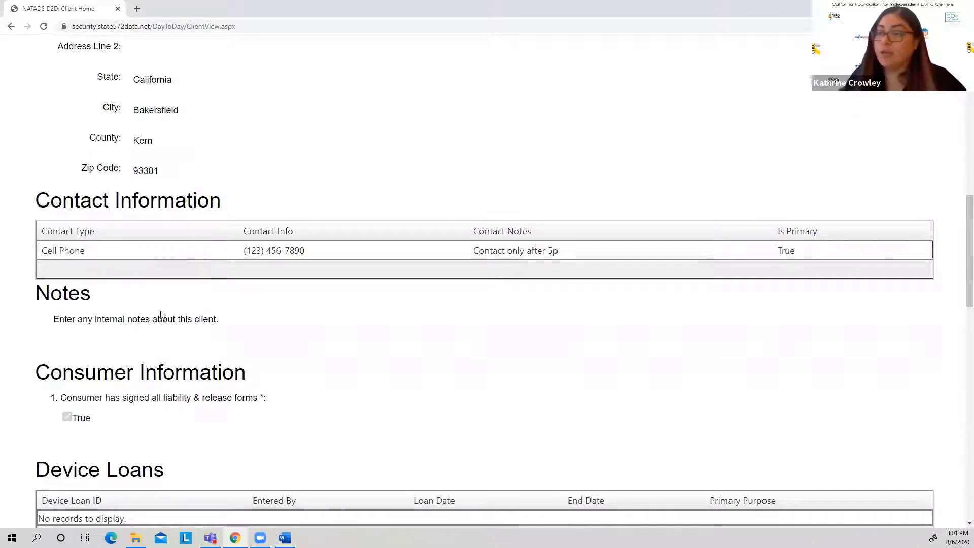
scroll(160, 313, down, 4)
scroll(162, 315, down, 1)
scroll(162, 313, up, 6)
scroll(161, 313, up, 1)
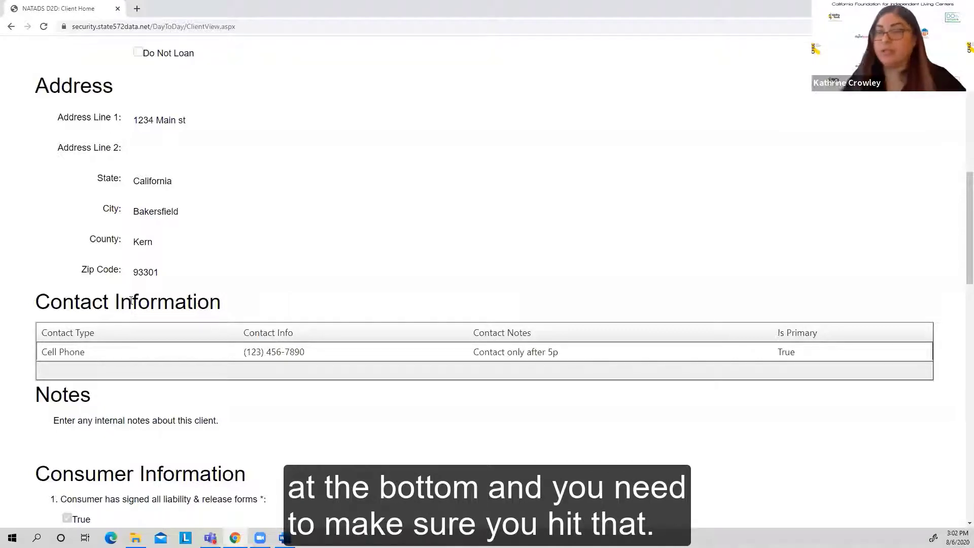
click(262, 248)
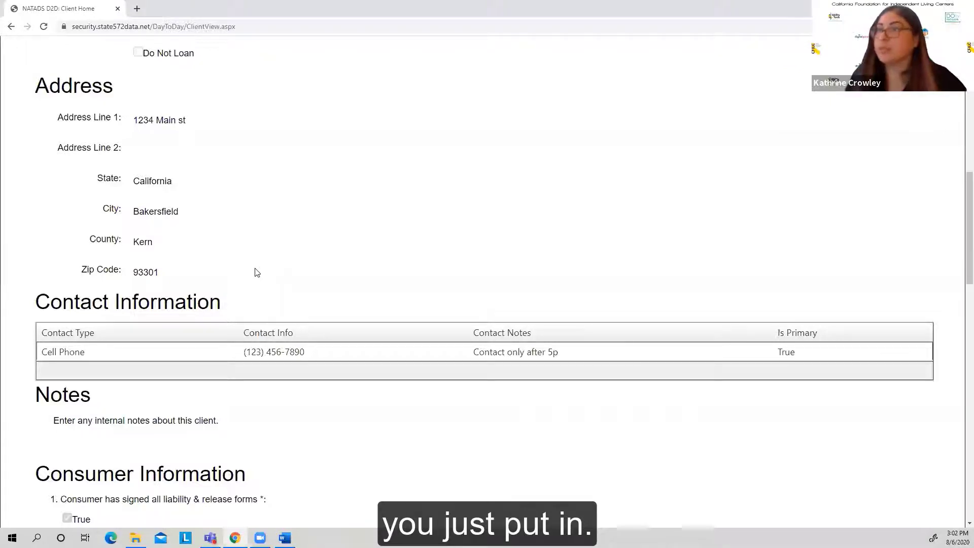
Step: Check the session time remaining for the NATADS login on the Client View page
scroll(257, 273, up, 10)
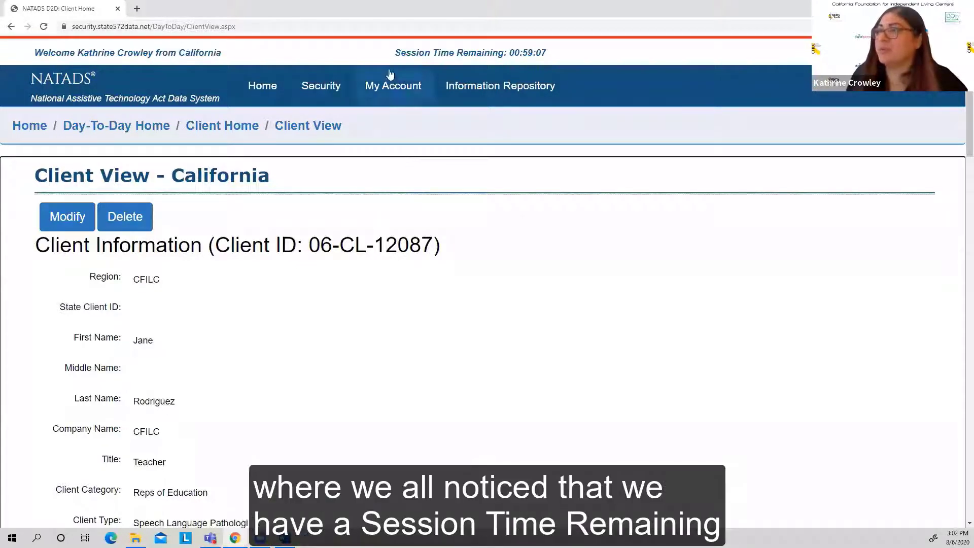
drag(395, 53, 552, 52)
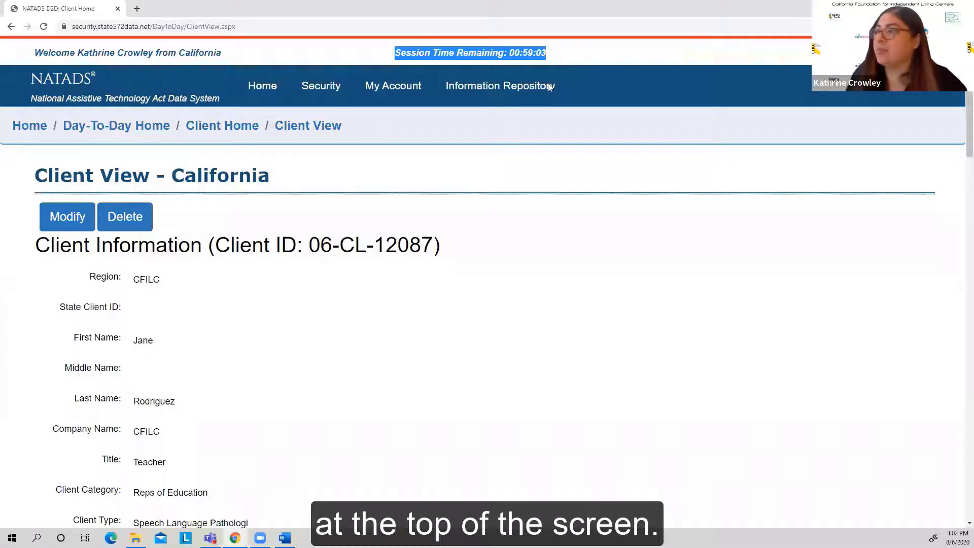
click(497, 251)
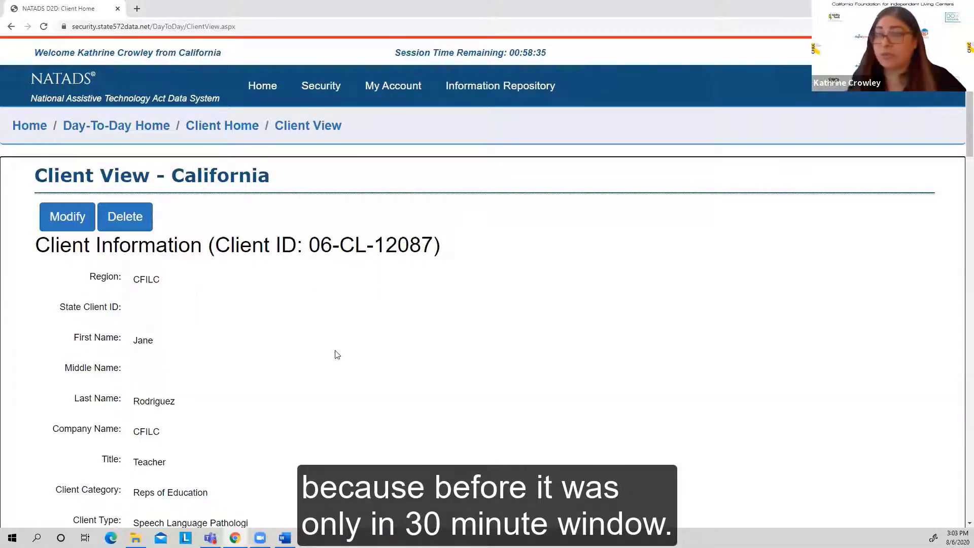
Step: Examine the Device Loans, Device Demonstrations and Device Reutilization sections of the client record
scroll(329, 358, down, 10)
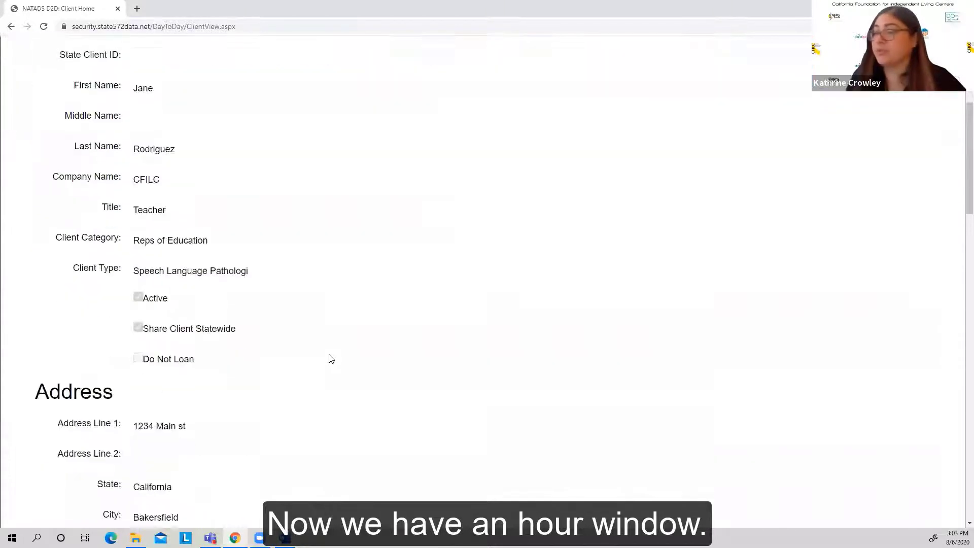
scroll(333, 357, down, 7)
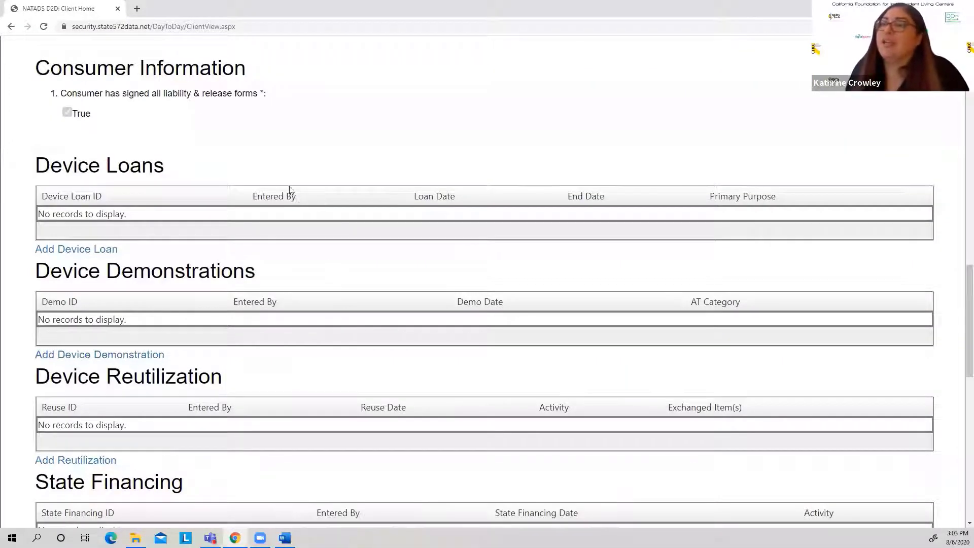
scroll(285, 152, up, 3)
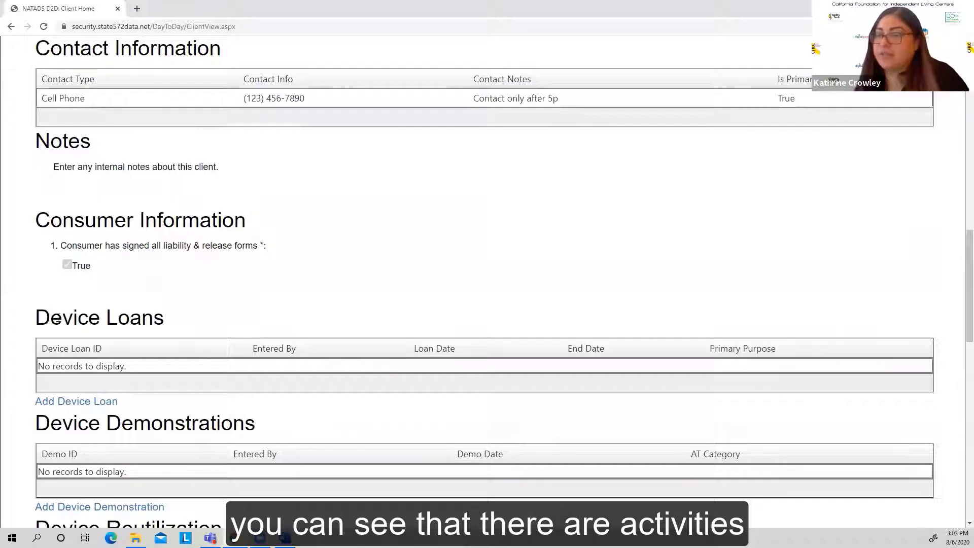
drag(57, 319, 174, 331)
scroll(177, 333, down, 2)
scroll(176, 330, down, 3)
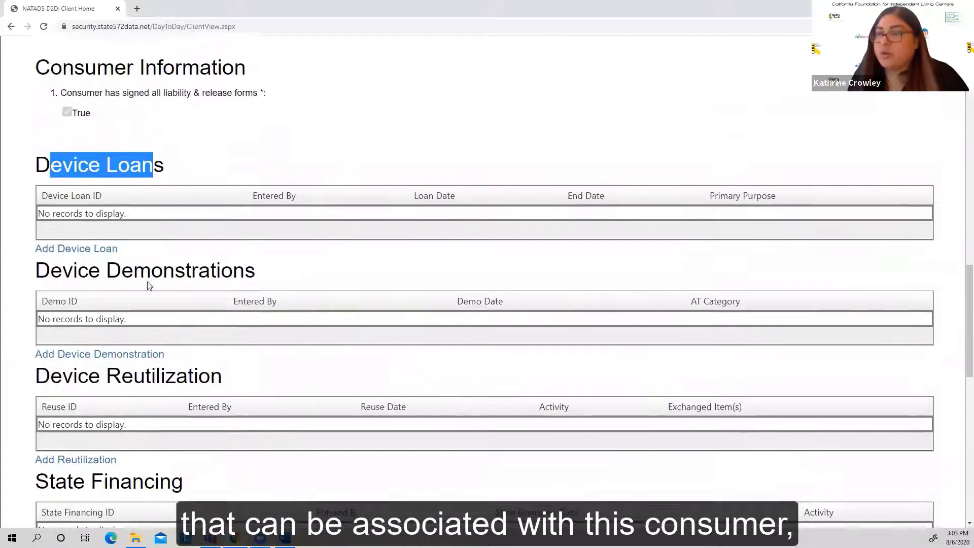
click(39, 119)
drag(40, 120, 141, 120)
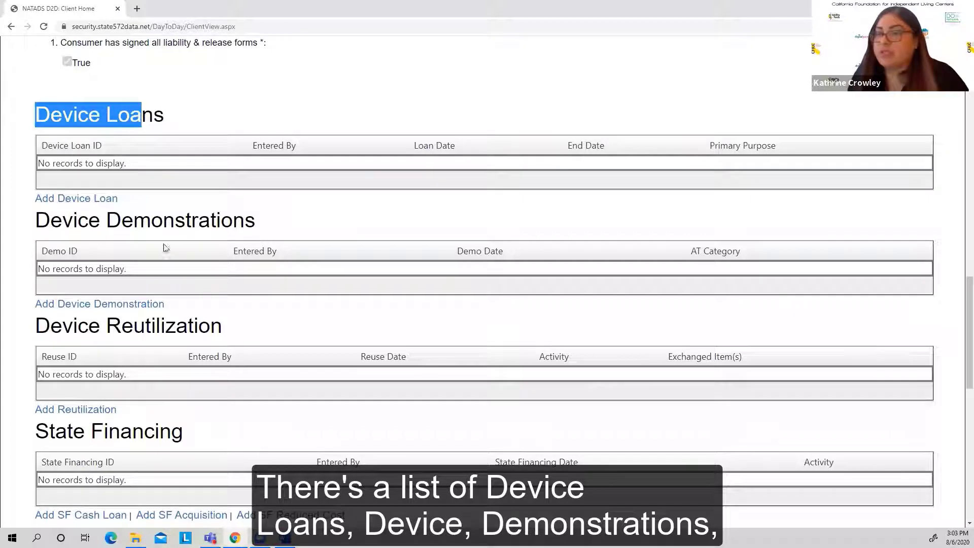
drag(48, 220, 198, 220)
drag(37, 326, 198, 332)
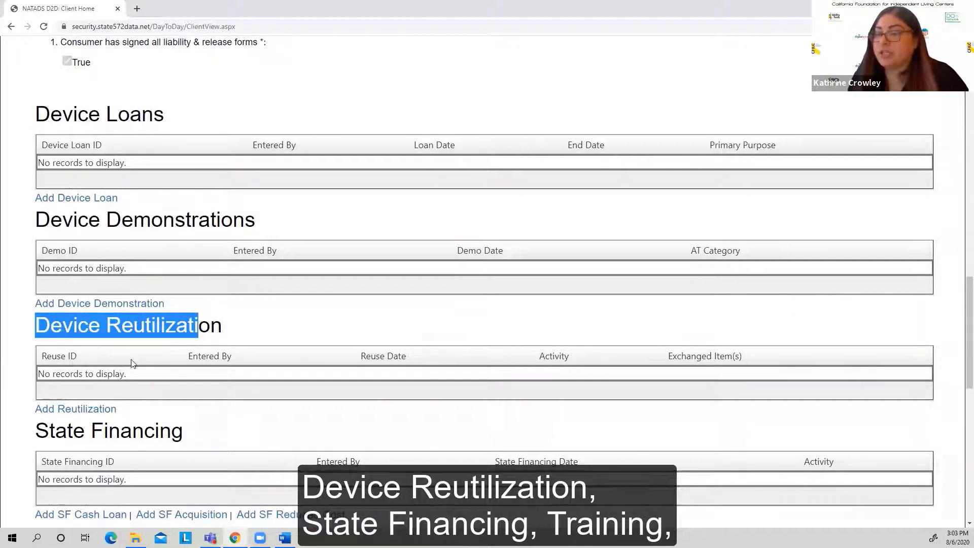
Step: Examine the client record's State Financing, Training, Information And Assistance and Technical Assistance sections, and recheck the liability & release forms entry
scroll(101, 314, down, 3)
scroll(56, 292, down, 3)
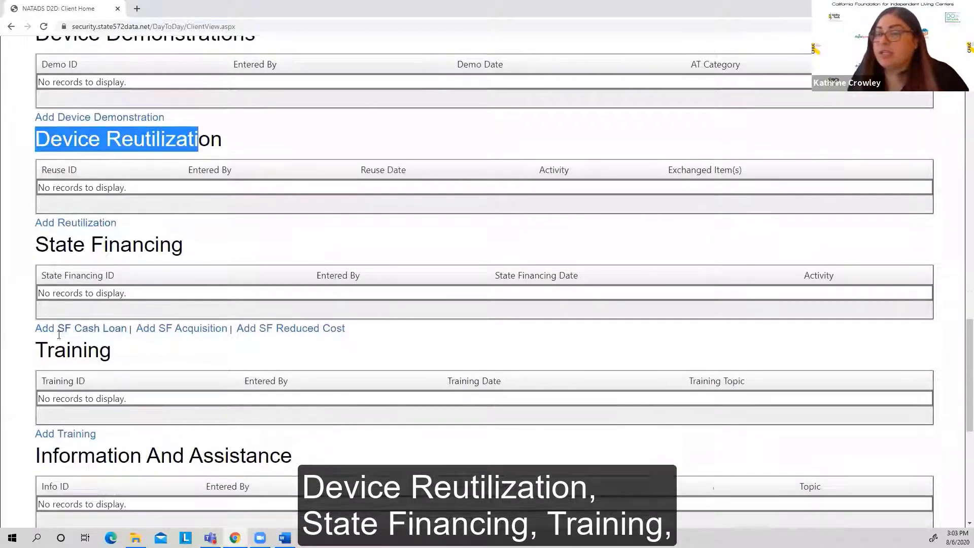
scroll(59, 348, down, 2)
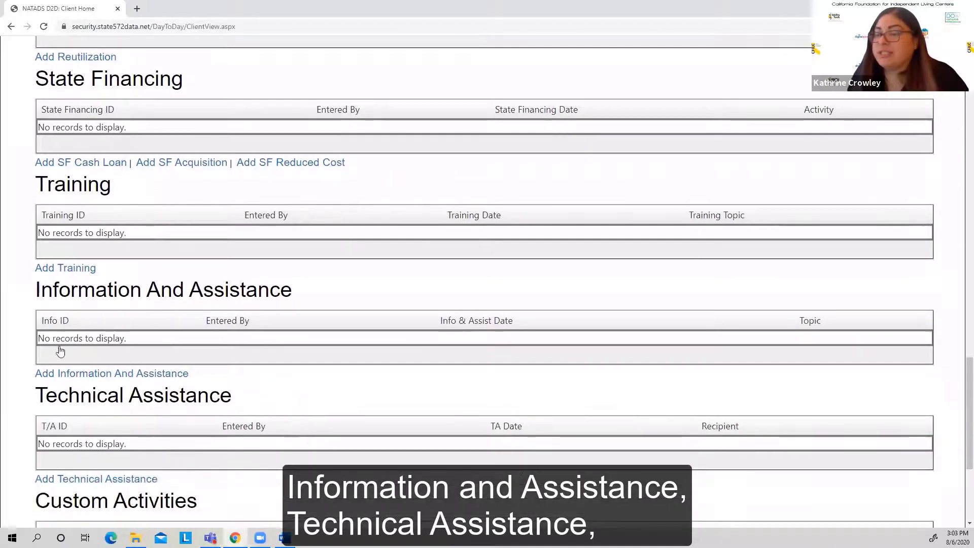
scroll(148, 368, down, 2)
scroll(147, 365, up, 10)
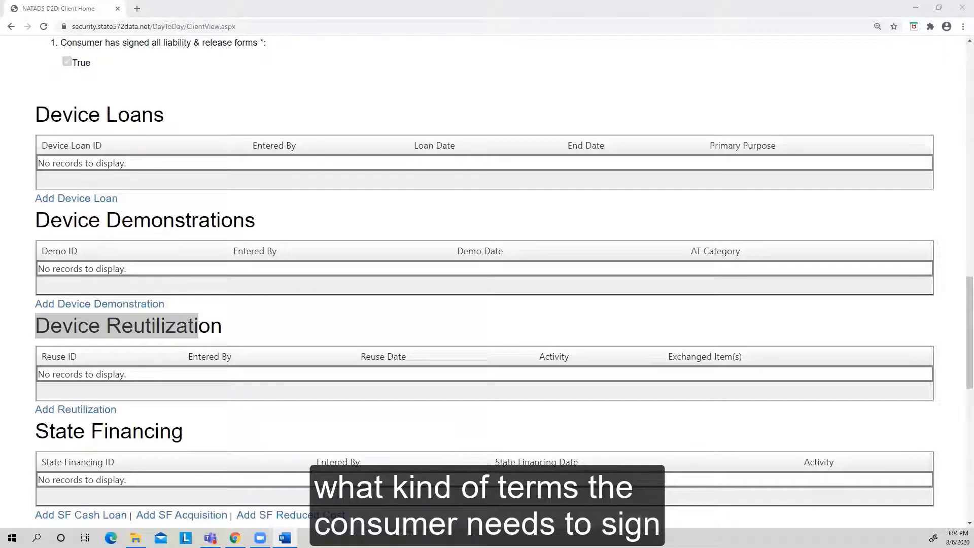
click(343, 228)
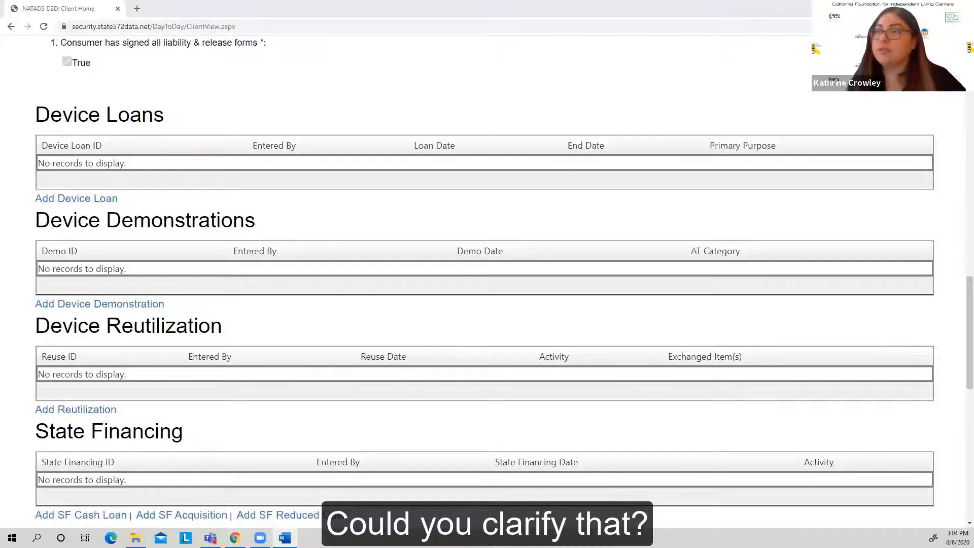
scroll(340, 228, up, 3)
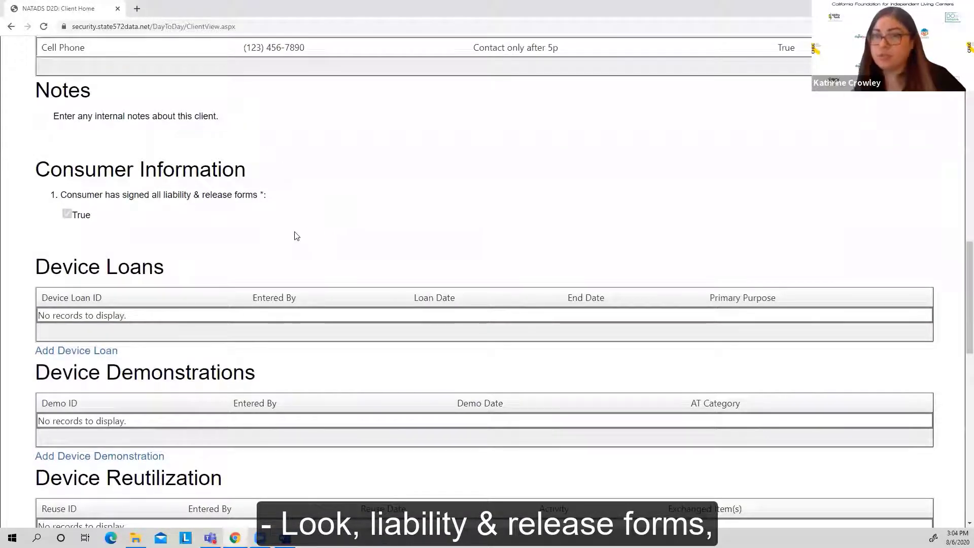
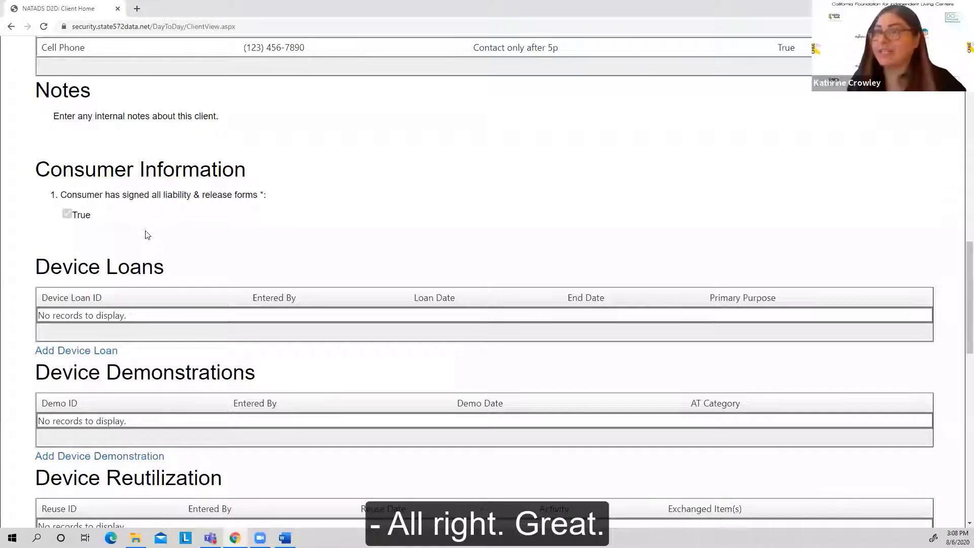
Step: Open the client record for editing and review its client information, address and contact information fields
scroll(146, 234, up, 10)
scroll(163, 214, up, 3)
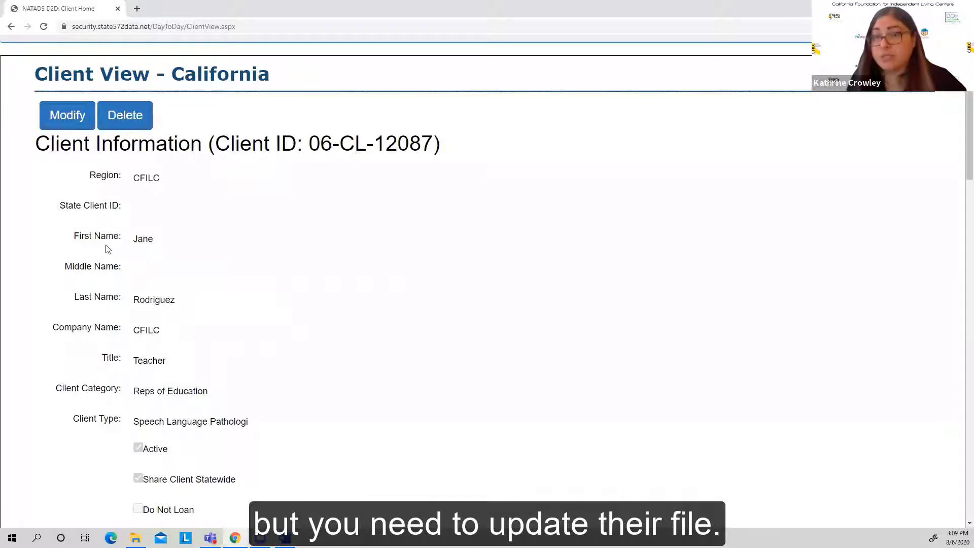
click(66, 122)
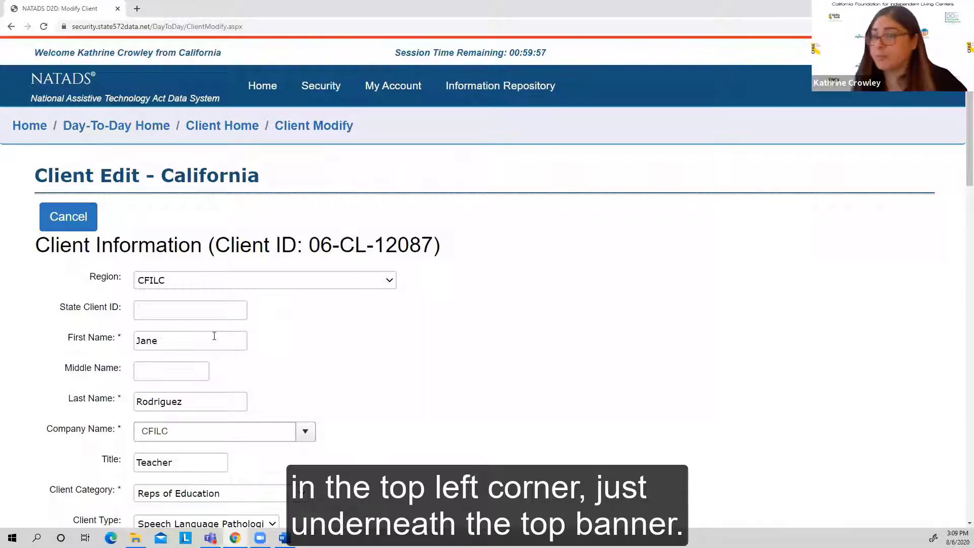
scroll(205, 300, down, 6)
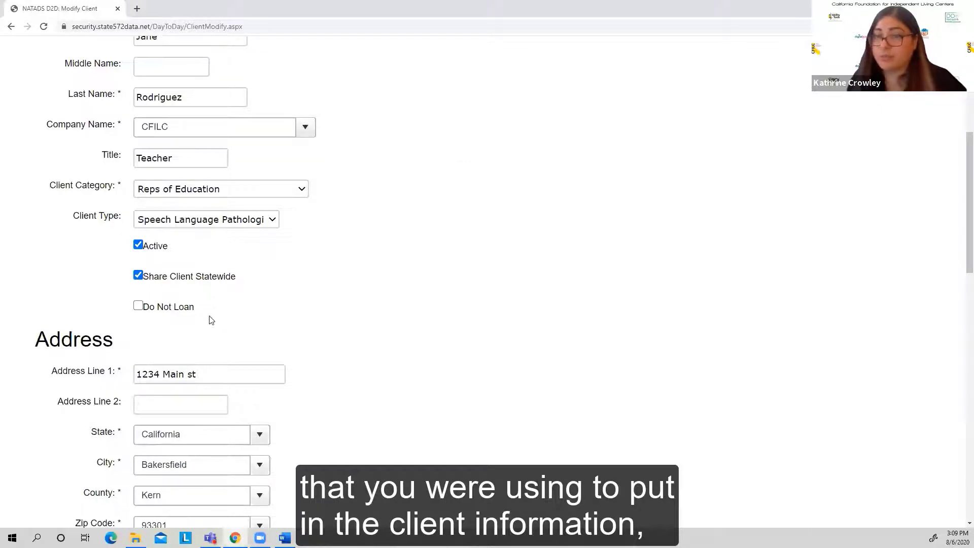
scroll(218, 329, down, 1)
scroll(218, 325, down, 3)
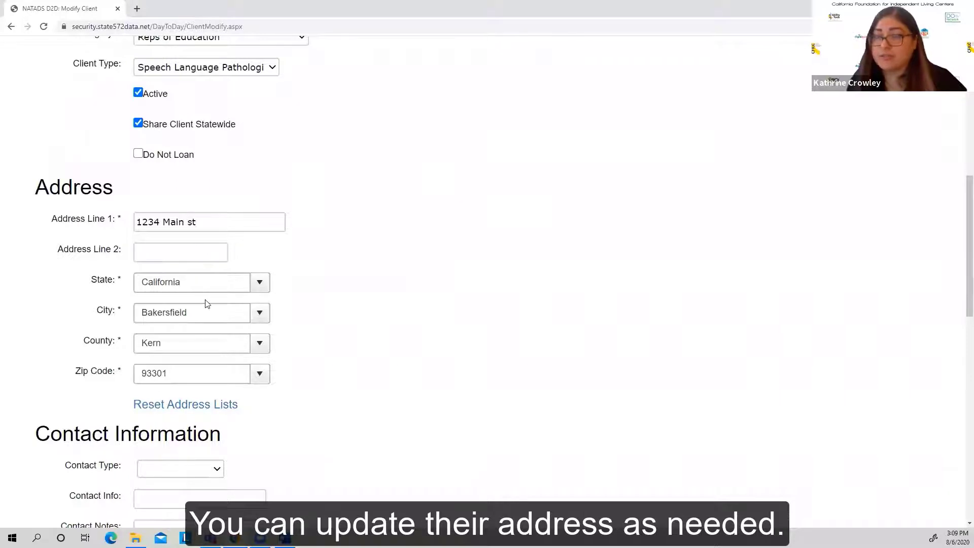
scroll(205, 295, up, 1)
scroll(204, 296, down, 5)
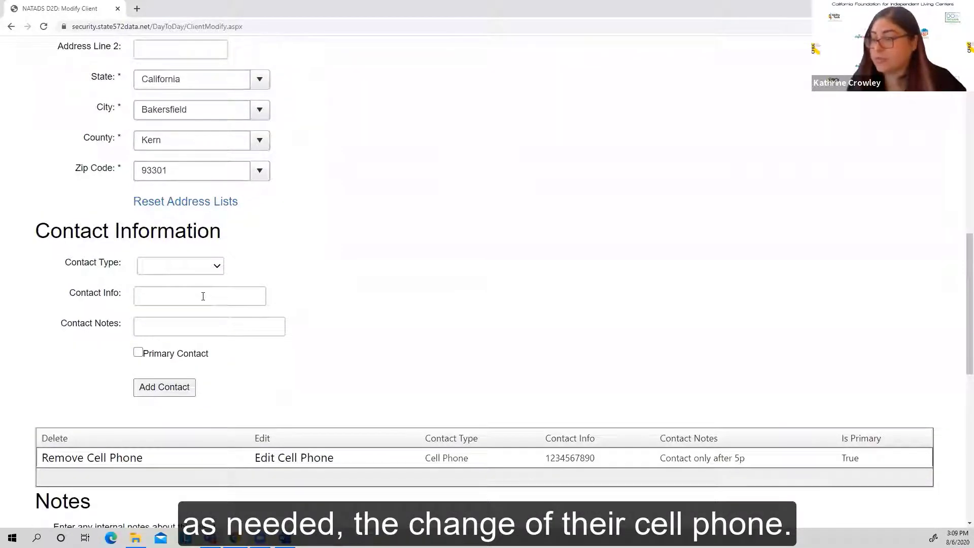
scroll(203, 296, down, 5)
scroll(203, 296, up, 2)
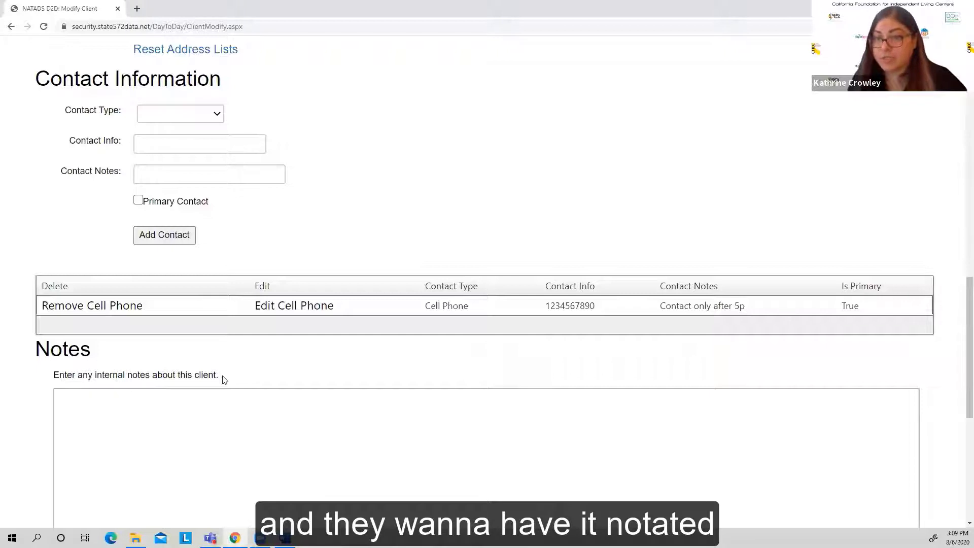
Step: Check the Notes section and the client information on the edit form, and save the client record
click(214, 430)
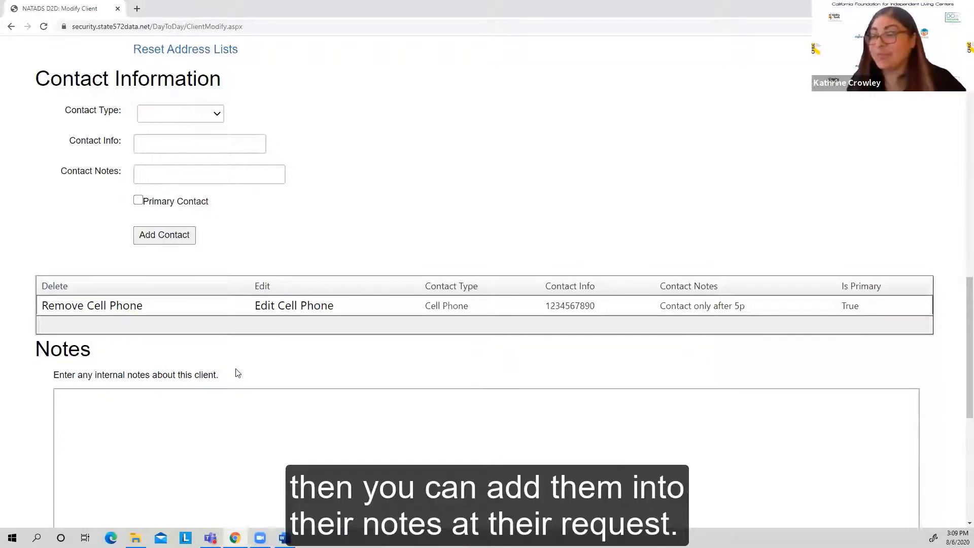
scroll(192, 264, up, 12)
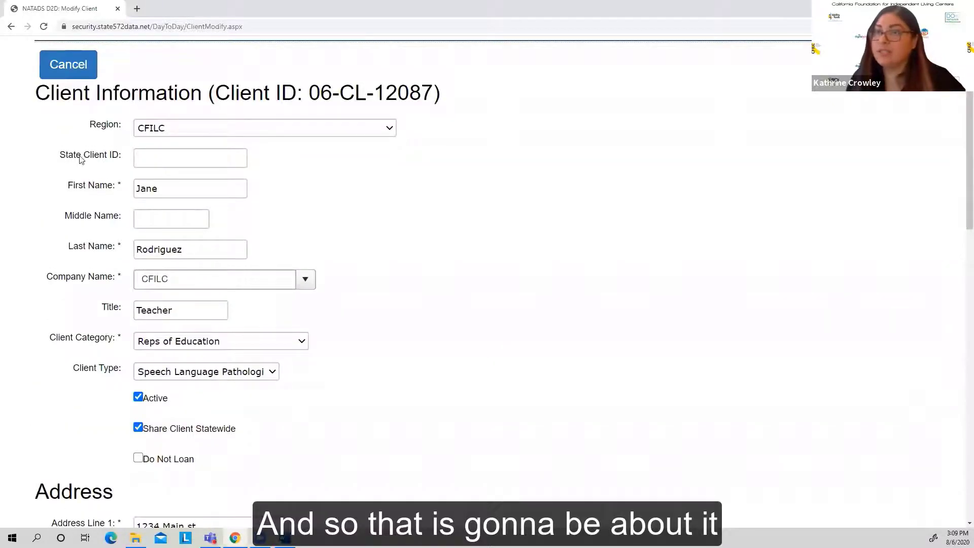
scroll(69, 173, up, 3)
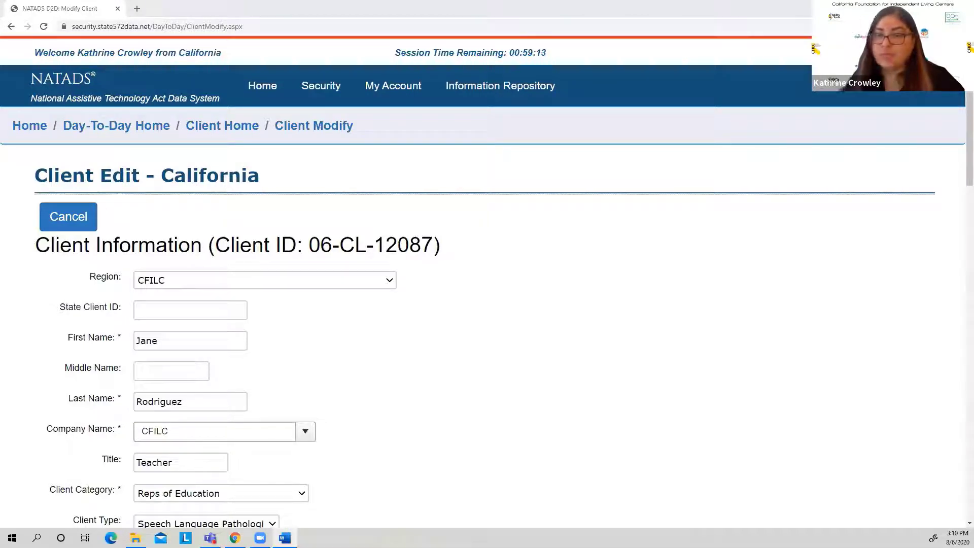
scroll(304, 316, down, 15)
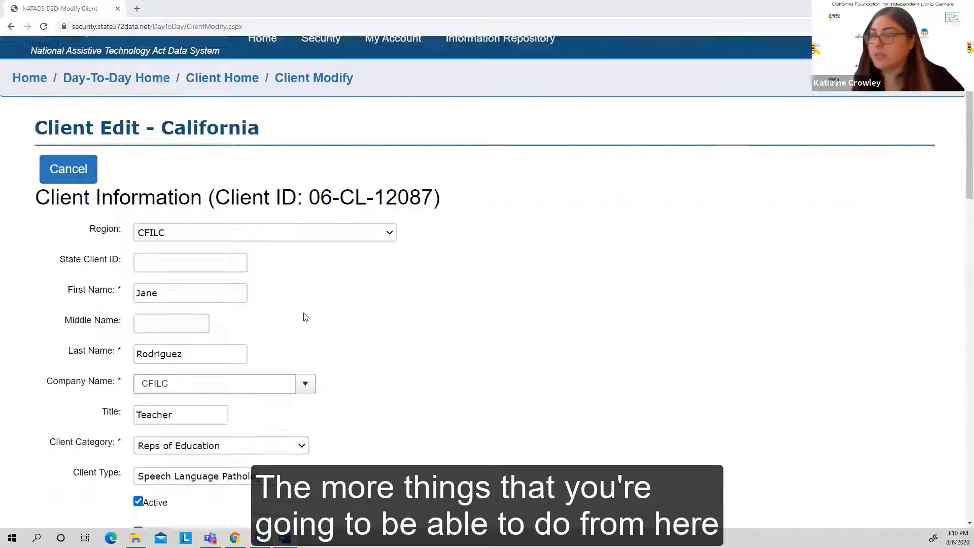
scroll(306, 318, down, 6)
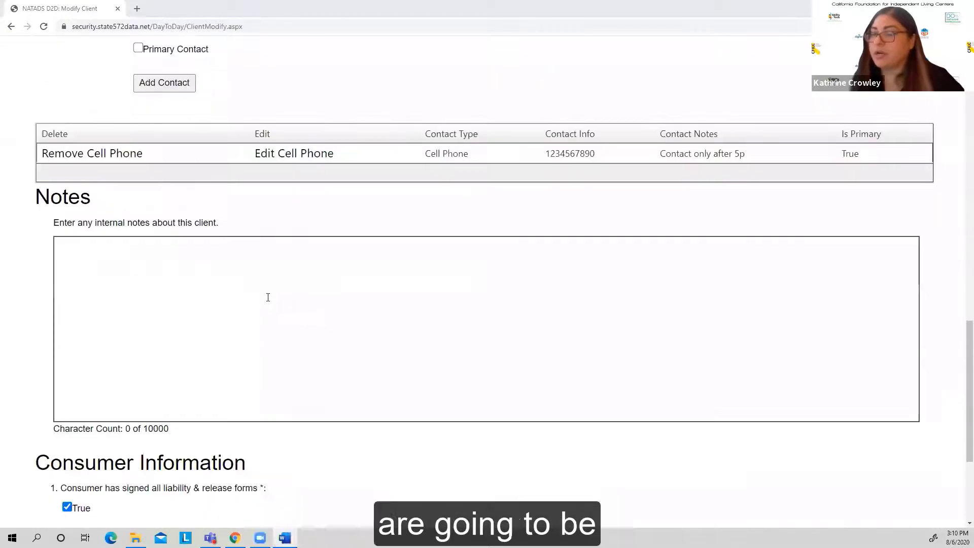
click(57, 390)
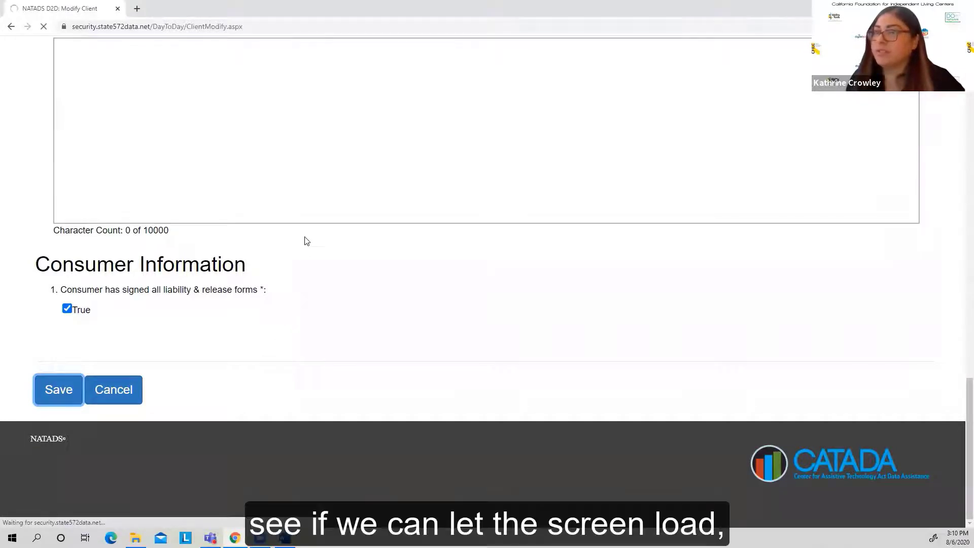
Step: Review the saved client record's address, contact and consumer information, and its Device Loans and Device Demonstrations sections
scroll(243, 313, down, 5)
scroll(243, 313, down, 12)
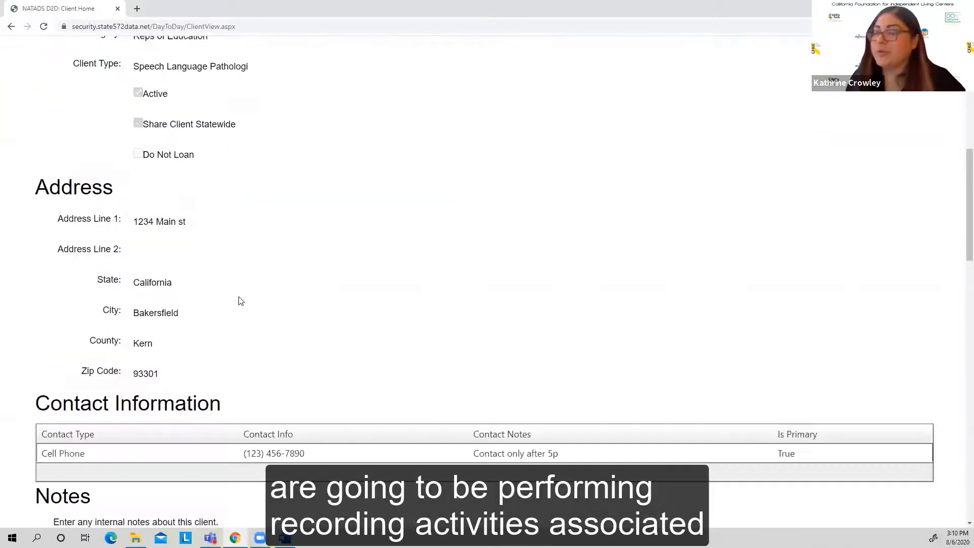
scroll(240, 303, down, 1)
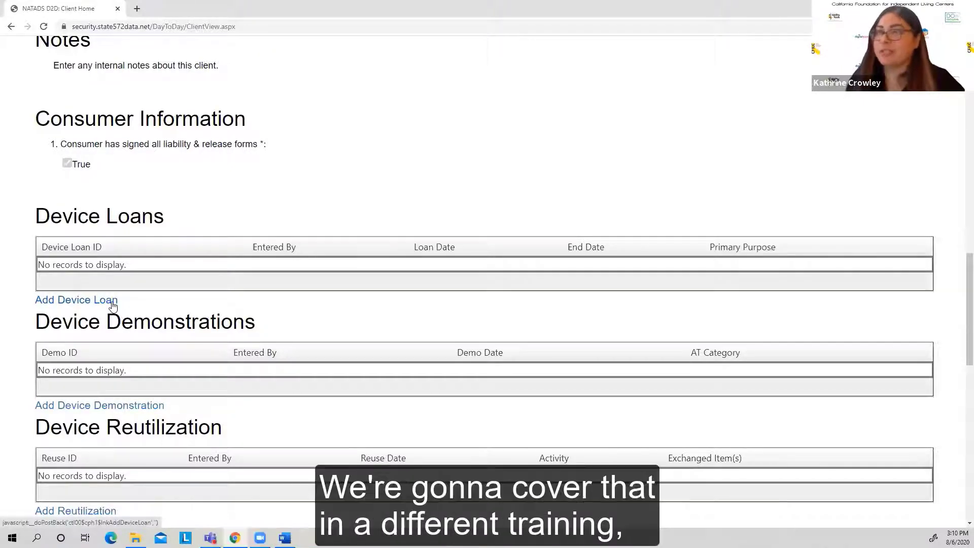
scroll(167, 325, up, 2)
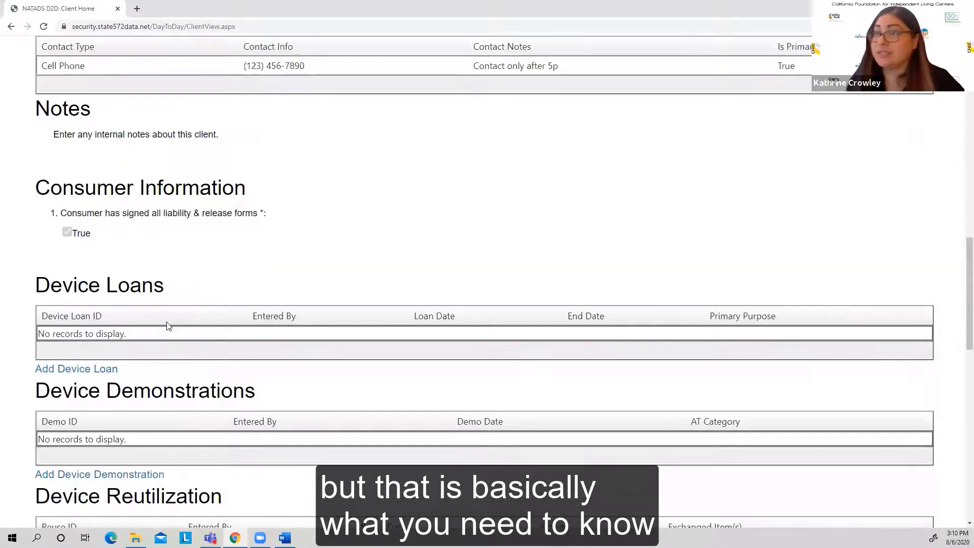
scroll(168, 325, up, 1)
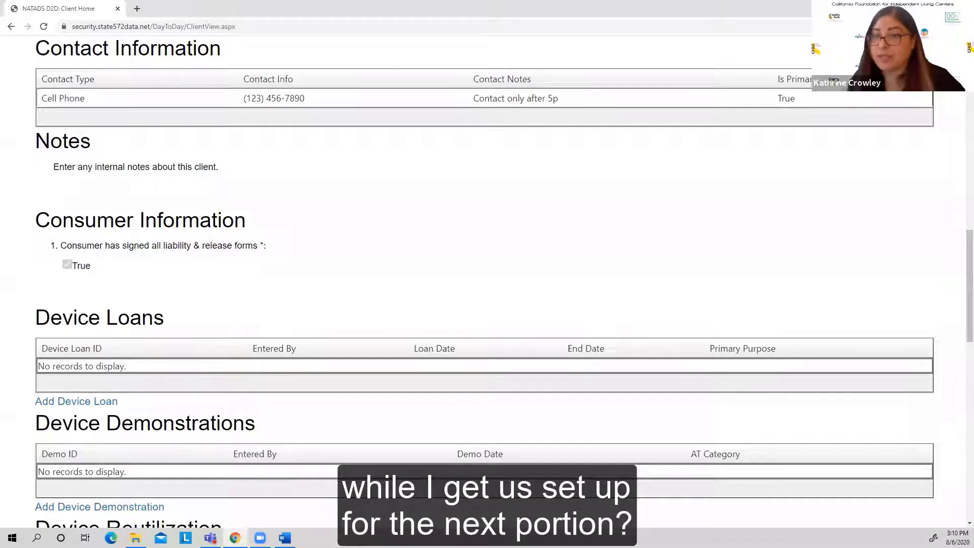
scroll(202, 372, up, 2)
scroll(202, 347, up, 12)
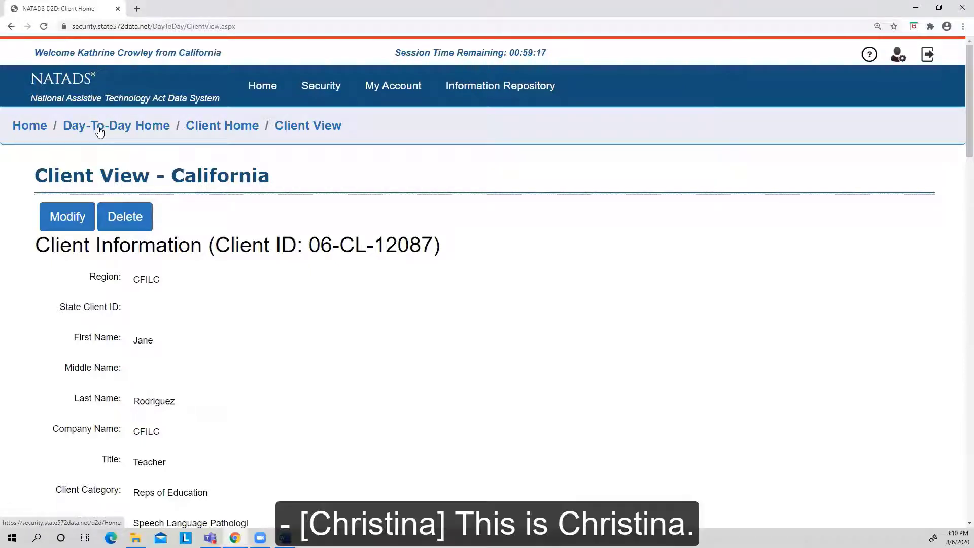
Step: Return to the Day-To-Day home page, log out of NATADS, and log back in with the prefilled account credentials
click(99, 131)
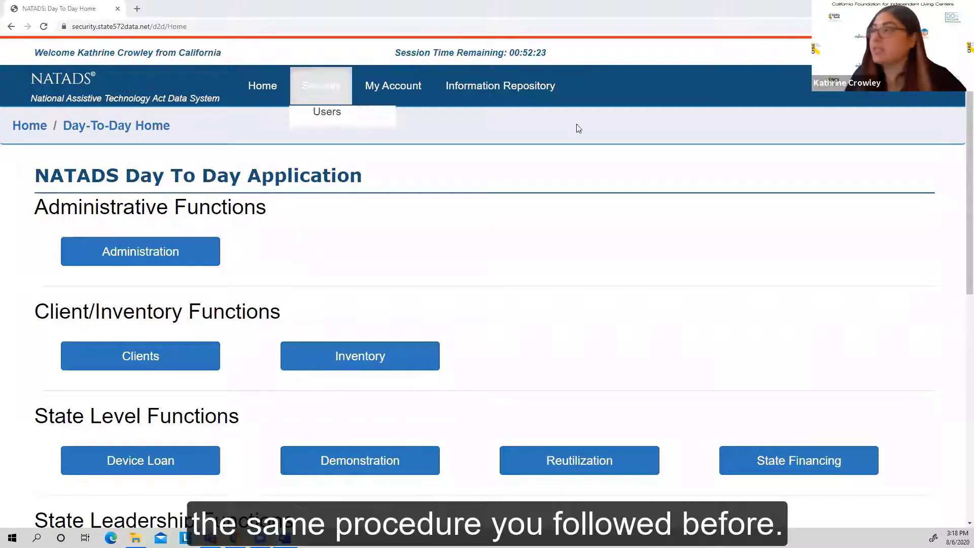
click(908, 85)
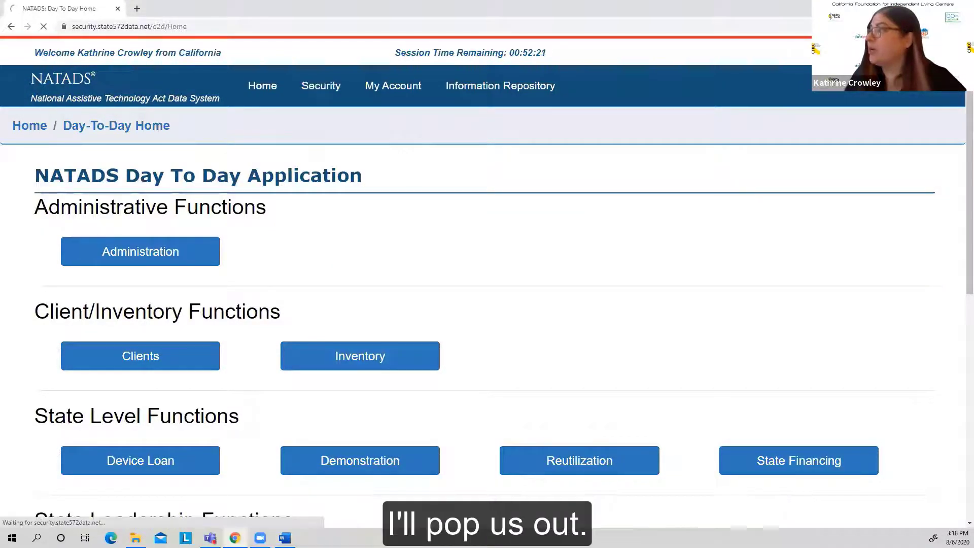
scroll(550, 333, down, 2)
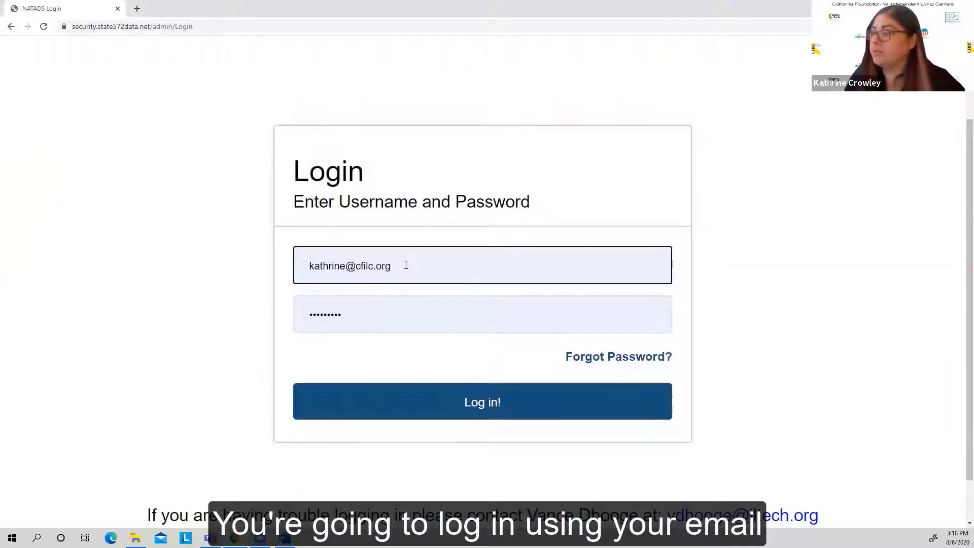
click(482, 412)
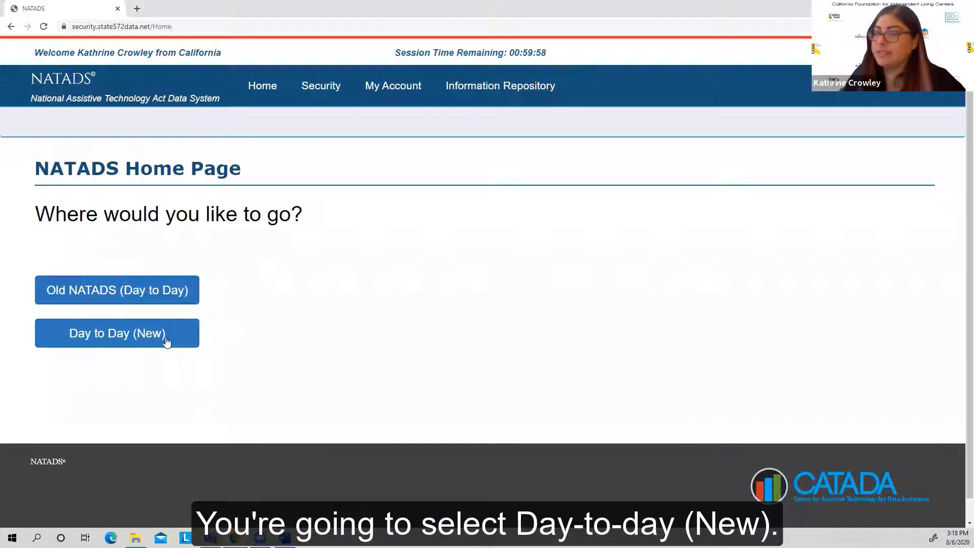
Step: Open the new Day to Day application's inventory functions and start adding an inventory item, checking the Region field
click(166, 340)
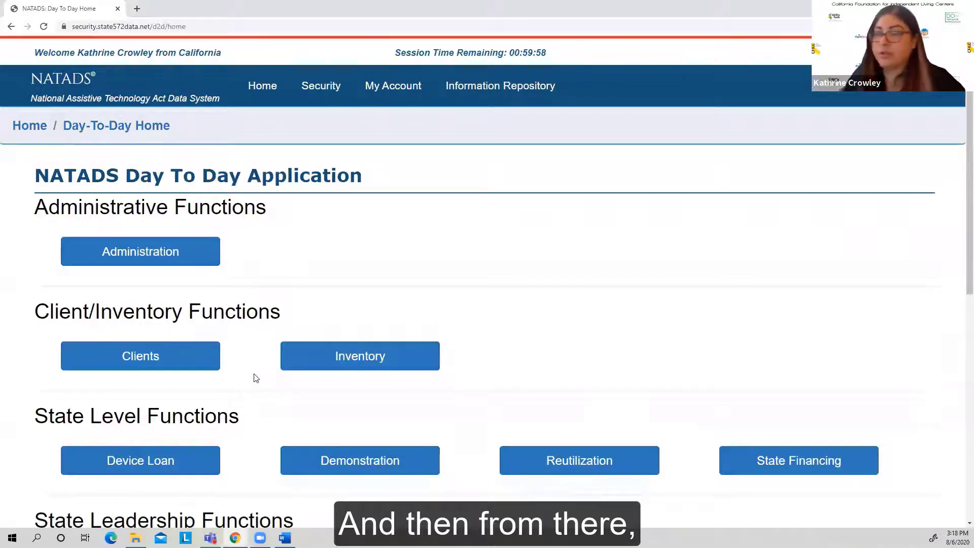
click(316, 359)
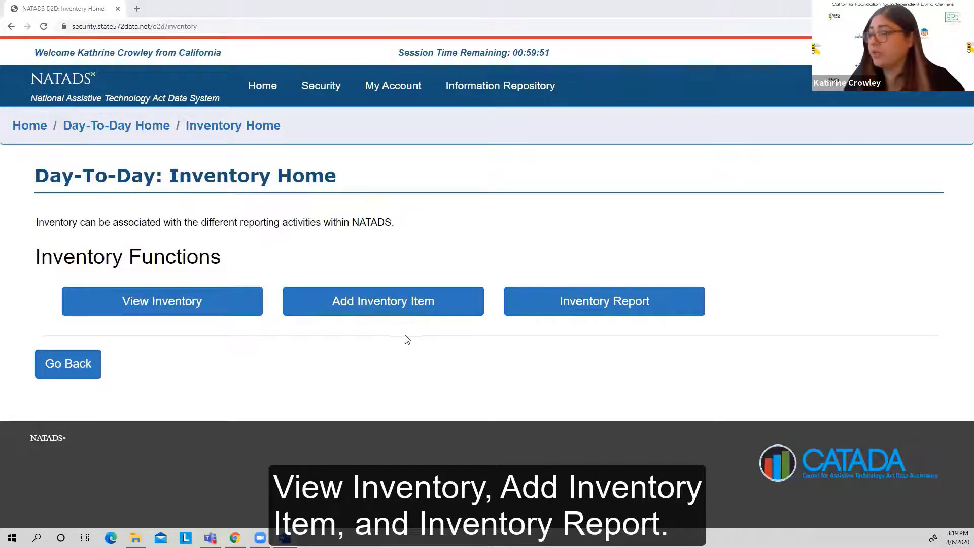
click(420, 303)
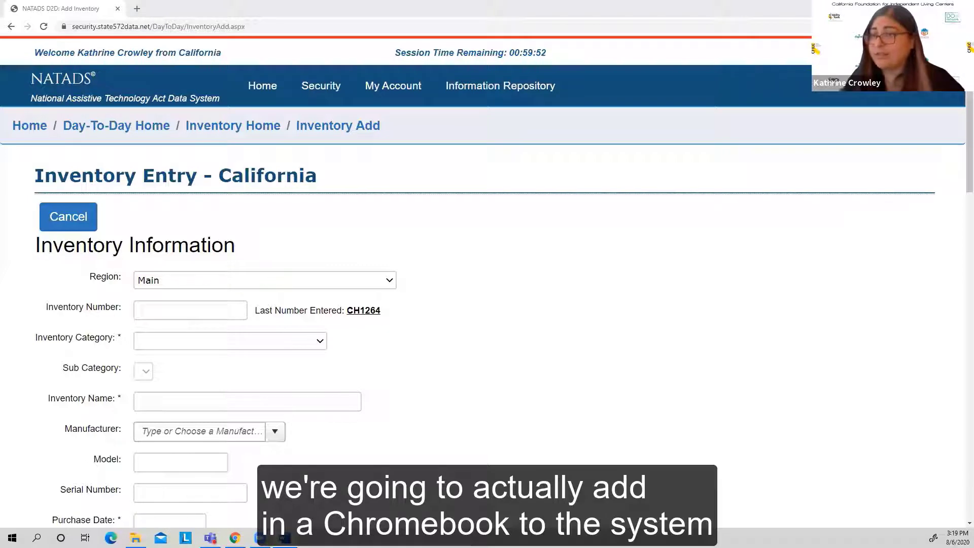
scroll(458, 351, down, 2)
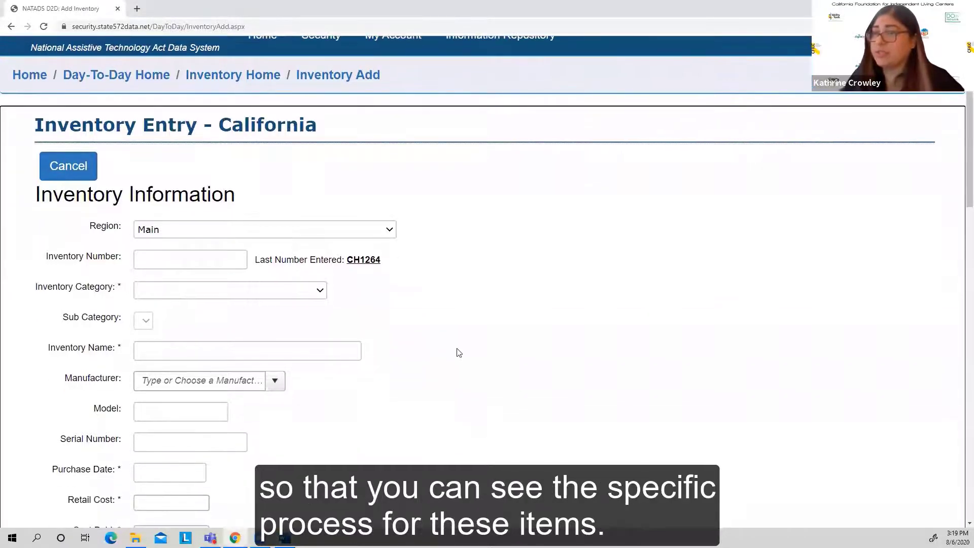
scroll(459, 352, down, 1)
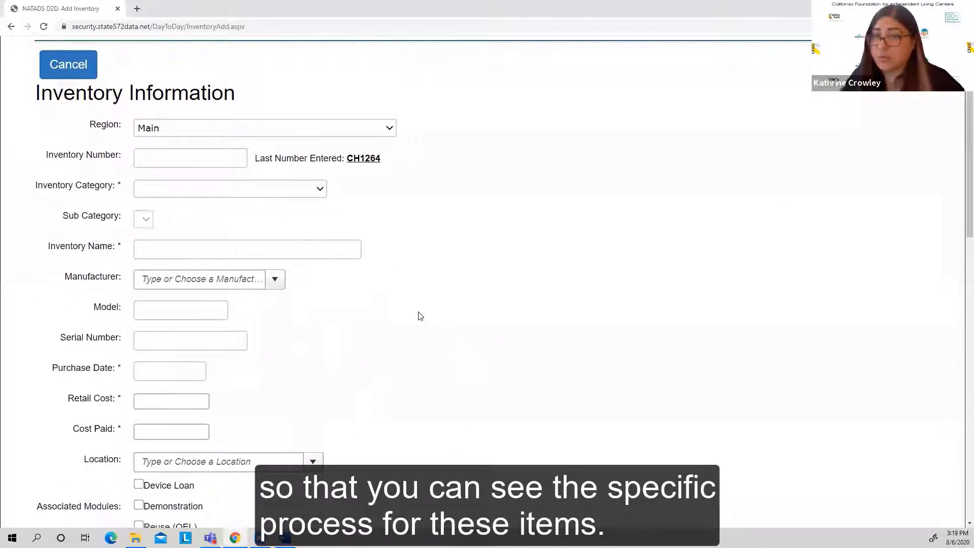
click(390, 129)
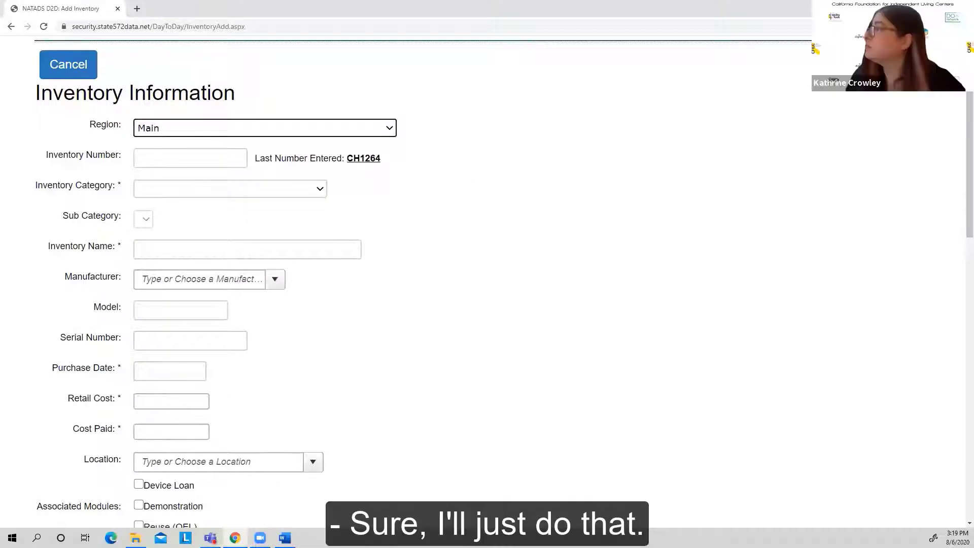
Step: Enlarge the browser's page zoom to 200% for the Inventory Entry form
click(963, 26)
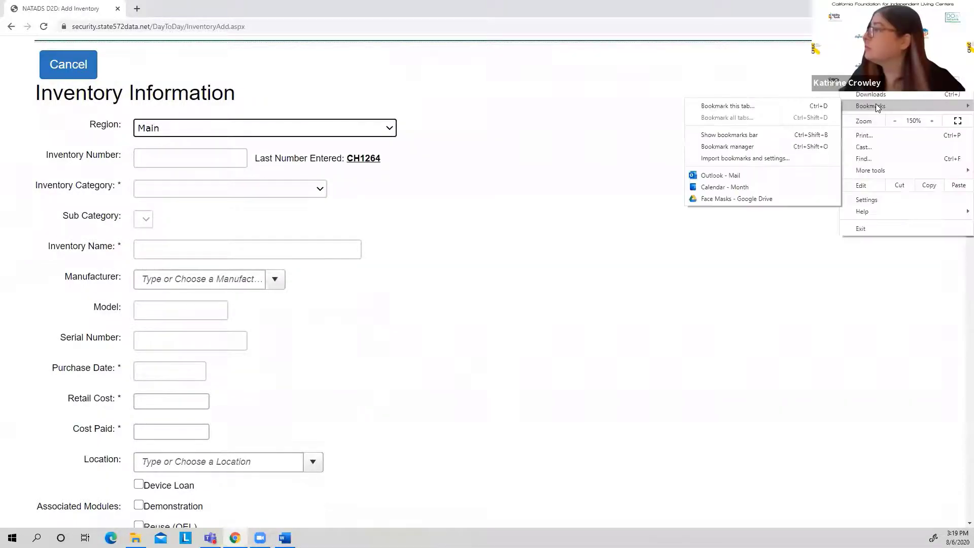
click(933, 120)
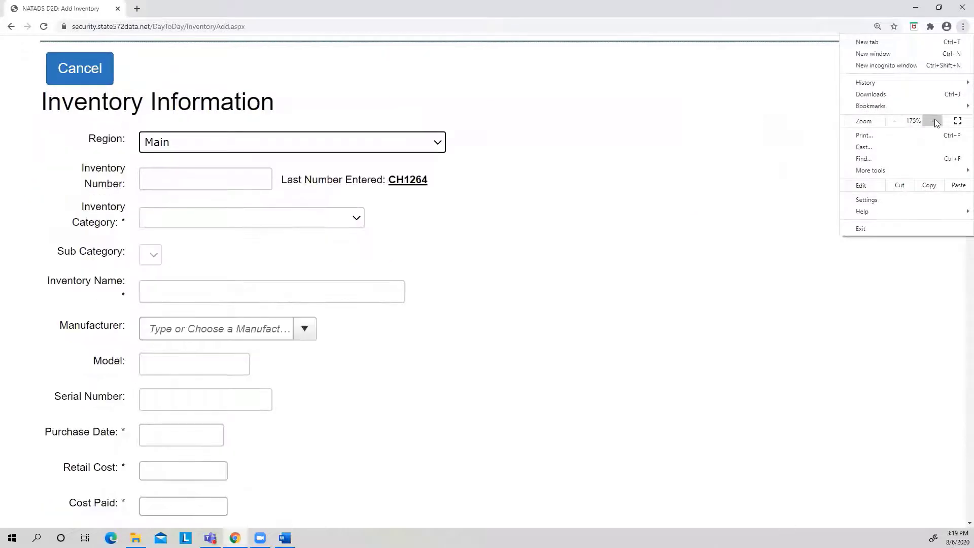
click(934, 121)
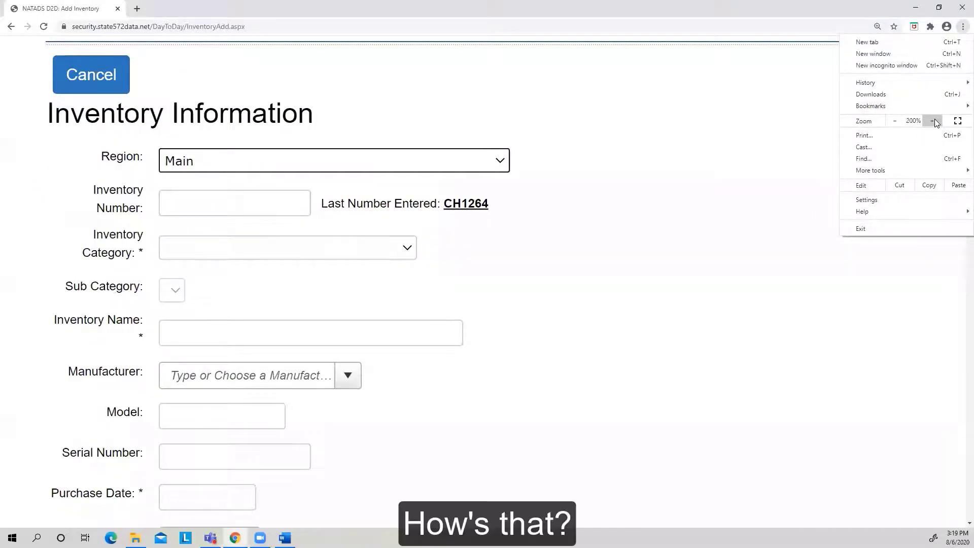
click(583, 305)
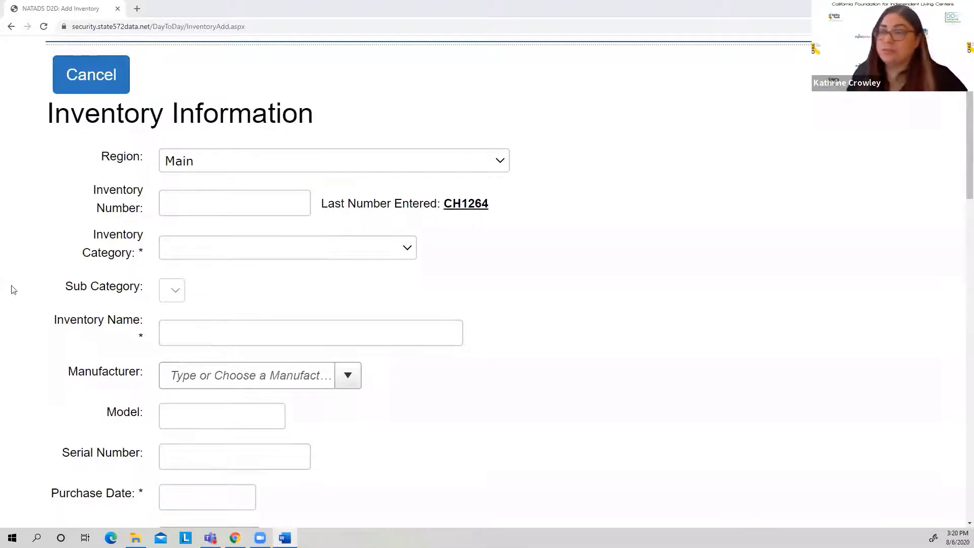
Step: Check the Inventory Number field without filling it in, and set the item's inventory category to Computers and Related
click(200, 201)
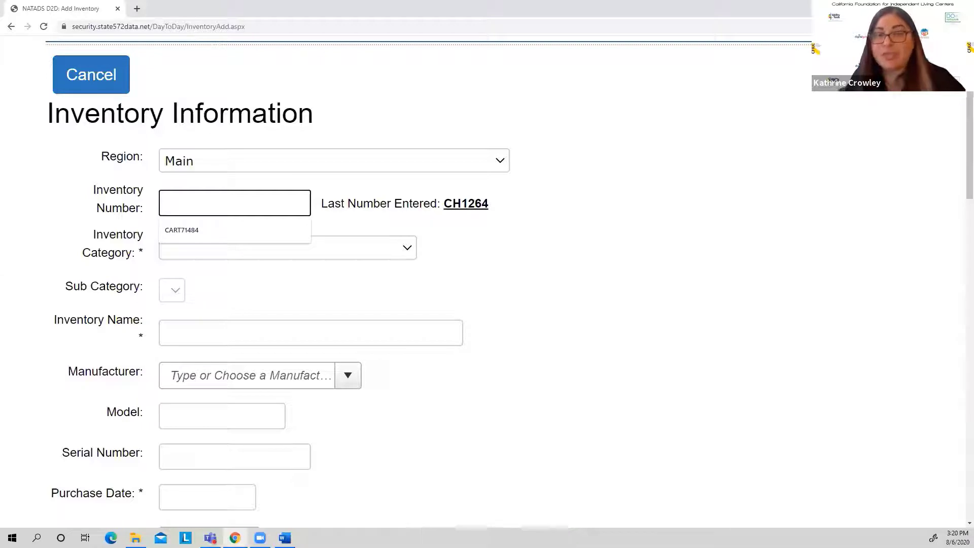
click(147, 184)
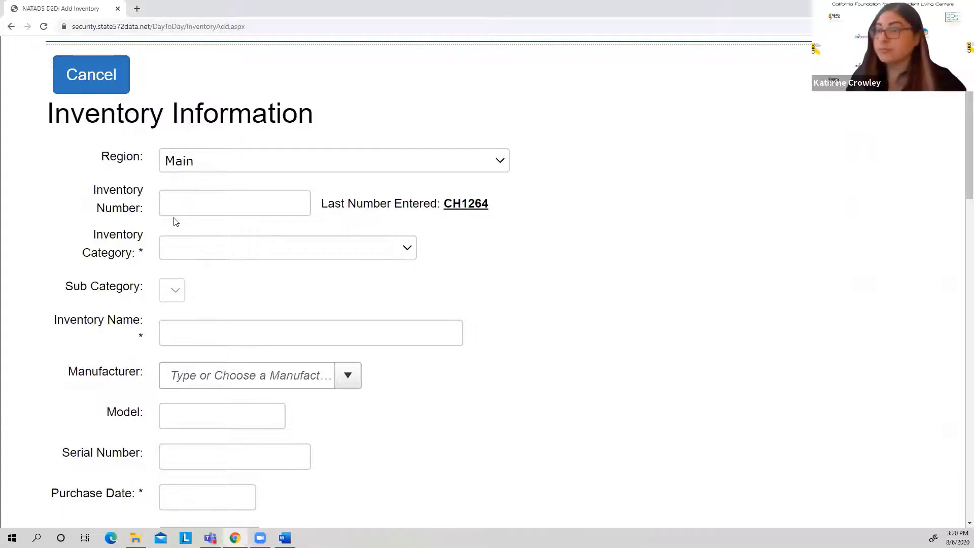
click(408, 248)
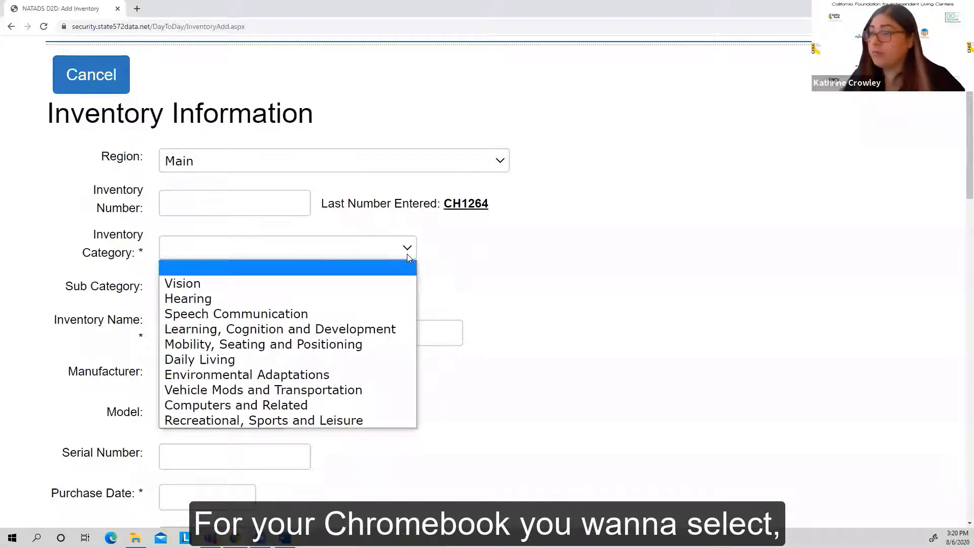
click(297, 405)
scroll(249, 342, up, 4)
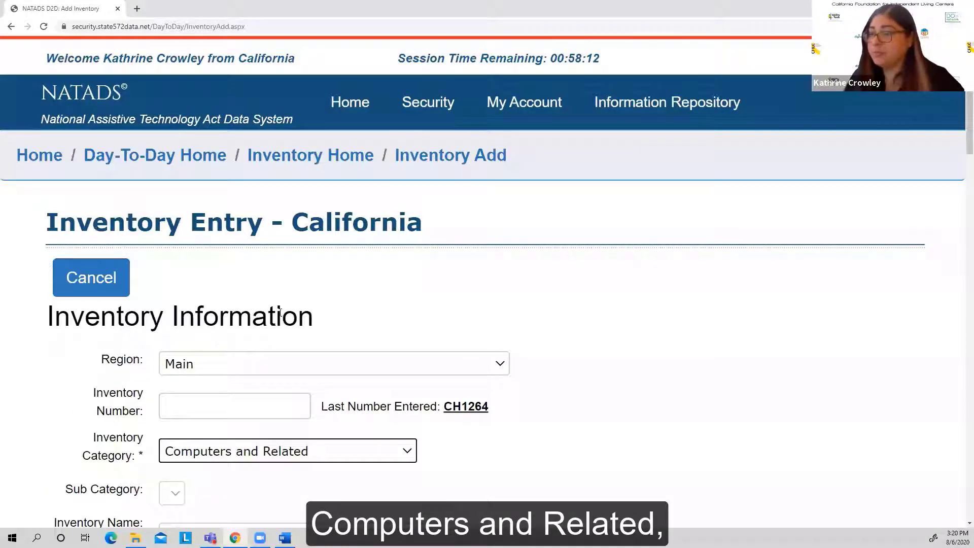
Step: Leave the item's sub category empty and paste Chromebook 4 as the inventory name
scroll(306, 309, down, 3)
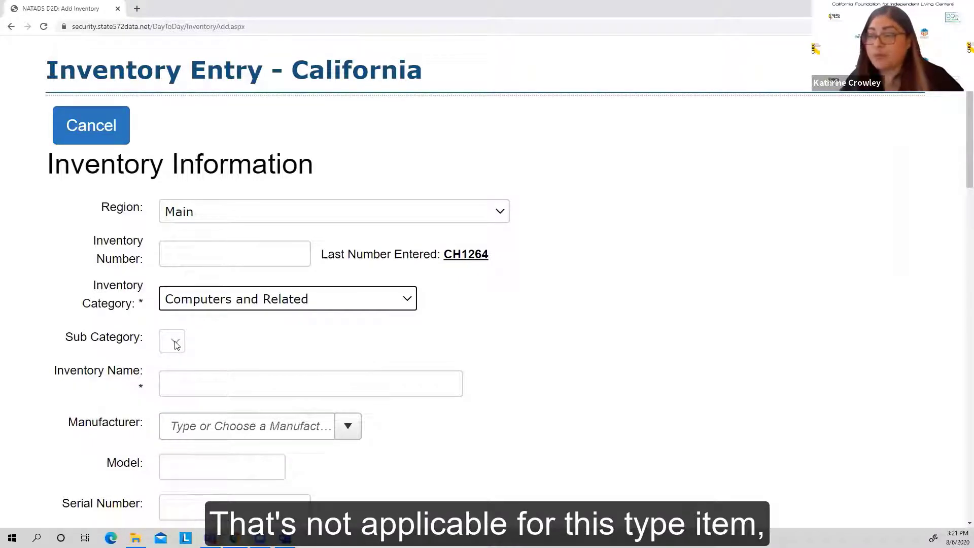
click(224, 349)
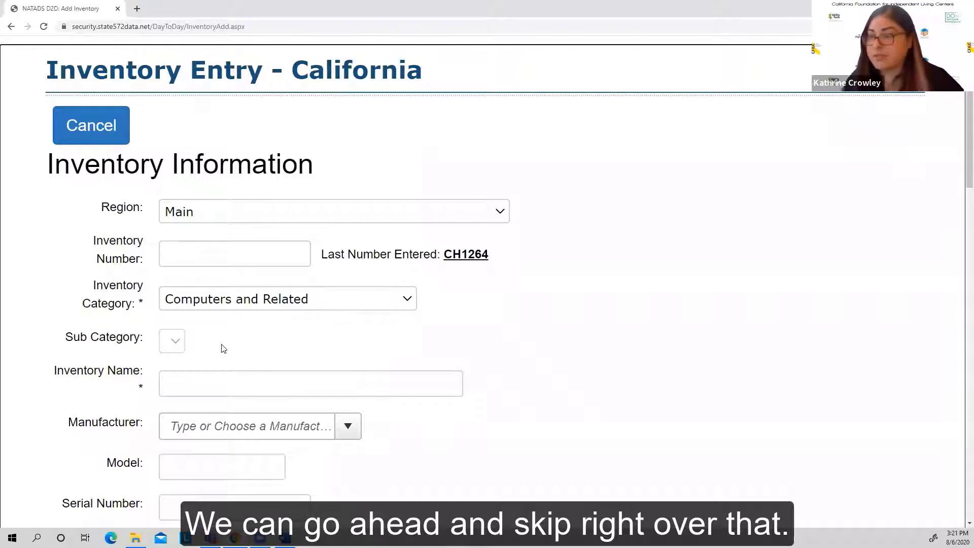
scroll(224, 349, down, 1)
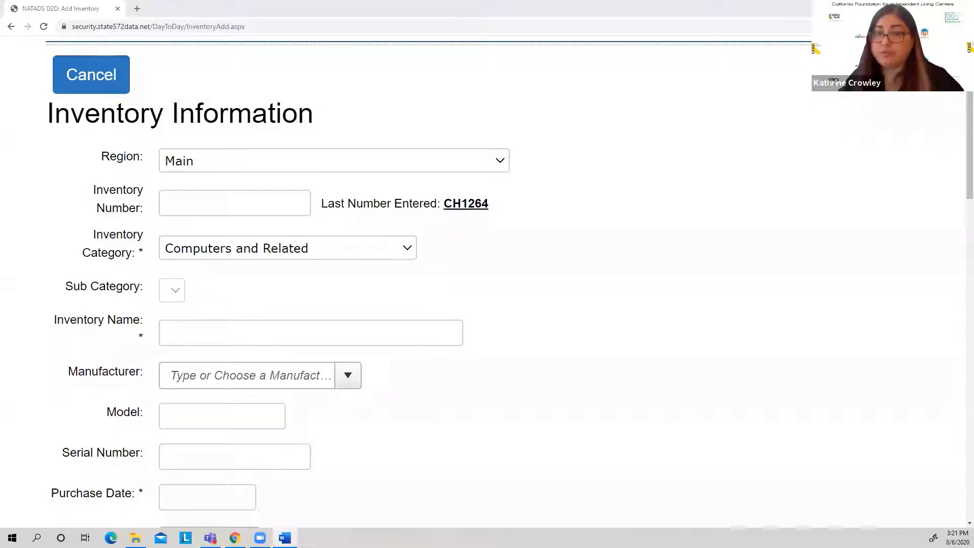
right_click(163, 337)
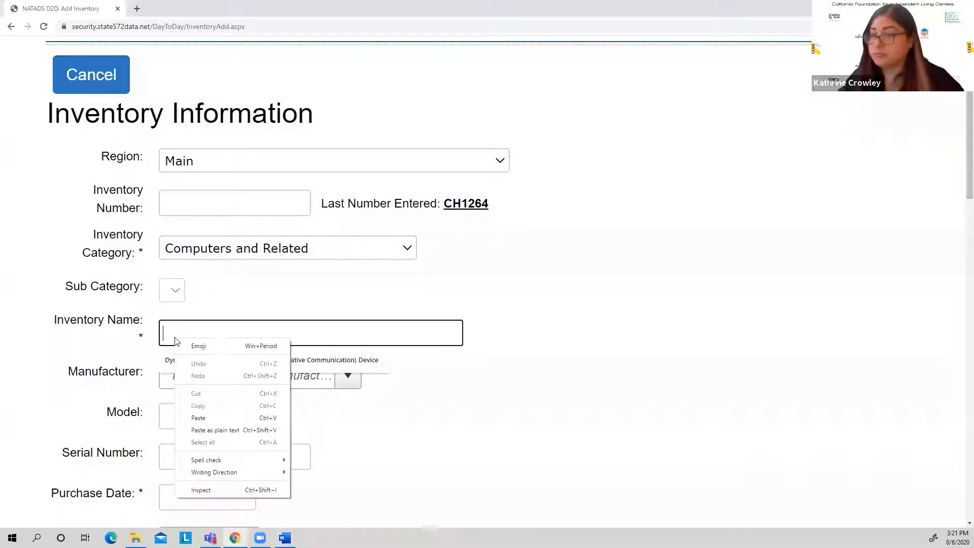
click(198, 412)
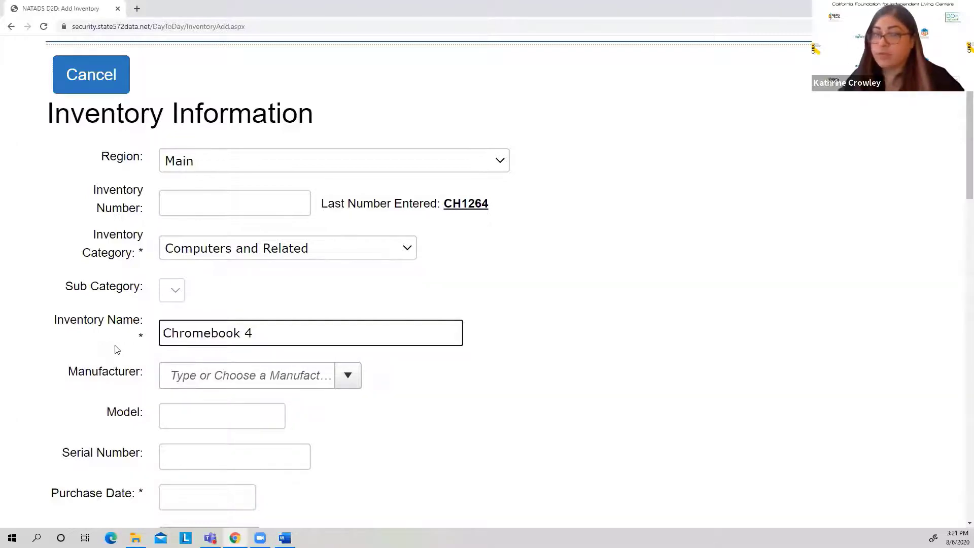
Step: Set the item's manufacturer to the existing Samsung entry
click(309, 376)
text(Sa)
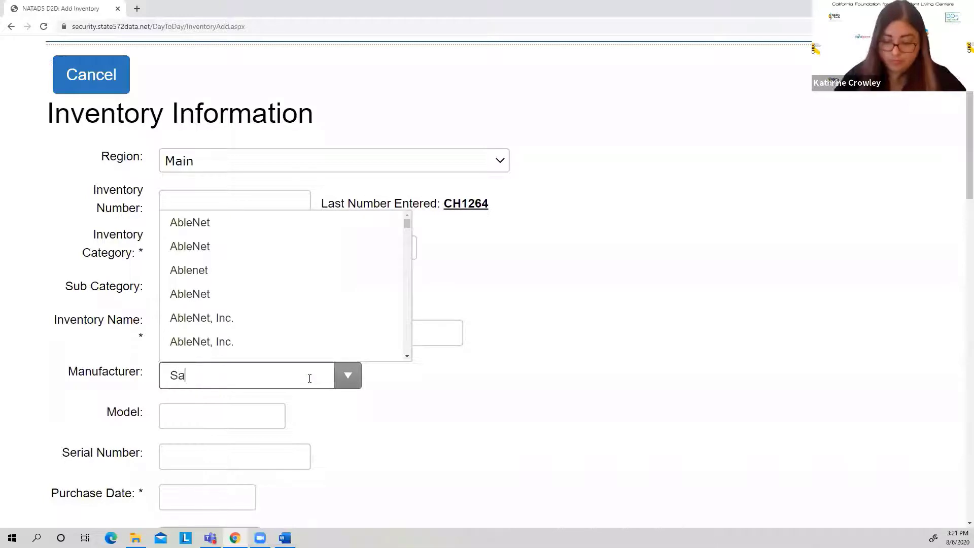
text(msung)
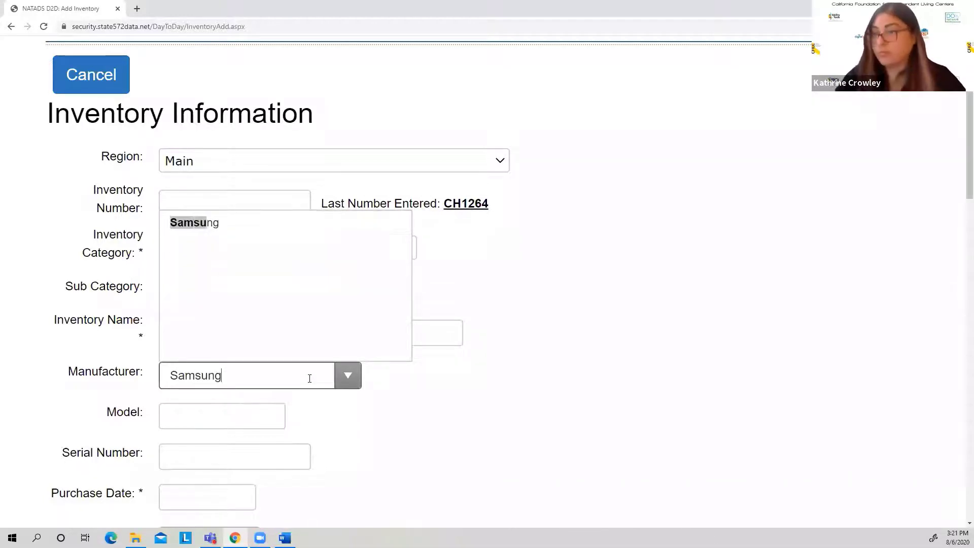
click(211, 225)
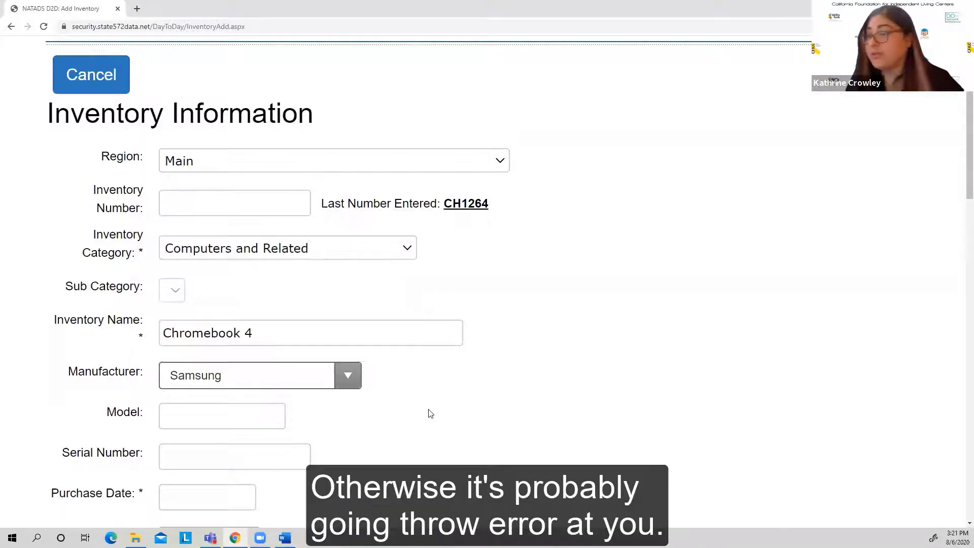
click(420, 397)
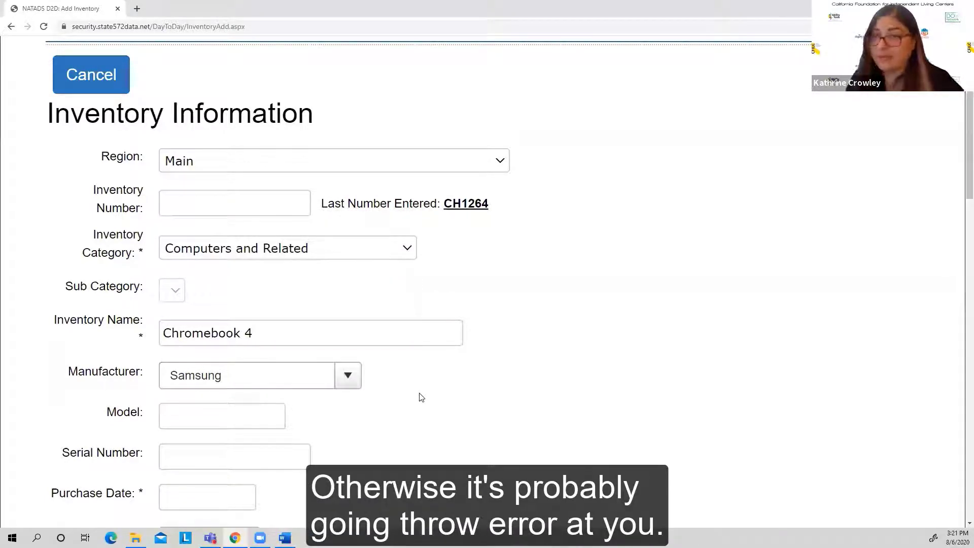
Step: Enter Chromebook 4 as the item's model and 123654987 as its serial number
scroll(419, 397, down, 3)
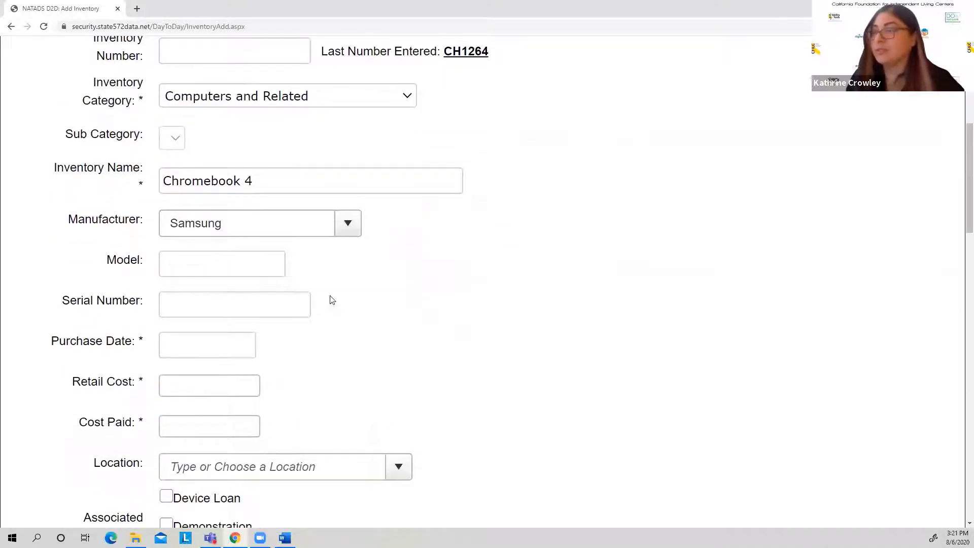
click(247, 263)
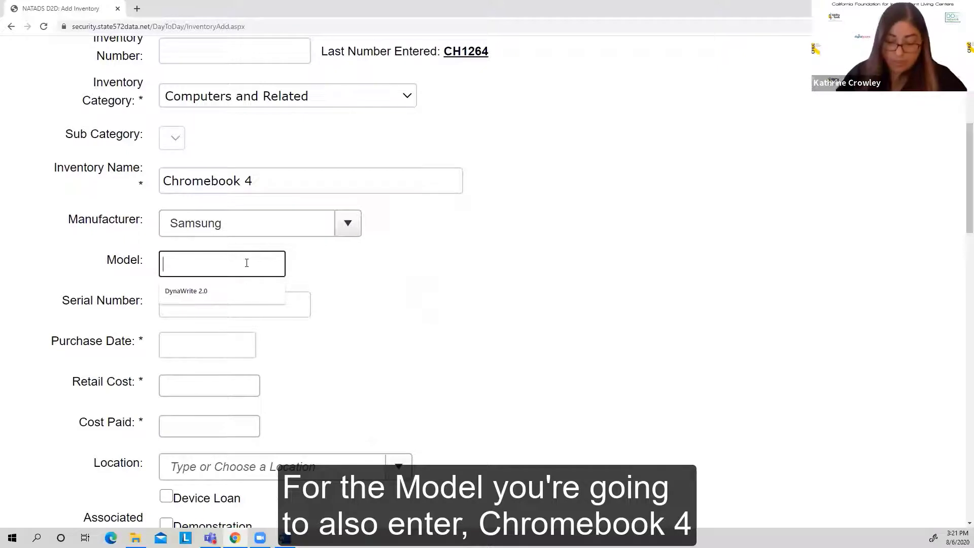
text(Chrome)
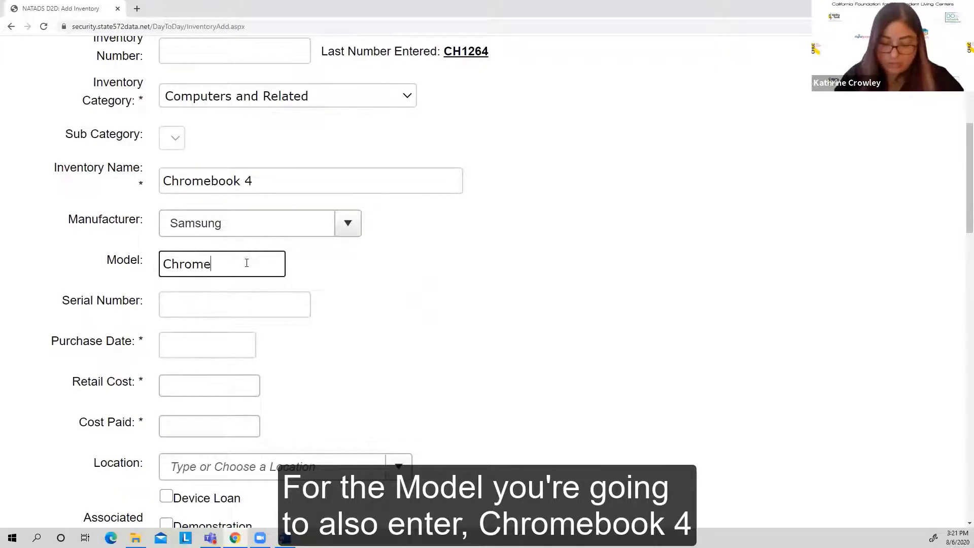
text(book 4)
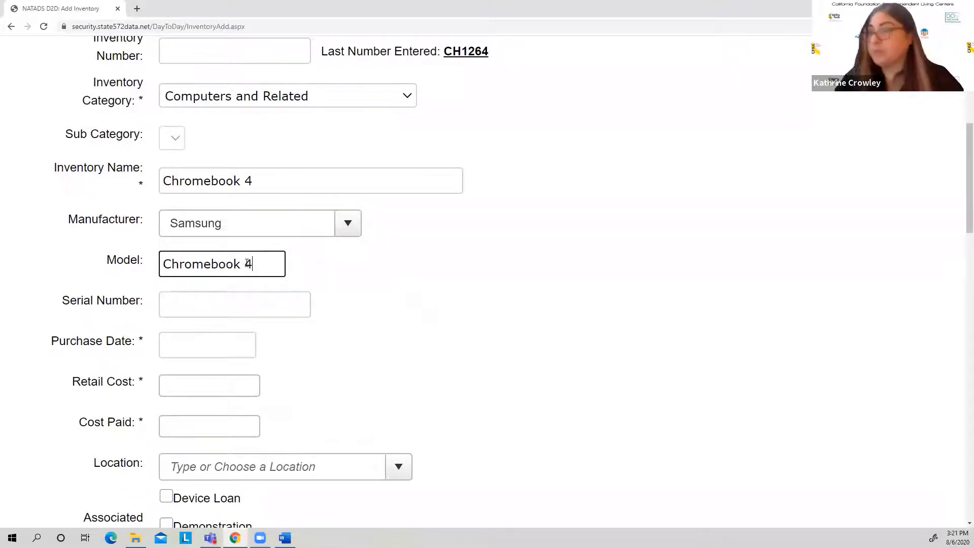
click(232, 300)
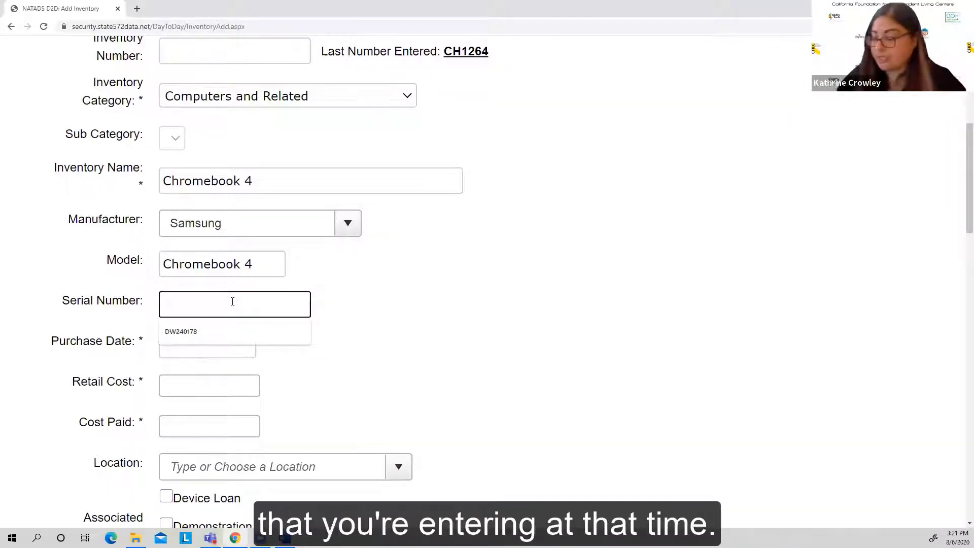
text(123)
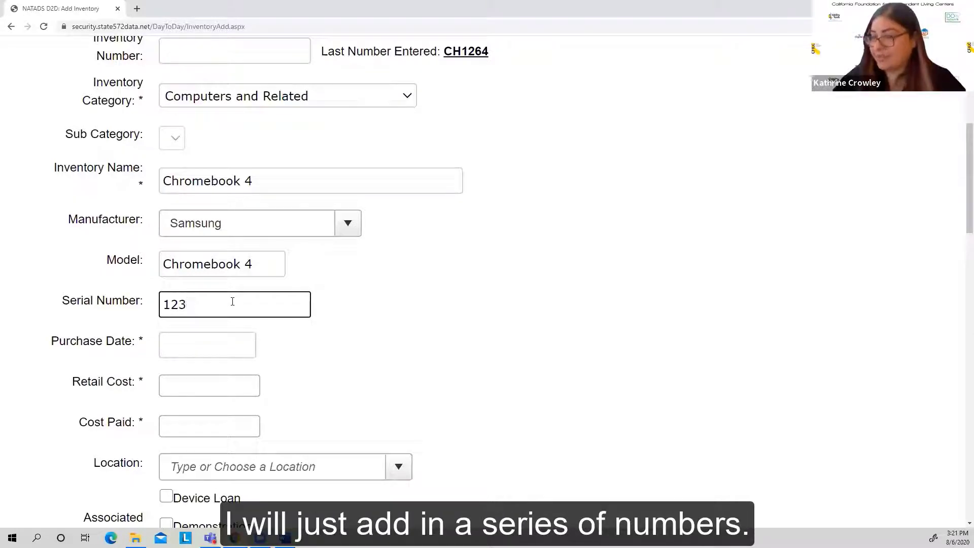
text(654987)
Step: Set the Chromebook's purchase date to 6/29/2020
click(211, 343)
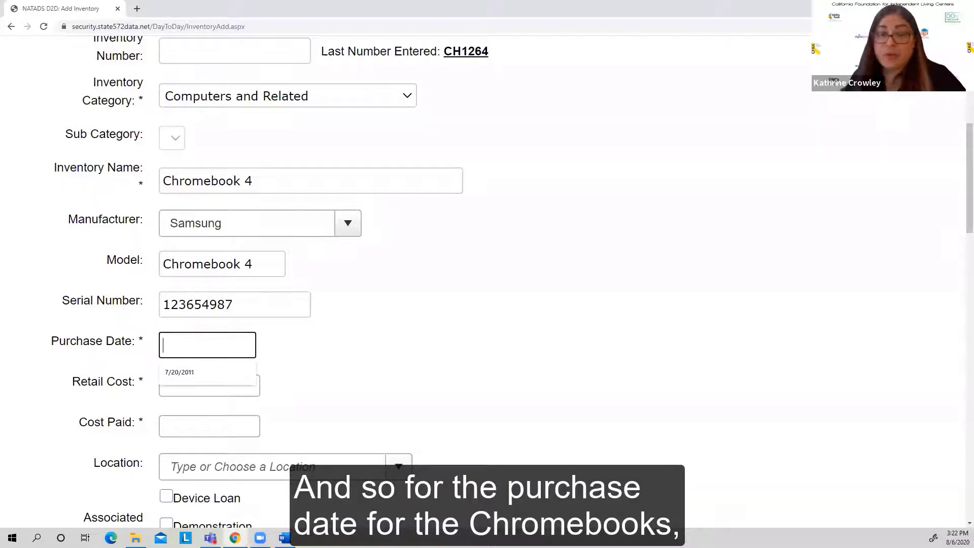
key(alt+Tab)
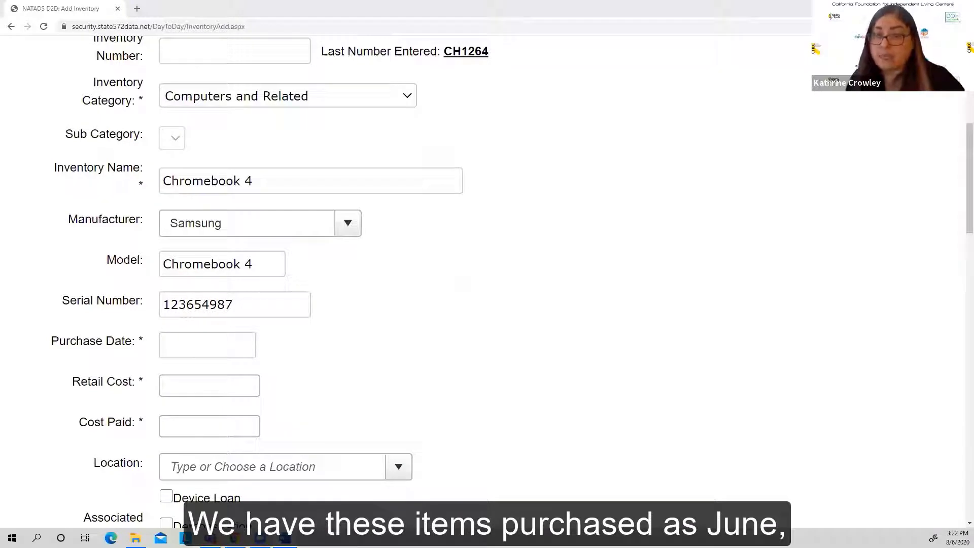
click(204, 348)
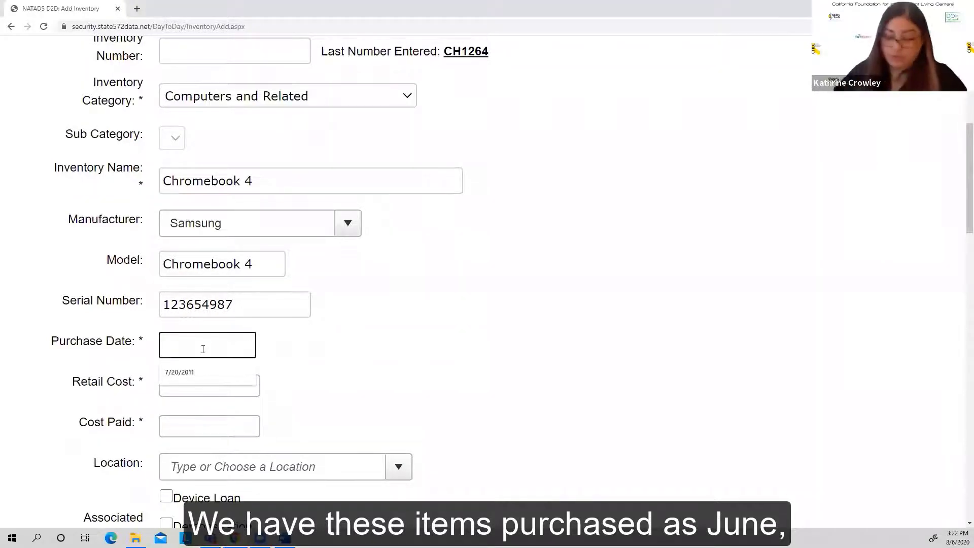
text(6)
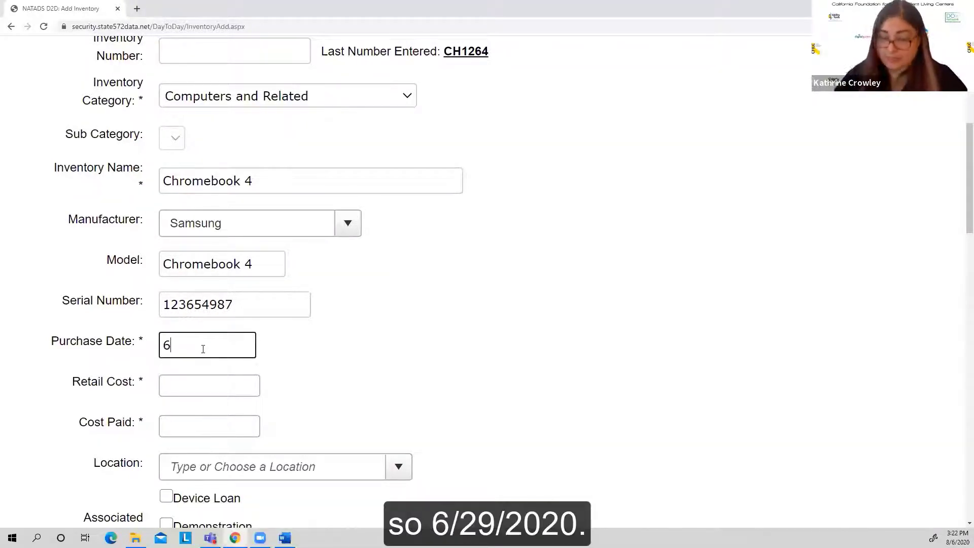
text(/29/)
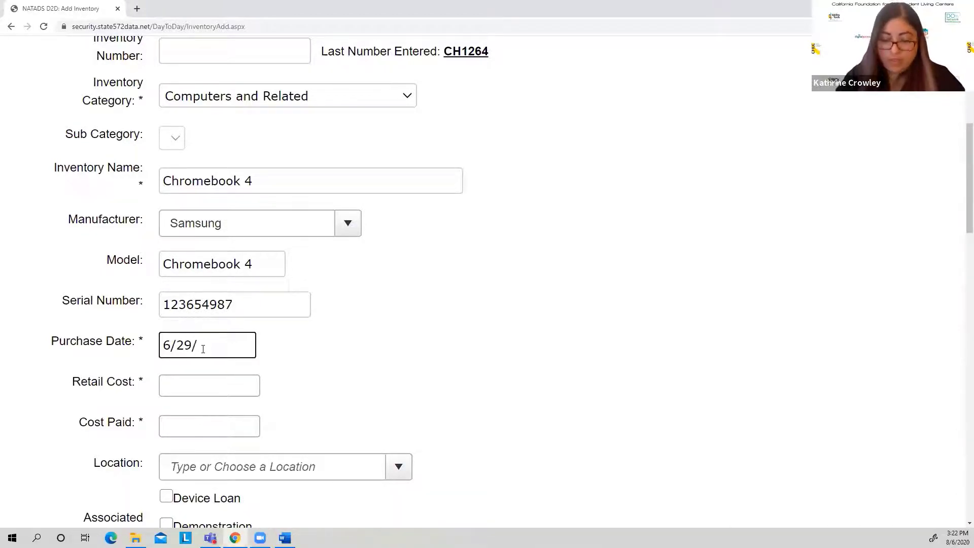
text(2020)
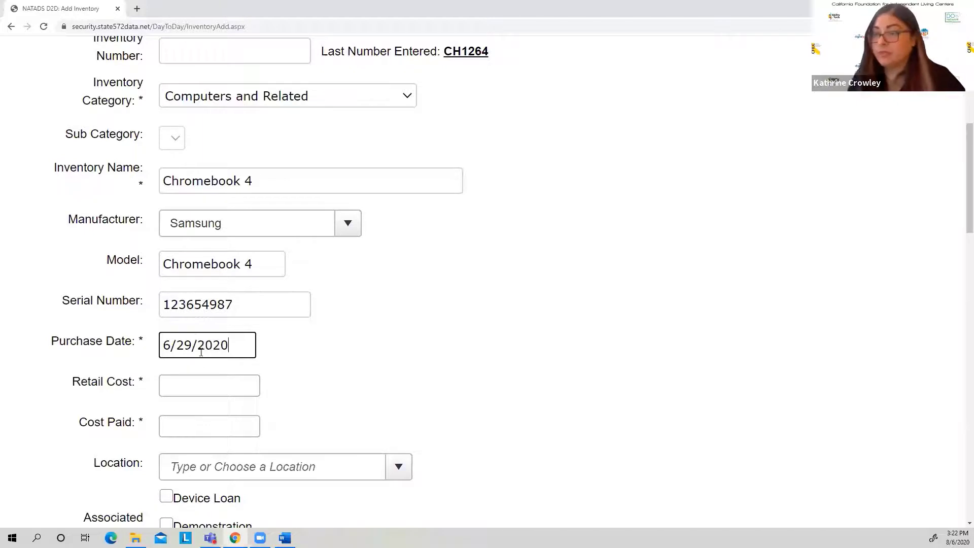
Step: Set the Chromebook's retail cost to $329 and the cost paid to $250
click(213, 385)
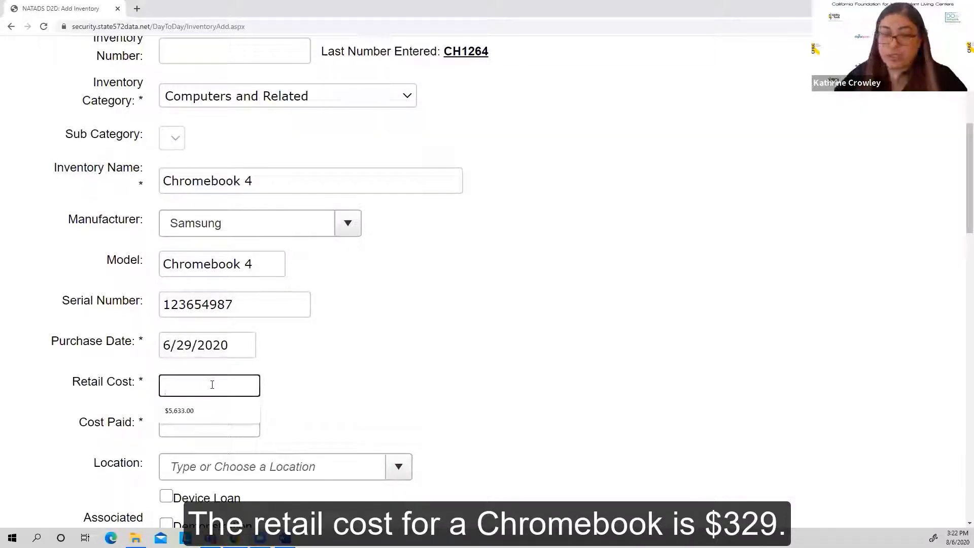
text(329)
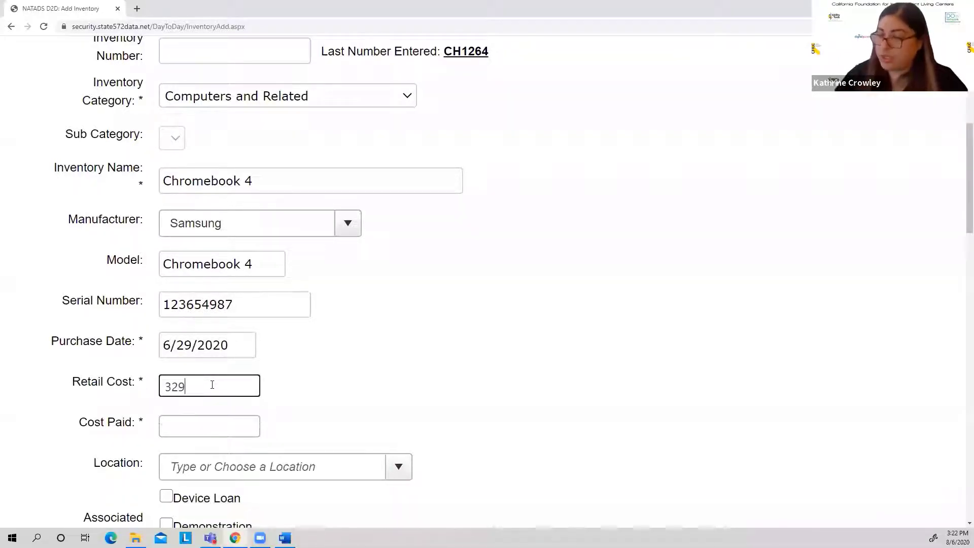
click(196, 419)
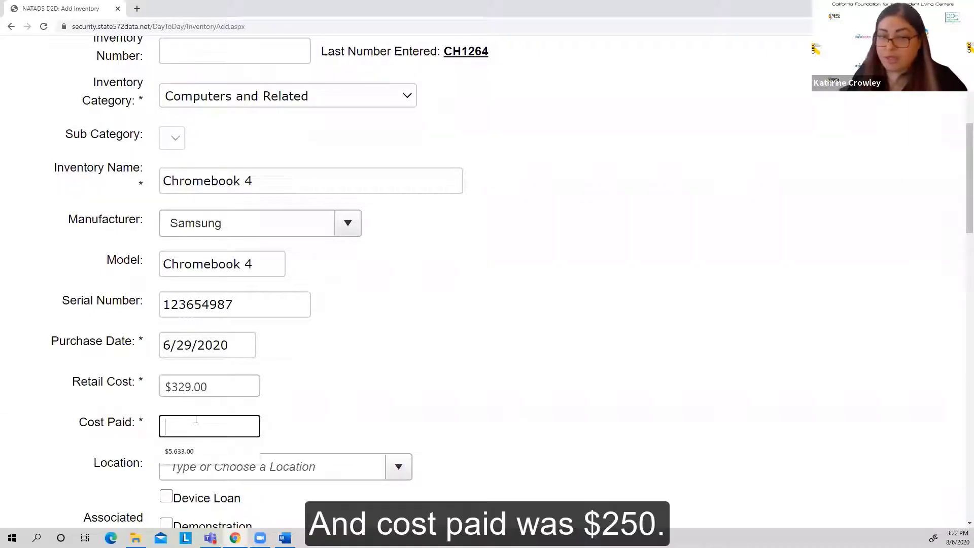
text(250)
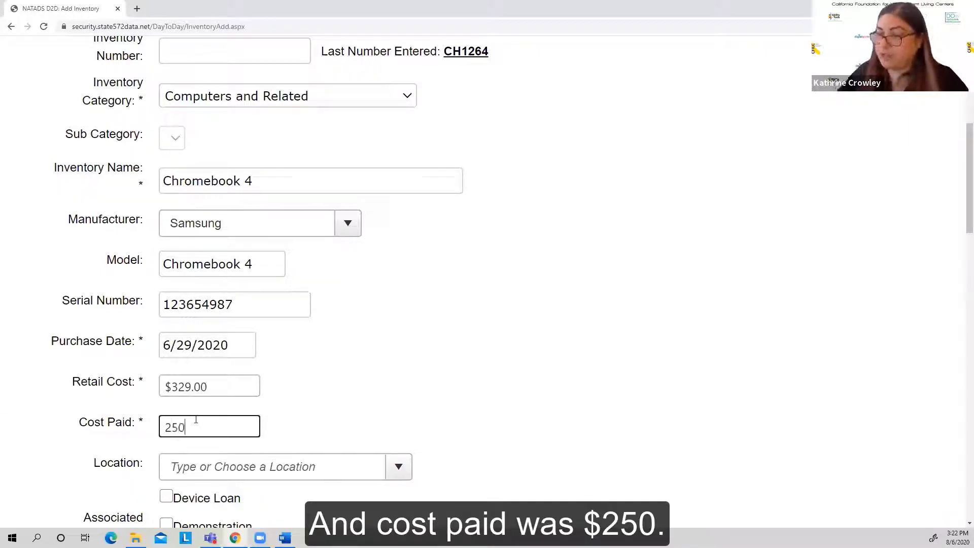
click(365, 410)
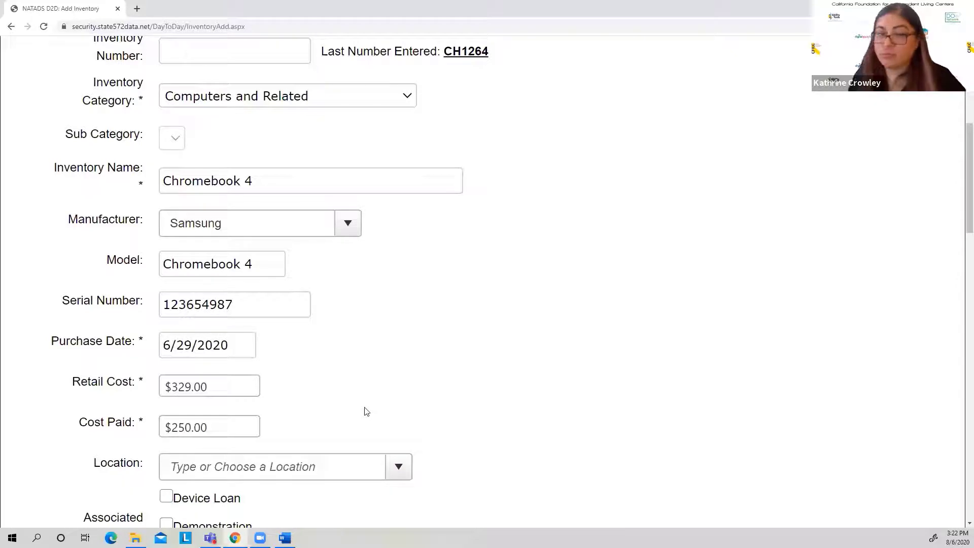
Step: Choose the first Sacramento entry as the inventory item's location
scroll(353, 381, down, 1)
scroll(350, 370, down, 1)
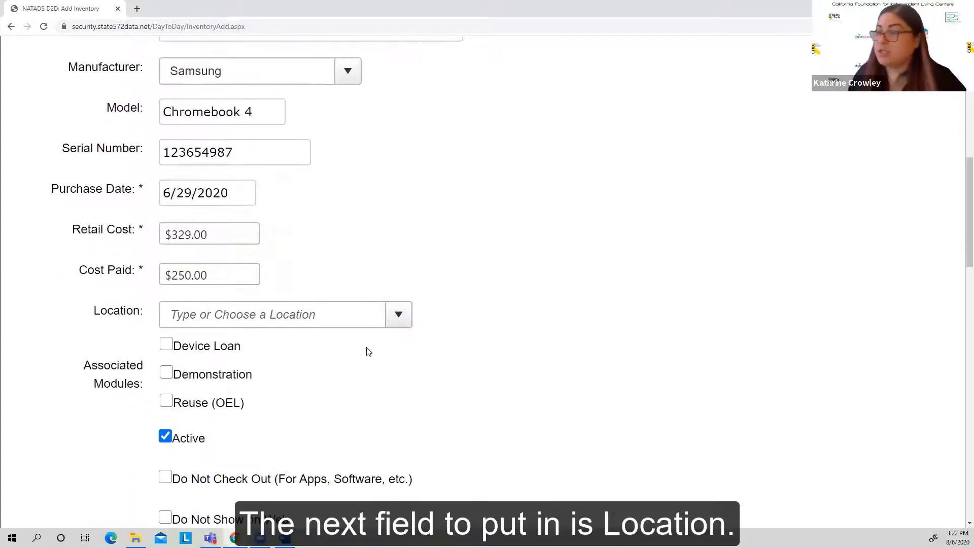
click(400, 316)
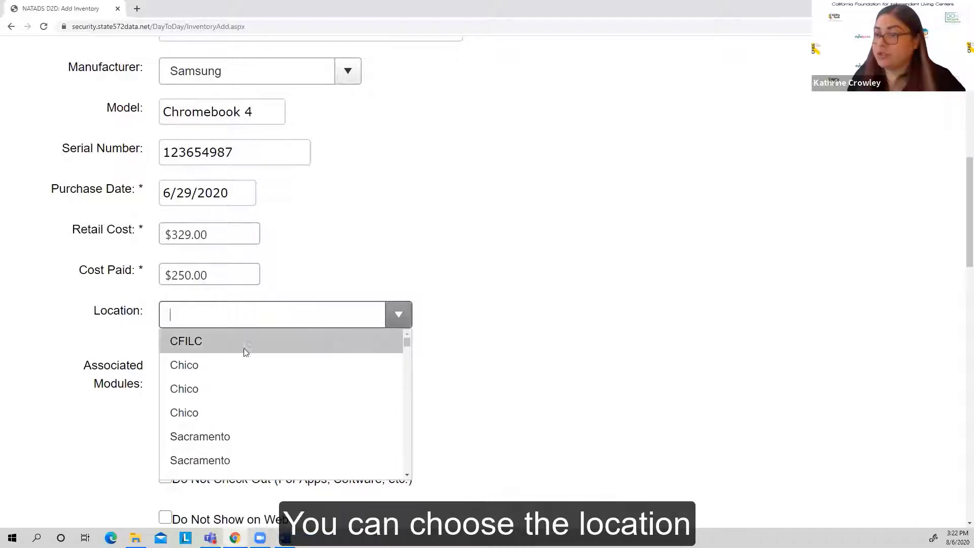
click(215, 439)
Step: Associate the inventory item with the Device Loan and Reuse (OEL) modules
scroll(497, 350, down, 1)
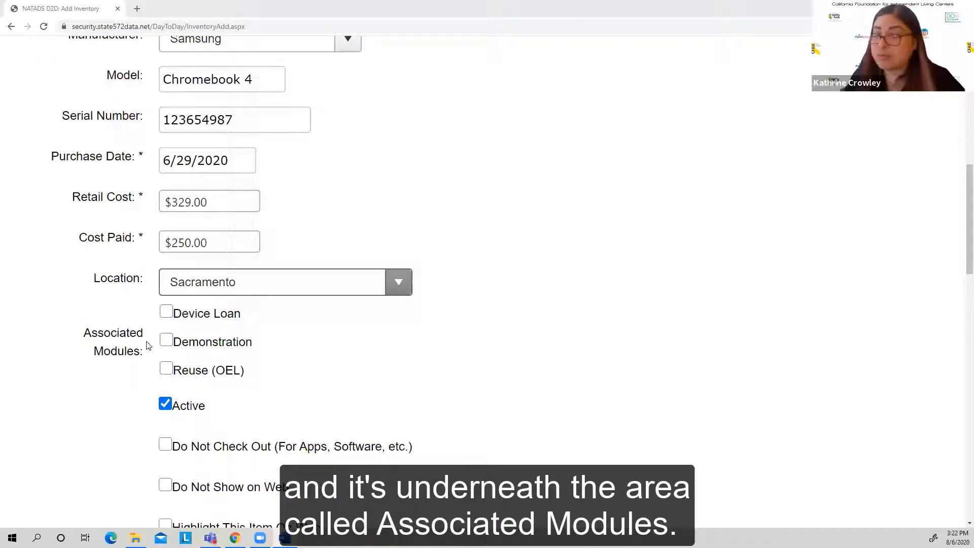
click(166, 312)
scroll(165, 314, up, 4)
scroll(301, 371, down, 5)
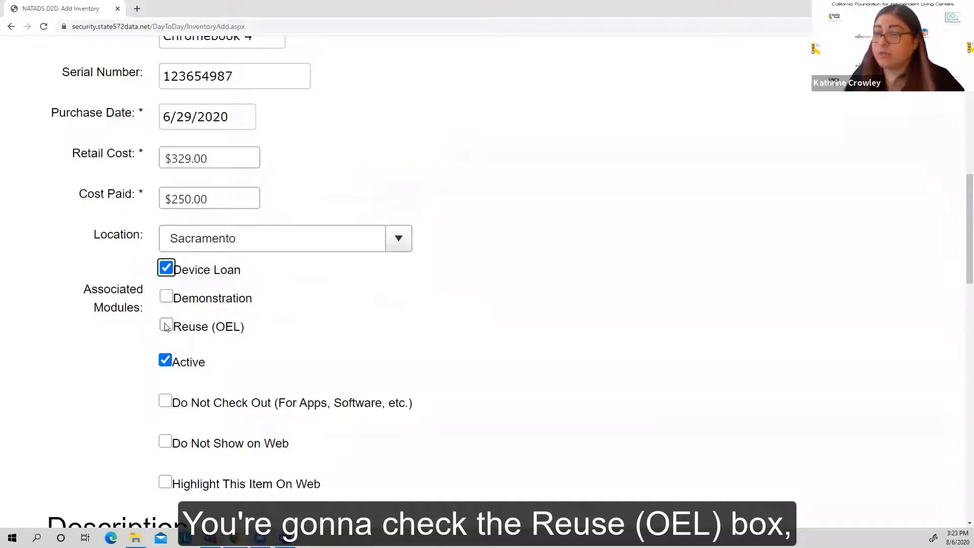
click(165, 325)
scroll(235, 356, up, 5)
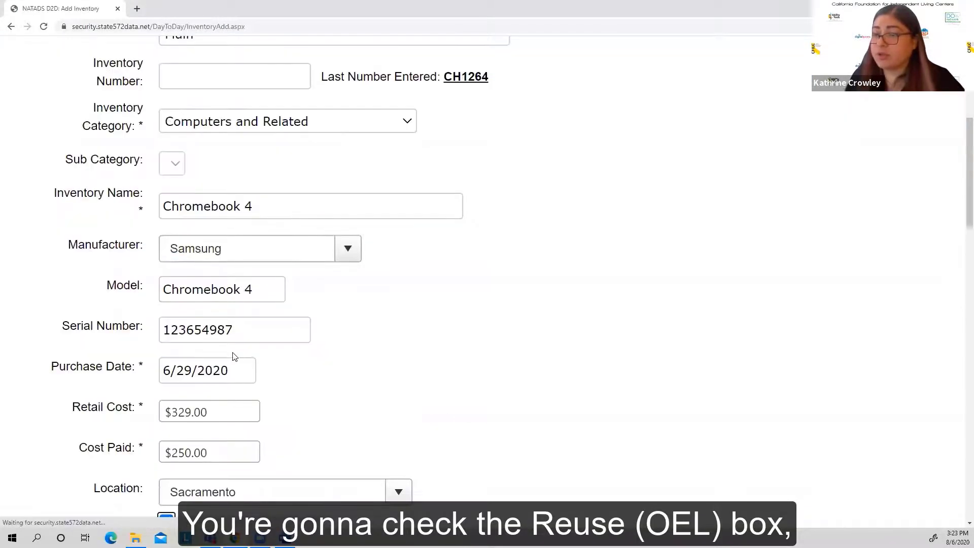
scroll(236, 359, down, 4)
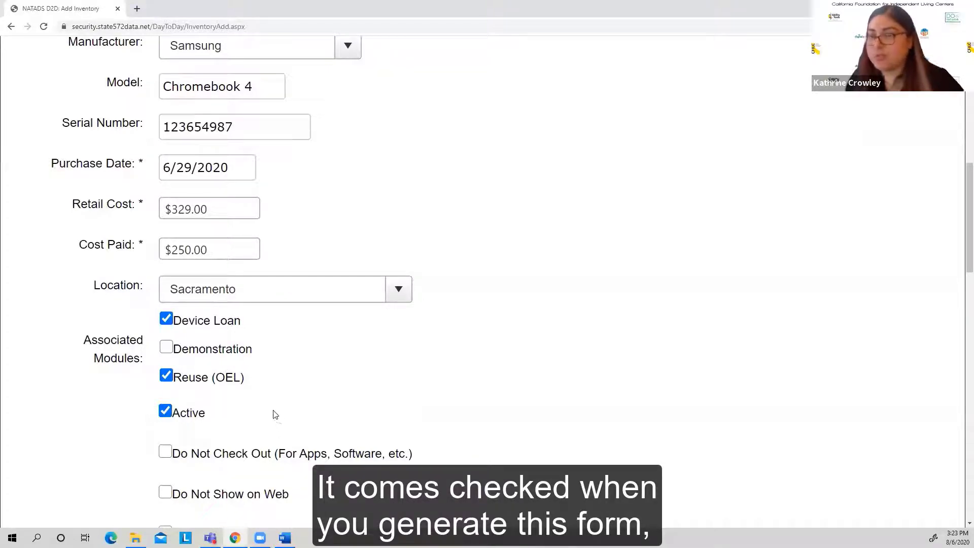
Step: Keep the item active and enable Do Not Show on Web for it
scroll(263, 406, down, 1)
scroll(257, 401, down, 2)
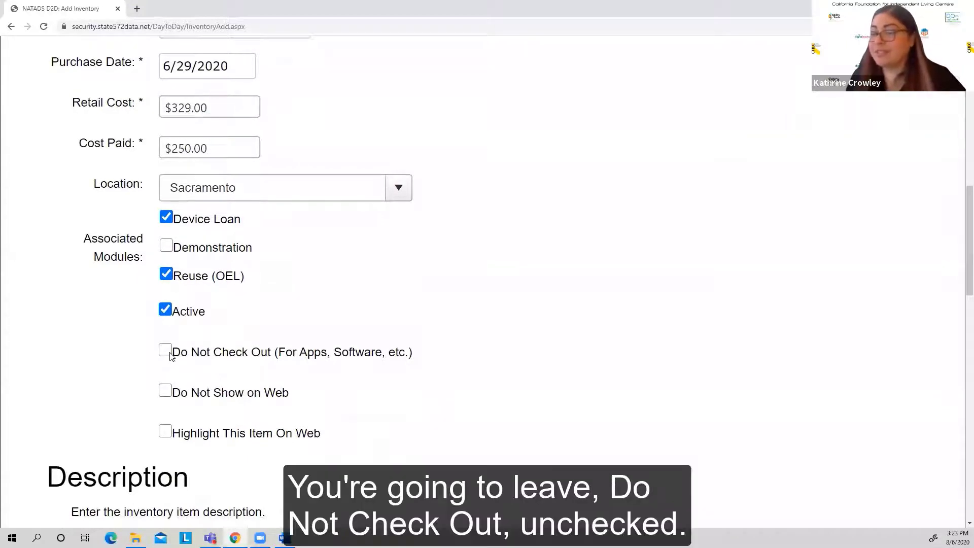
click(166, 393)
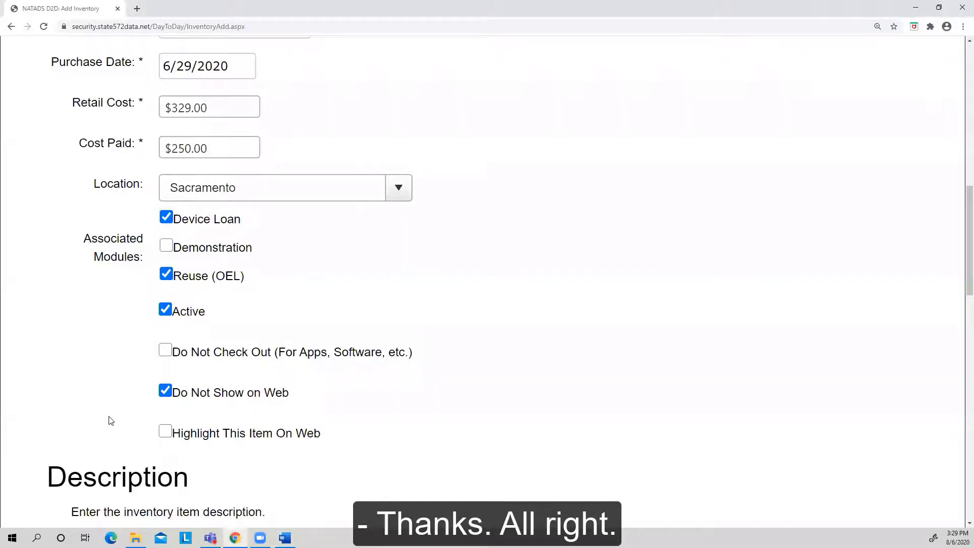
scroll(111, 421, down, 2)
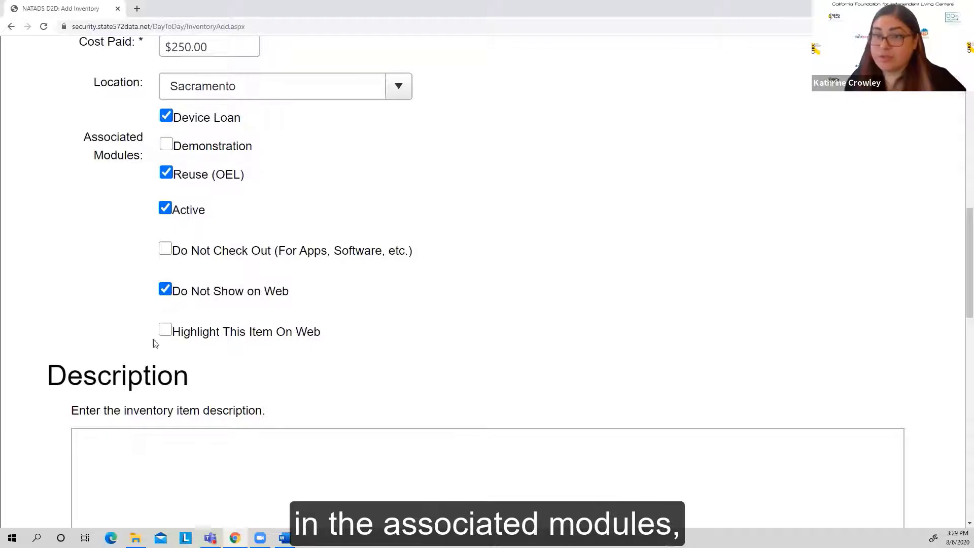
Step: Paste the inventory item description: 'Platinum titanium Wifi compatible 11.6" Chromebook OS with 4GB memory. Weighs 2.6 lbs.'
scroll(129, 333, down, 3)
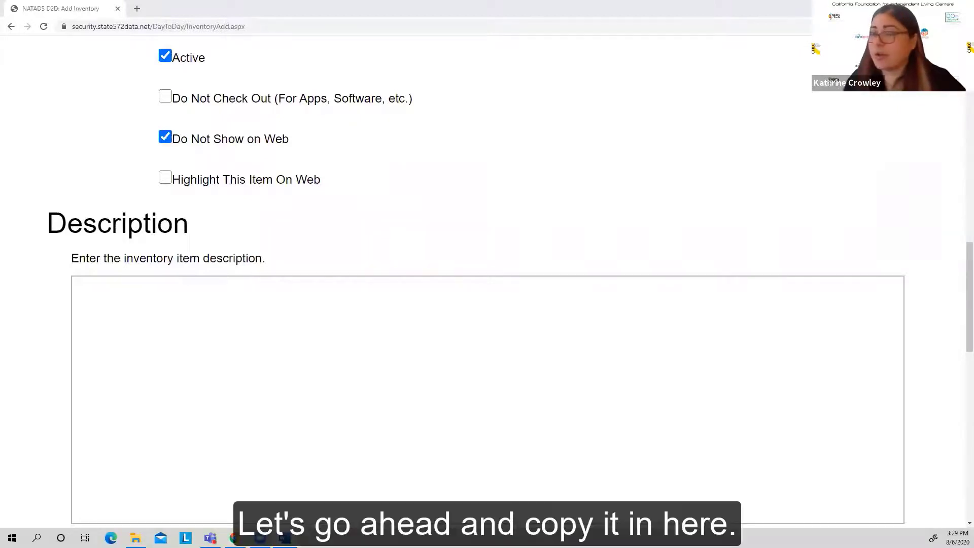
click(133, 292)
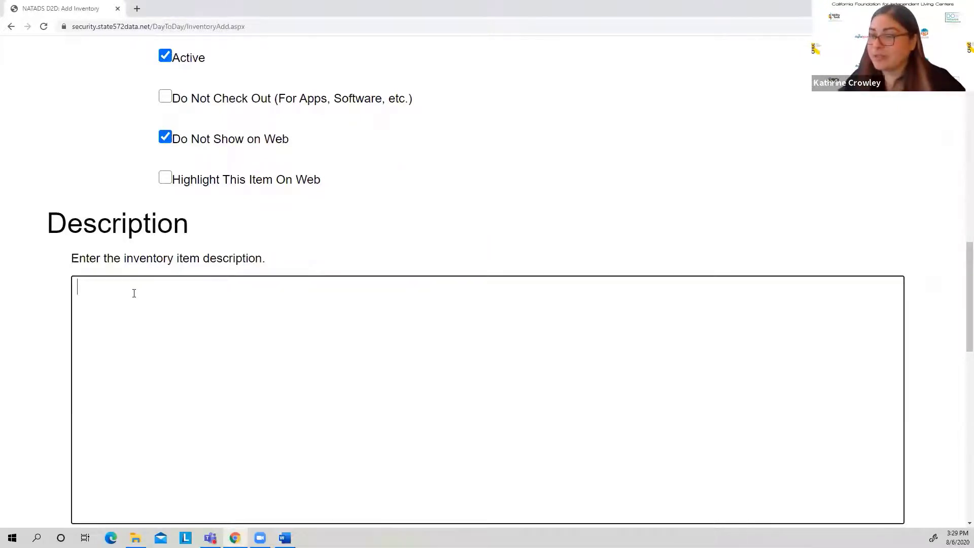
right_click(134, 293)
click(157, 374)
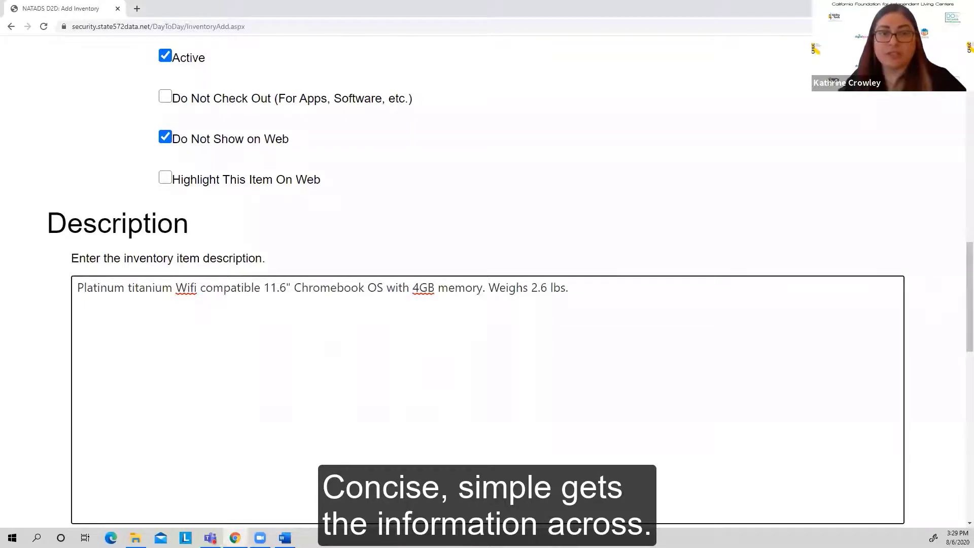
click(80, 300)
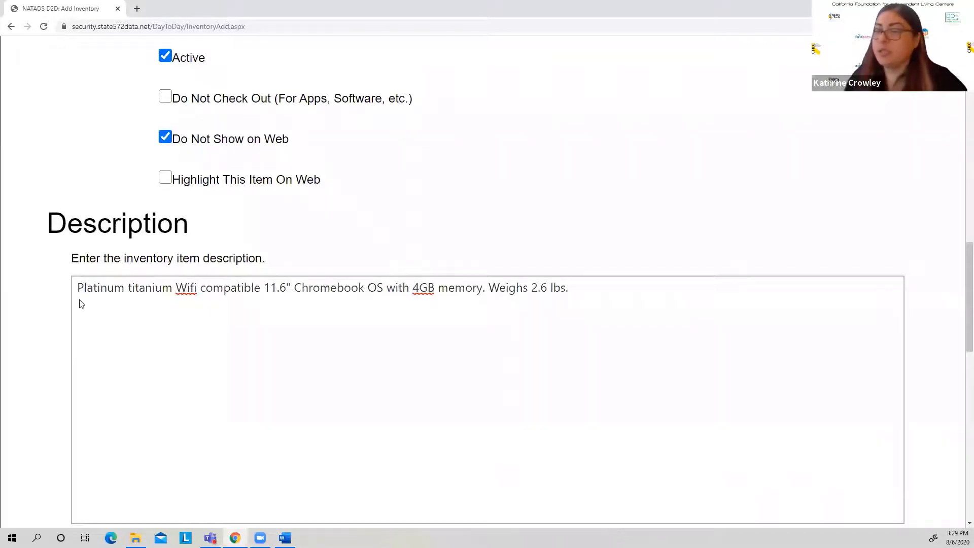
Step: Enter Charger as the inventory item's accessory
scroll(79, 304, down, 4)
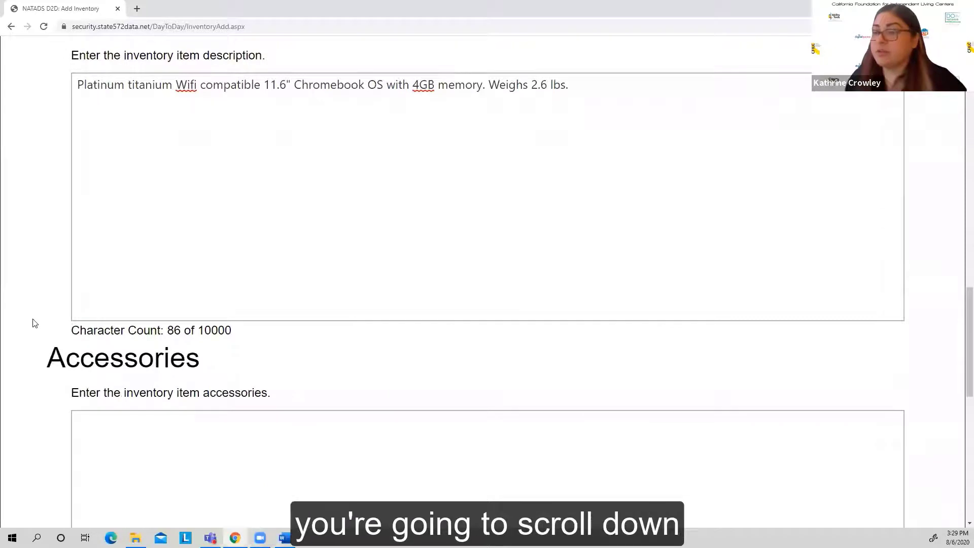
scroll(34, 323, down, 1)
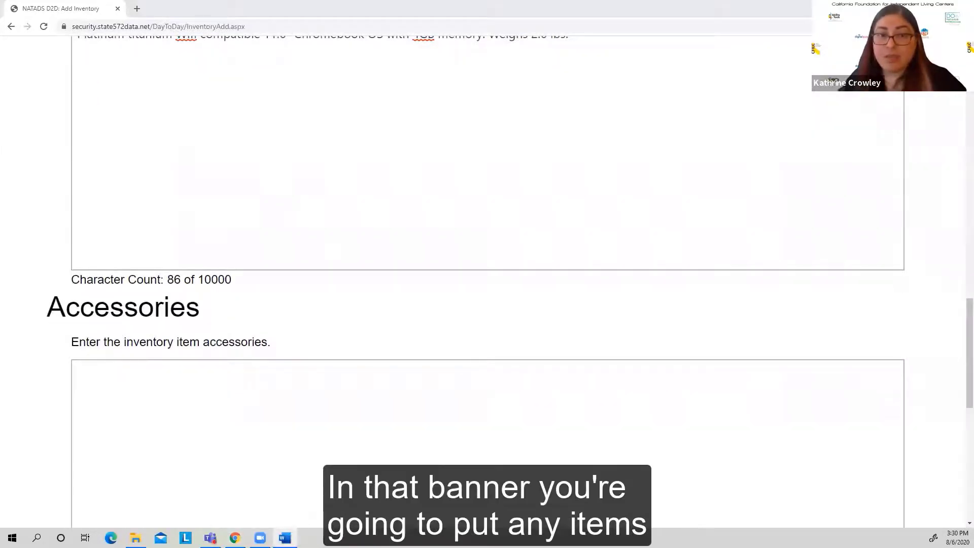
click(99, 382)
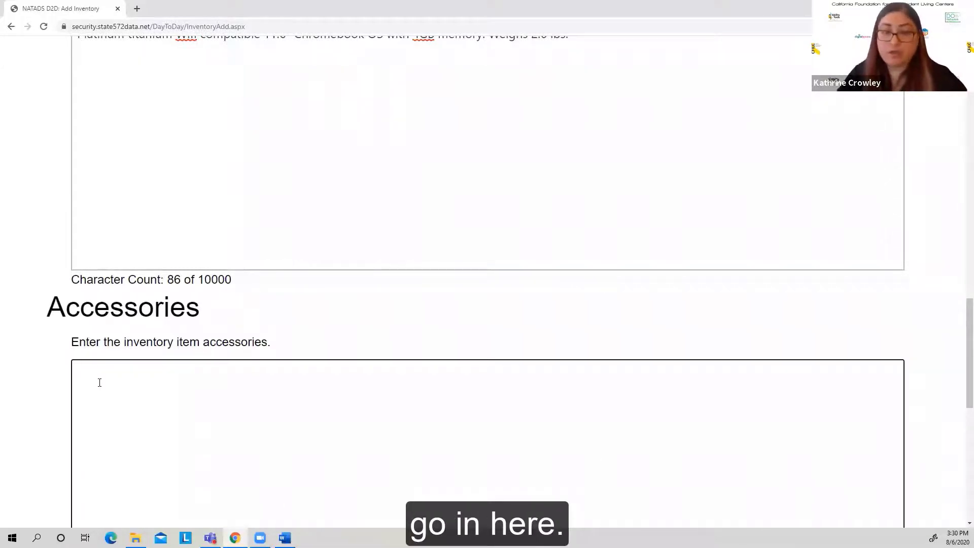
text(Chare)
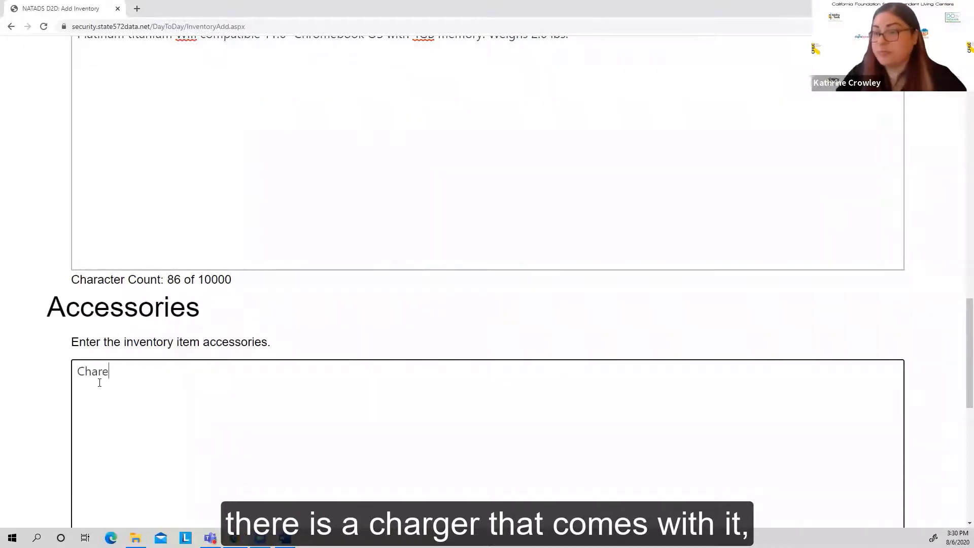
key(BackSpace)
text(ger)
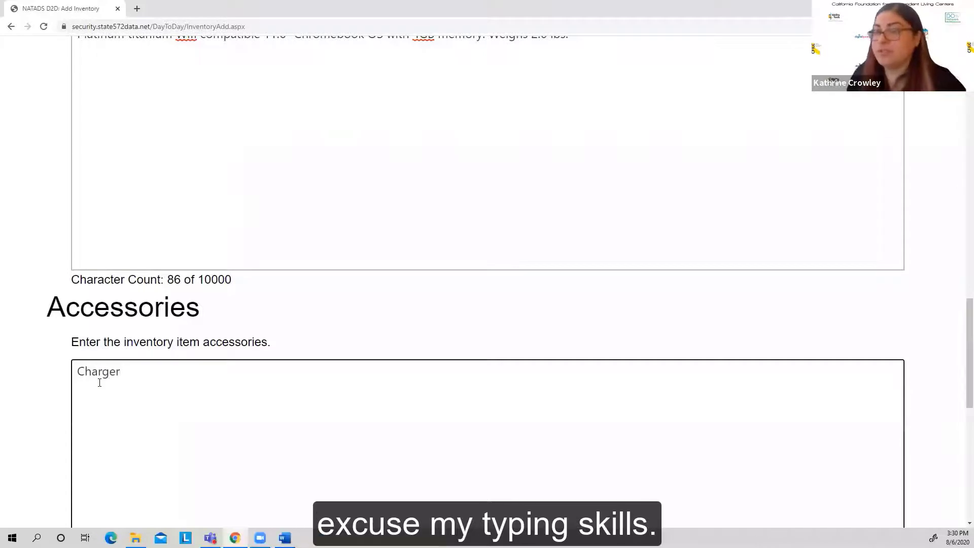
click(51, 354)
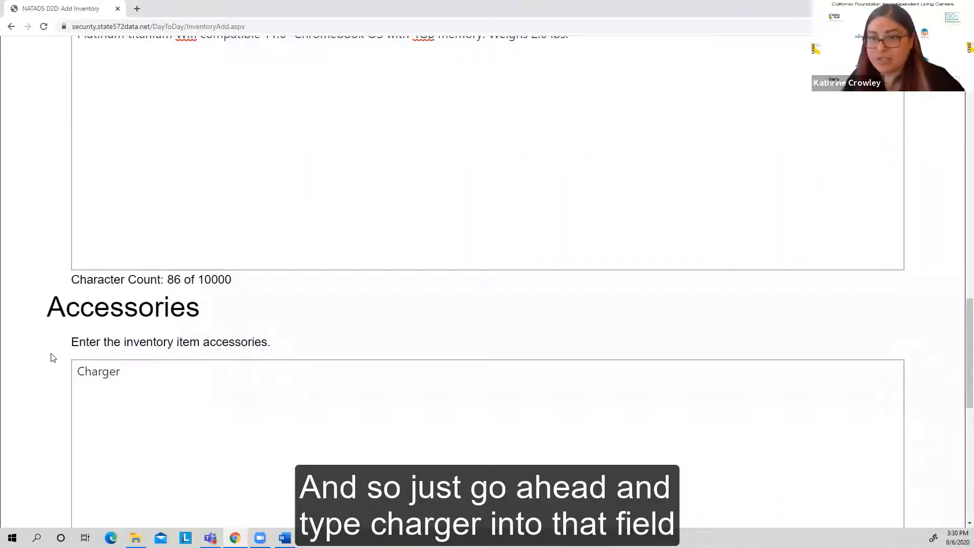
Step: Attach the Chromebook 4 image from the desktop's NATADS Chromebook & Yeti folder, subfolder Chromebook 4 and Yeti 3000 Images, to the inventory item
scroll(48, 394, down, 1)
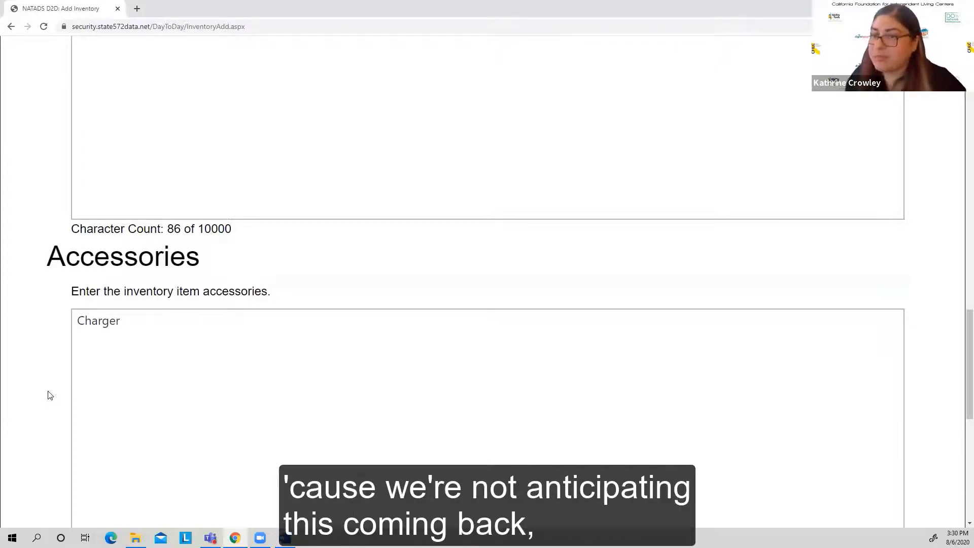
scroll(49, 395, down, 1)
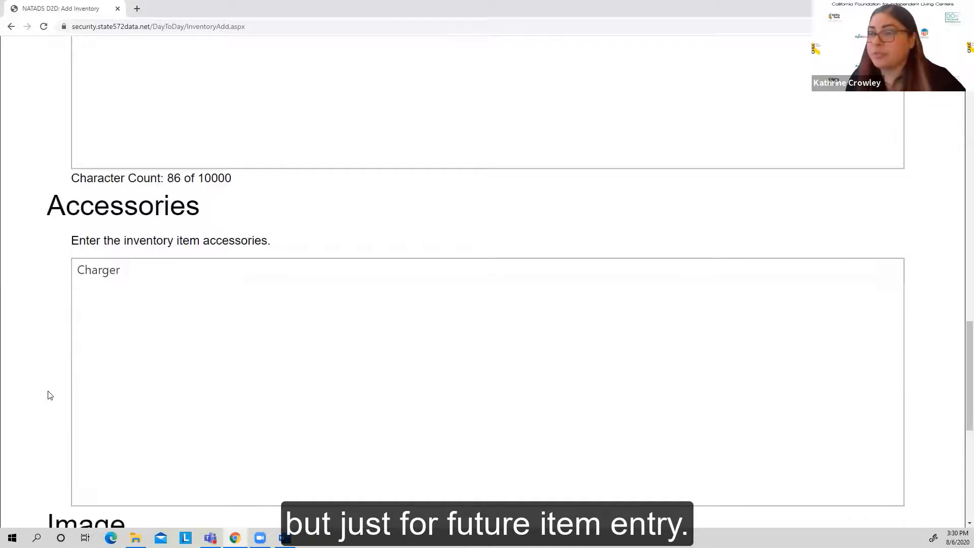
scroll(49, 395, down, 4)
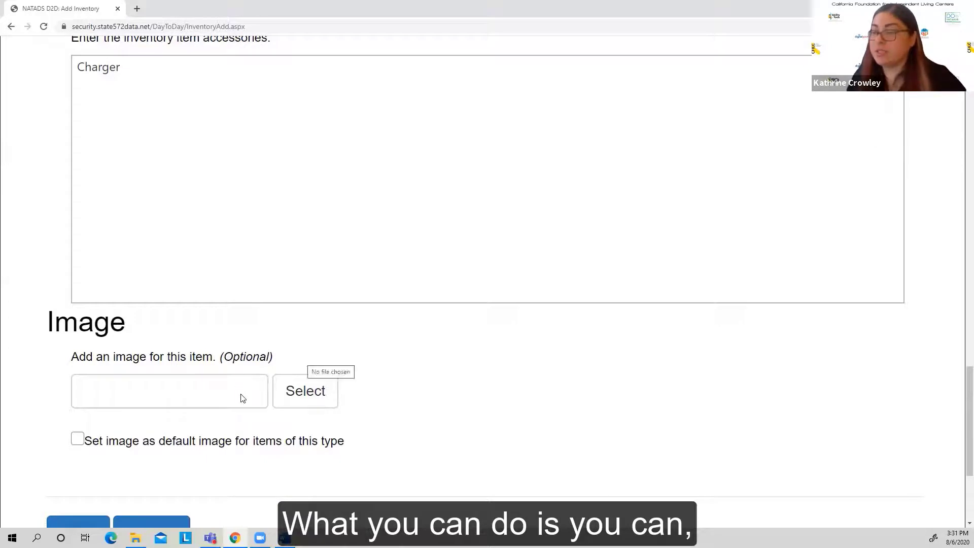
click(294, 394)
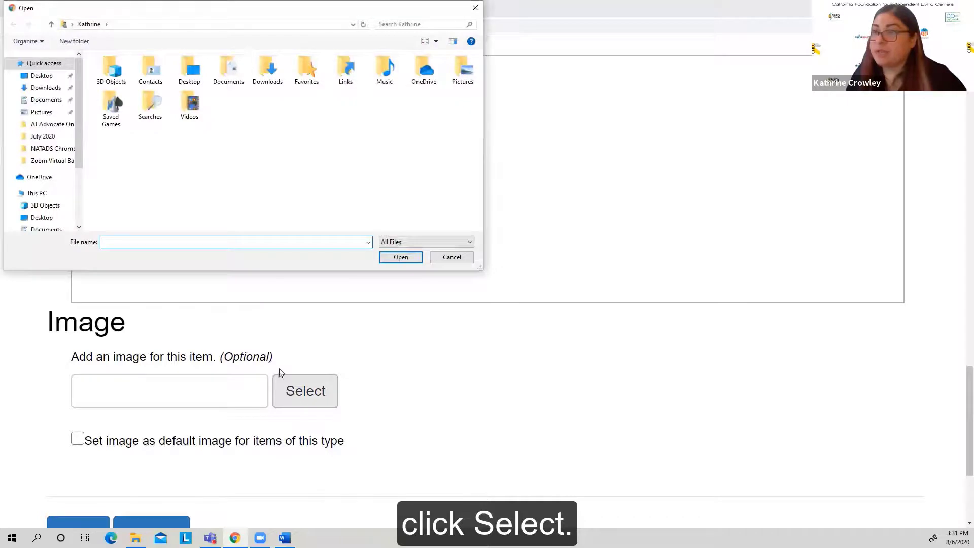
click(45, 113)
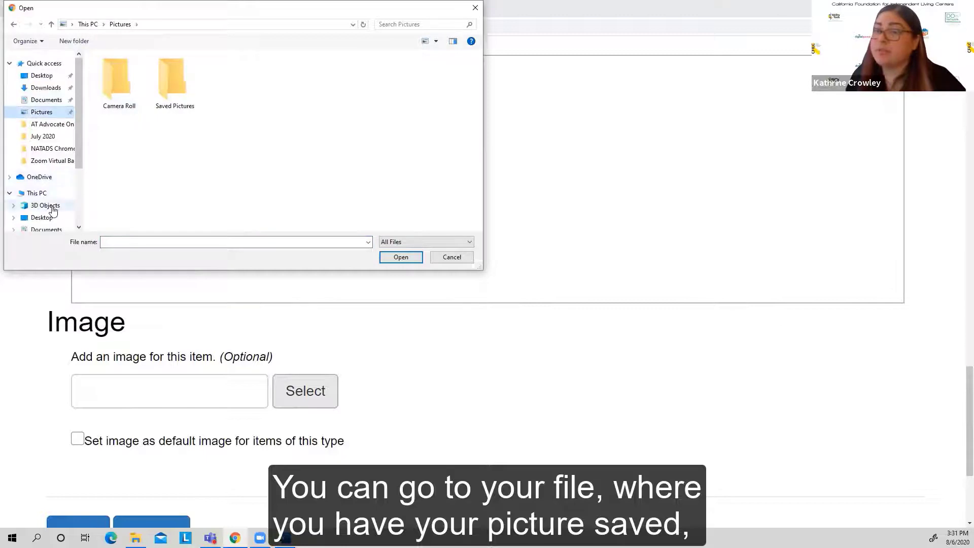
click(45, 218)
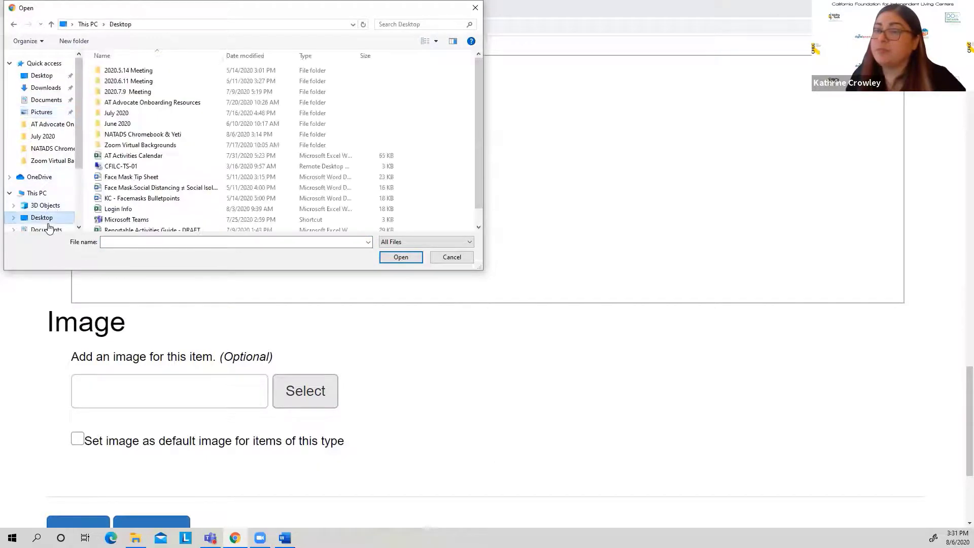
click(122, 136)
double_click(122, 136)
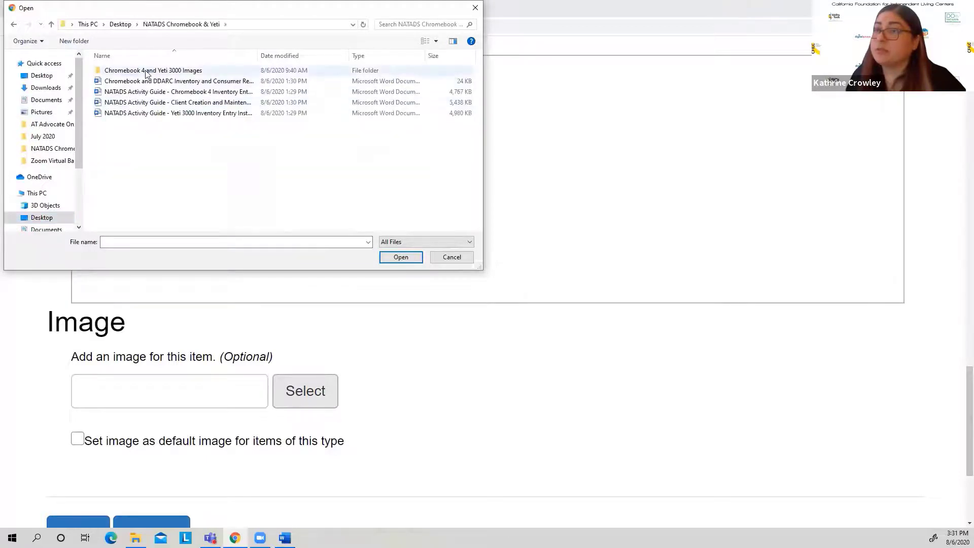
double_click(127, 71)
click(124, 81)
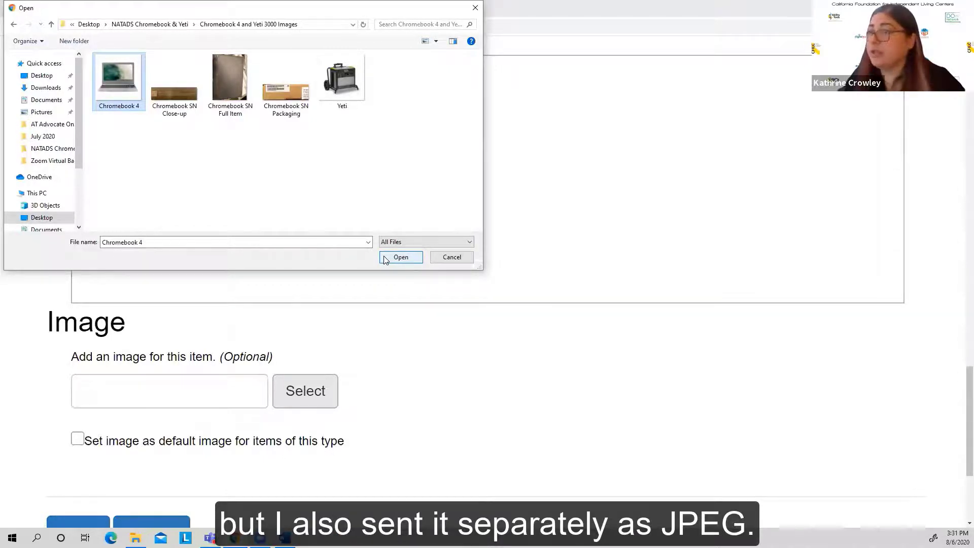
click(401, 257)
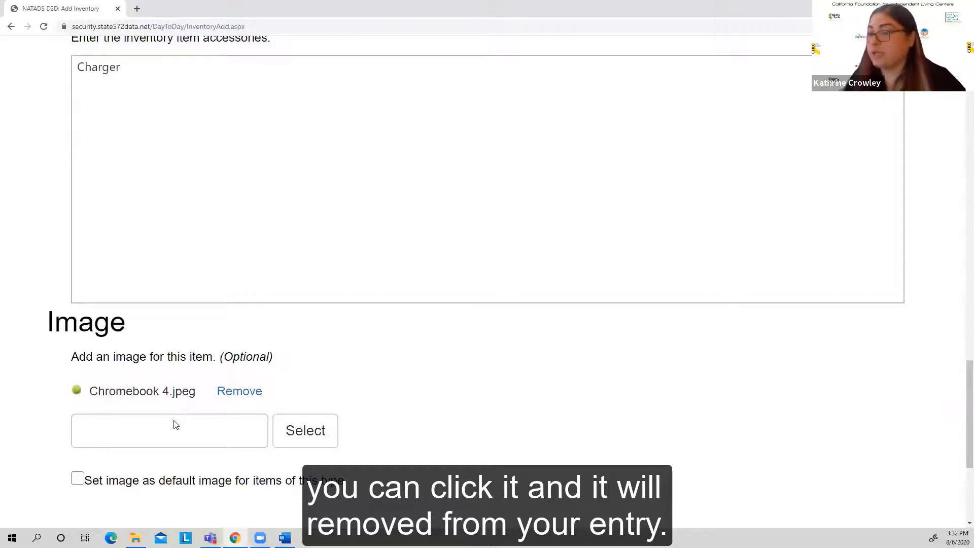
Step: Set the image as the default for items of this type and save the new inventory item
scroll(174, 424, down, 2)
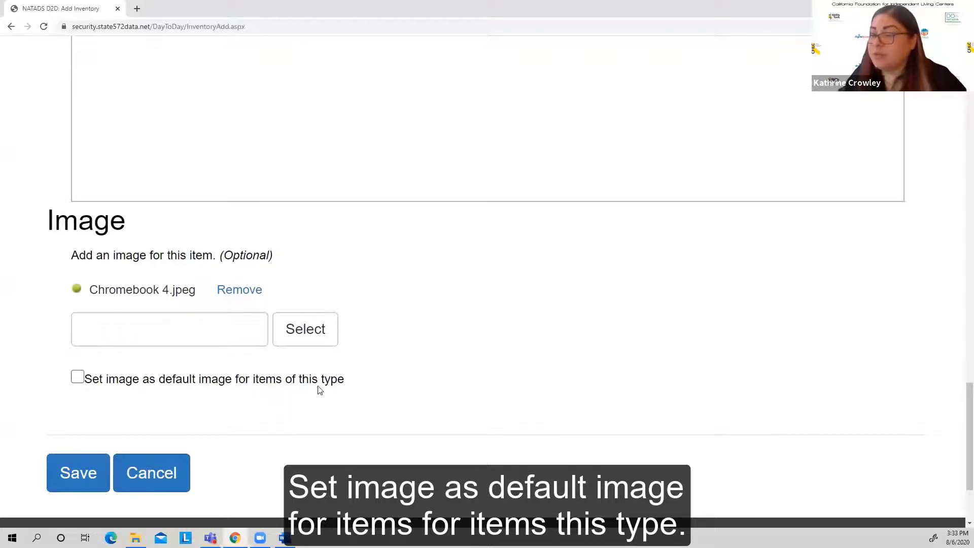
click(77, 378)
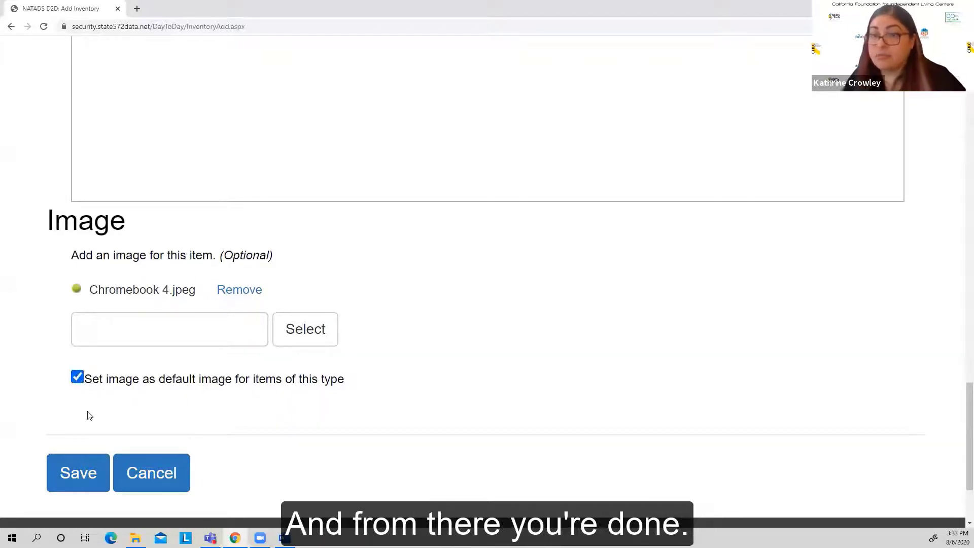
scroll(90, 415, down, 1)
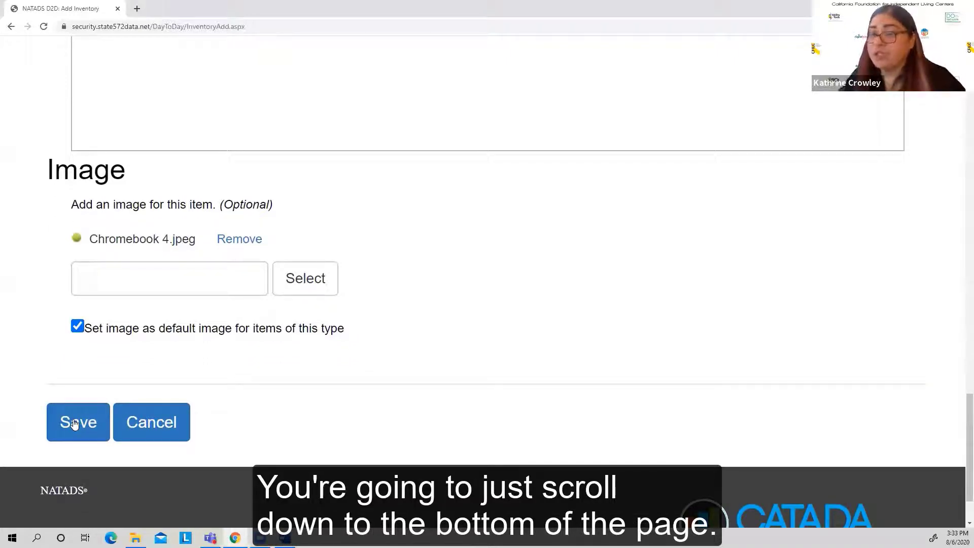
click(75, 423)
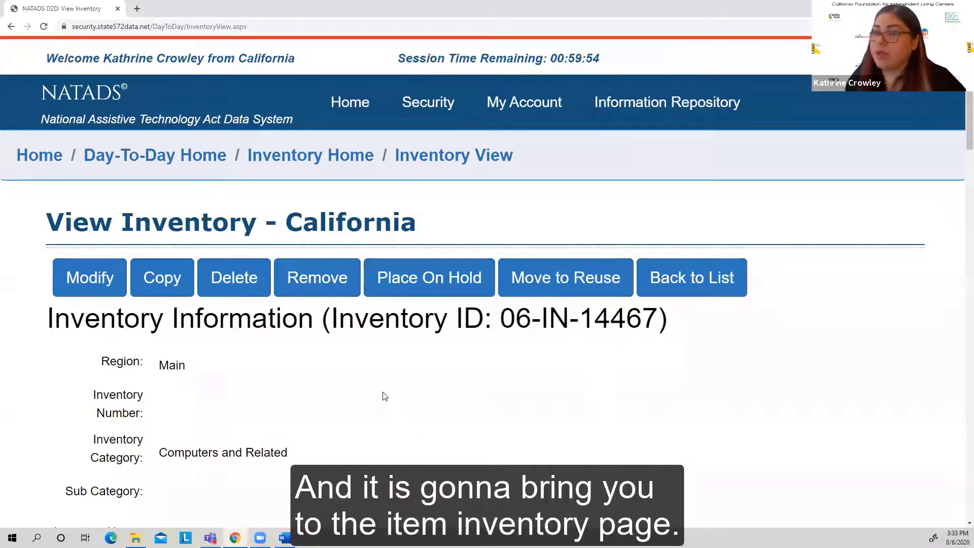
Step: Review the saved Chromebook 4 record, including its inventory information, direct links, description, accessories, image, repair history and loan sections
scroll(385, 396, down, 2)
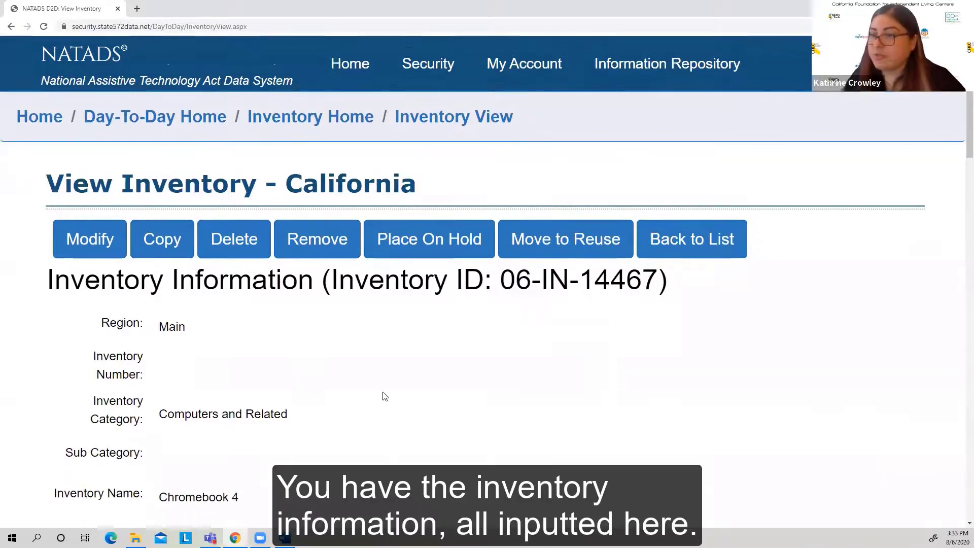
scroll(384, 396, down, 5)
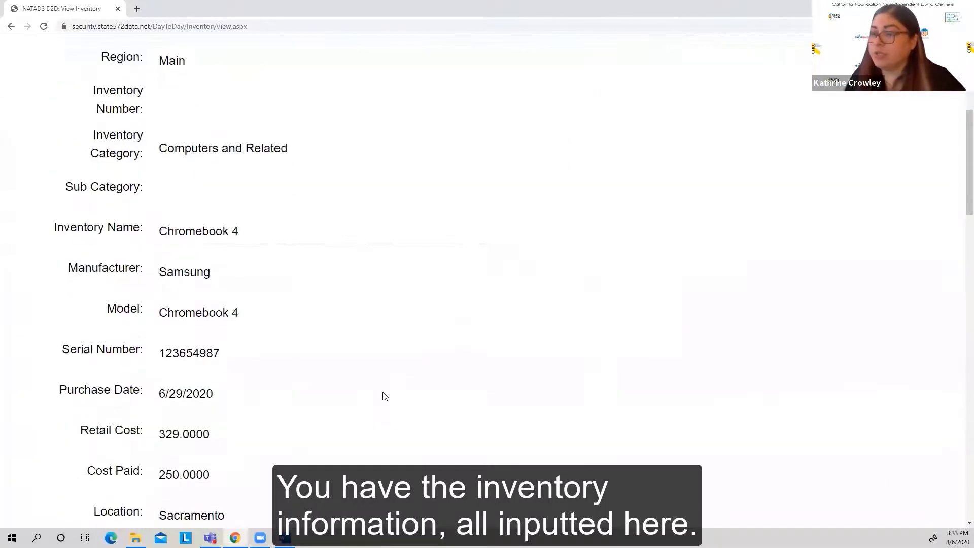
scroll(384, 396, down, 7)
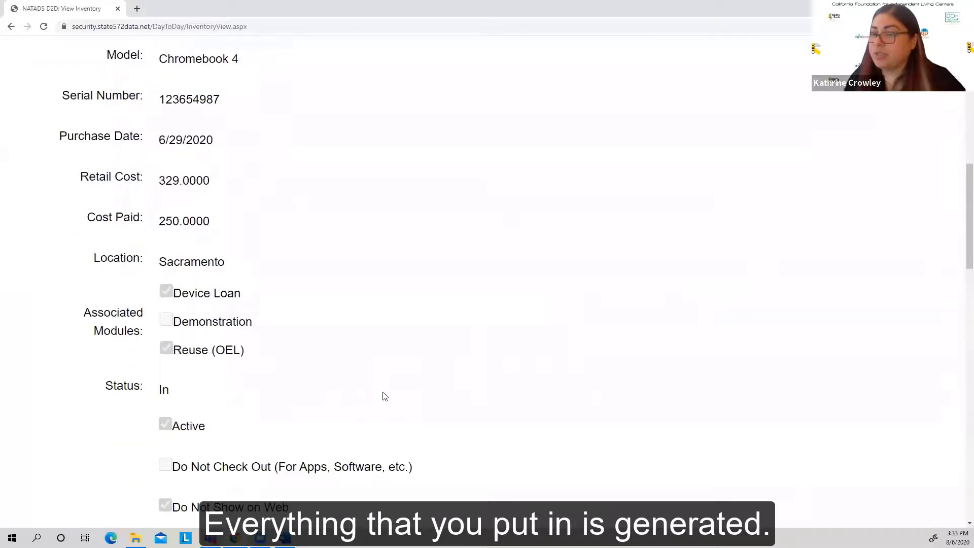
scroll(385, 396, down, 2)
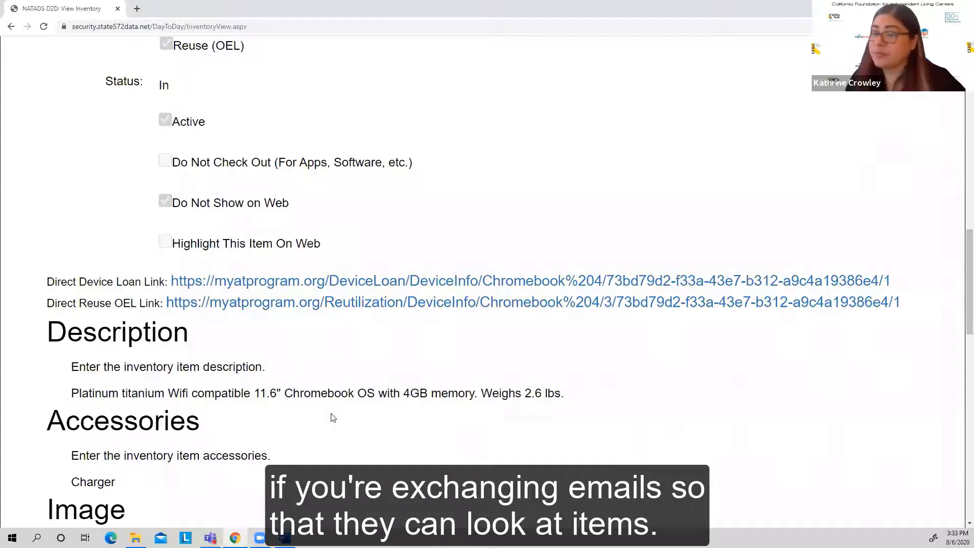
scroll(318, 408, down, 2)
scroll(318, 409, down, 5)
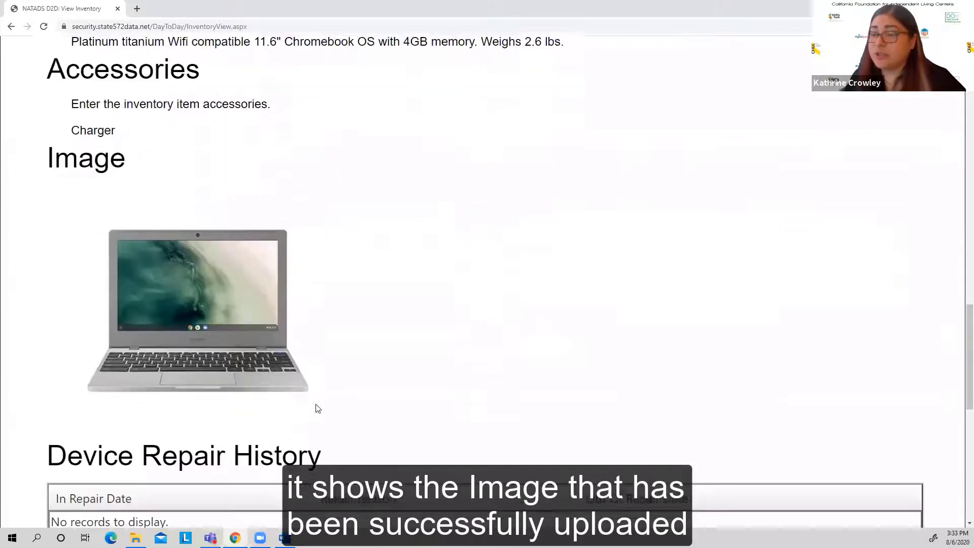
scroll(318, 408, down, 1)
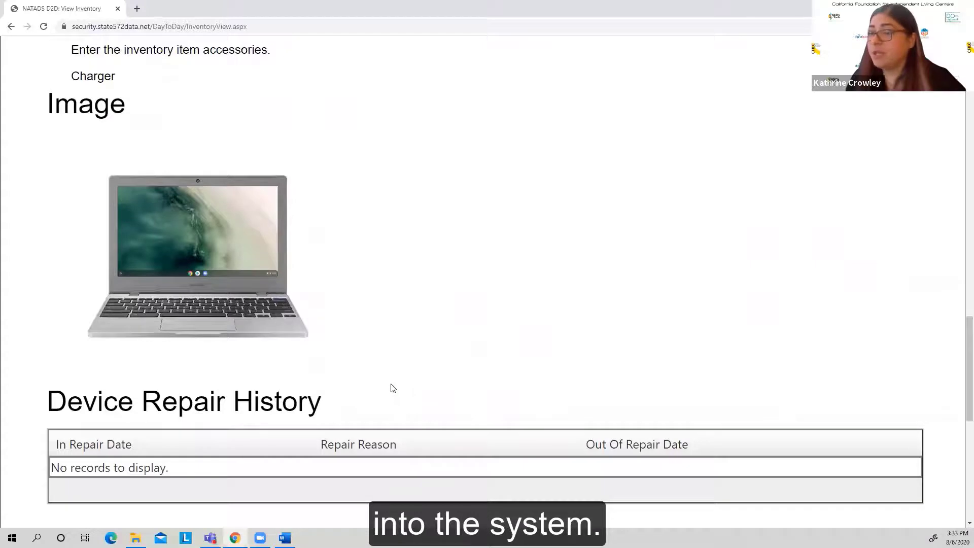
scroll(393, 388, down, 3)
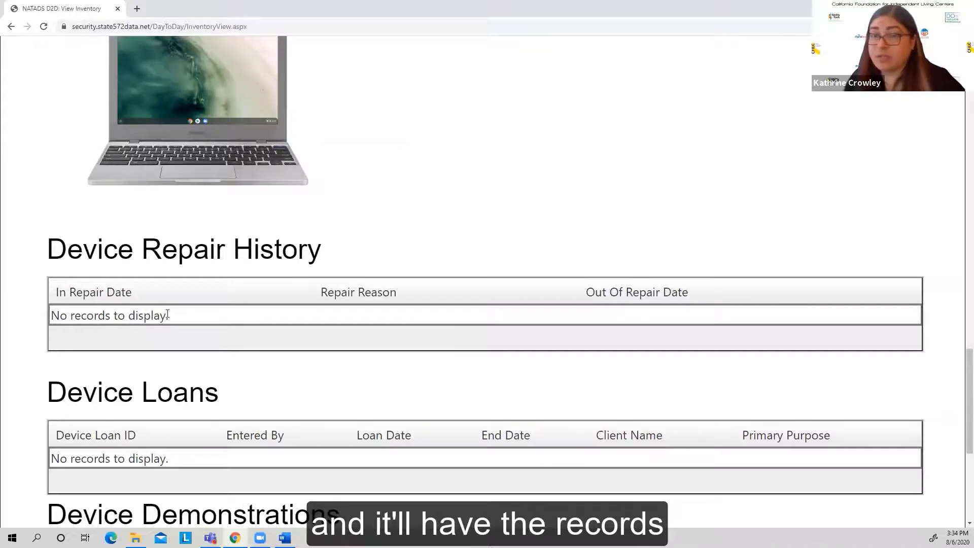
scroll(228, 335, down, 2)
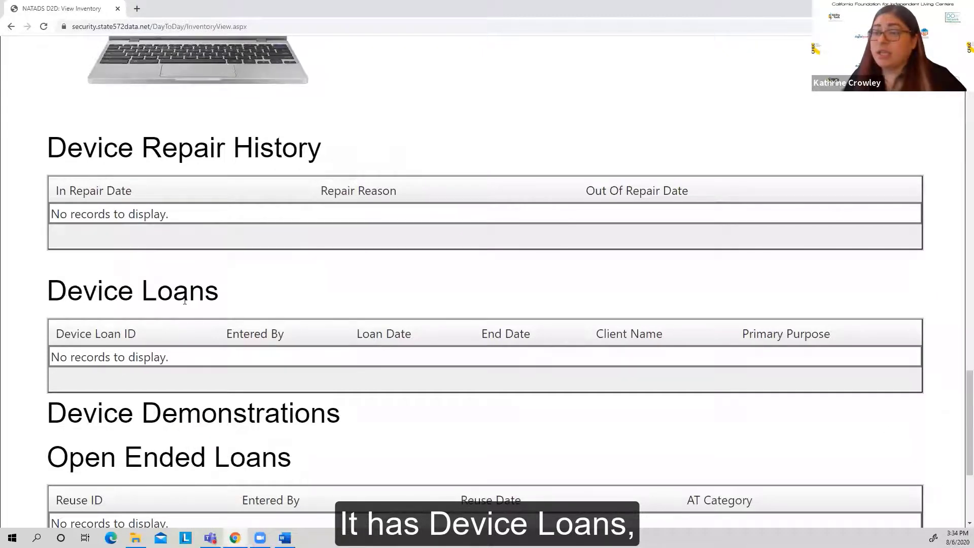
scroll(143, 373, down, 1)
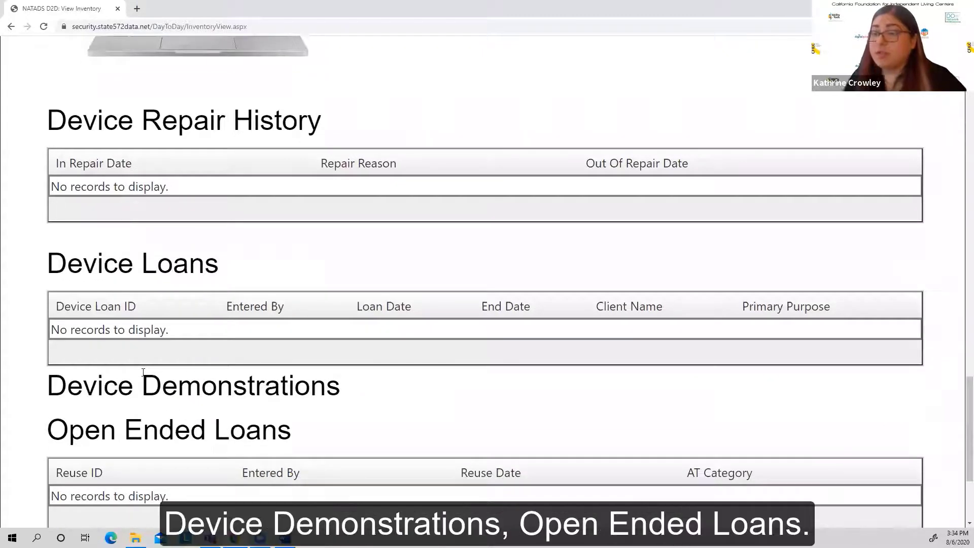
scroll(235, 369, down, 2)
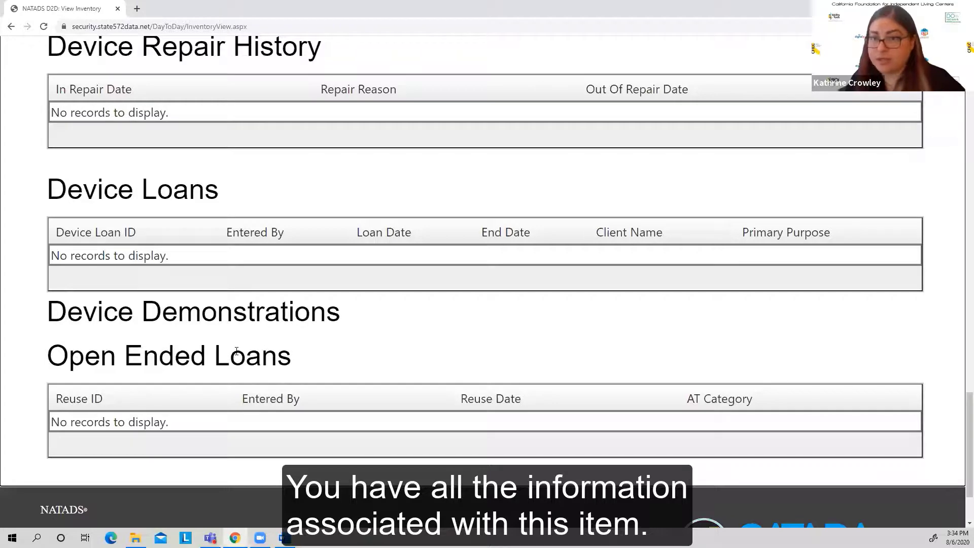
scroll(236, 351, up, 12)
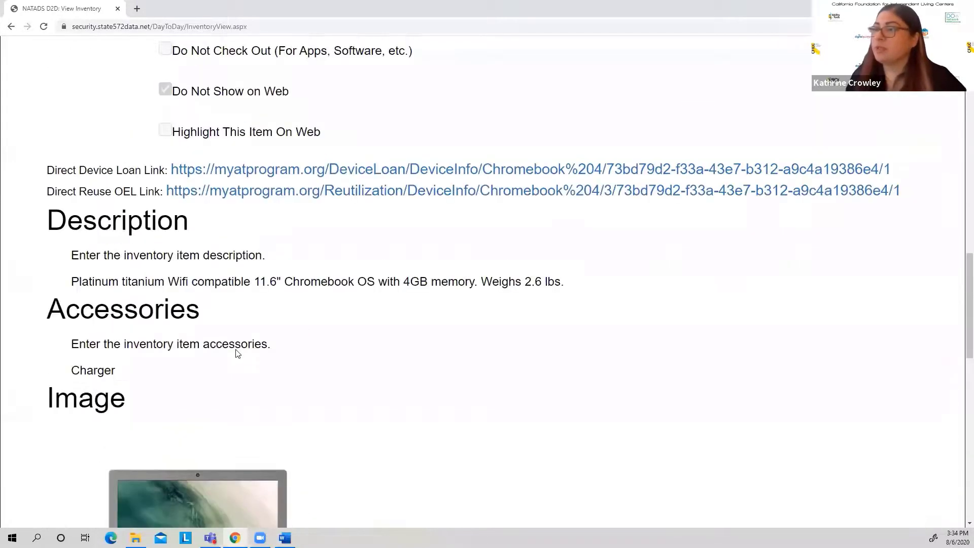
scroll(237, 353, up, 15)
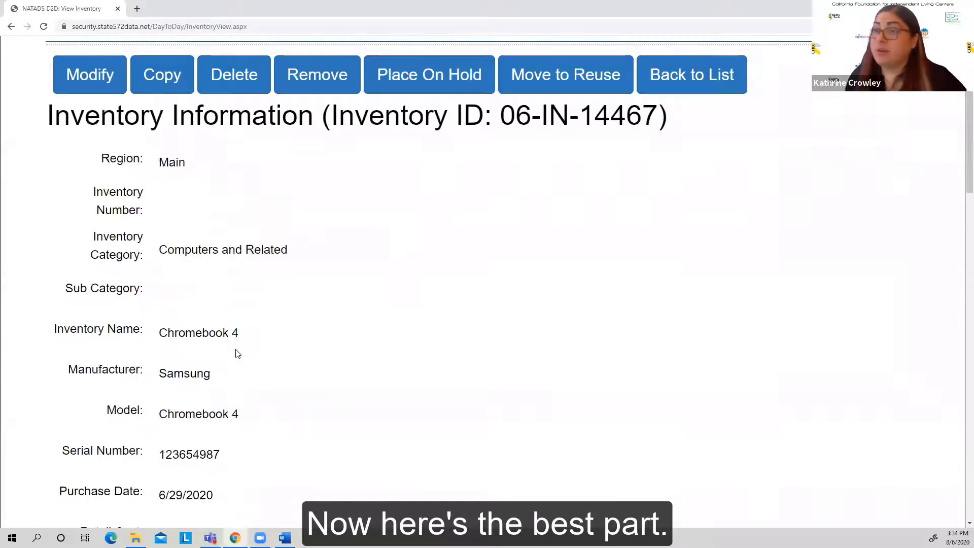
Step: Highlight the inventory ID in the heading of the saved Chromebook 4 record to examine it
scroll(237, 354, up, 2)
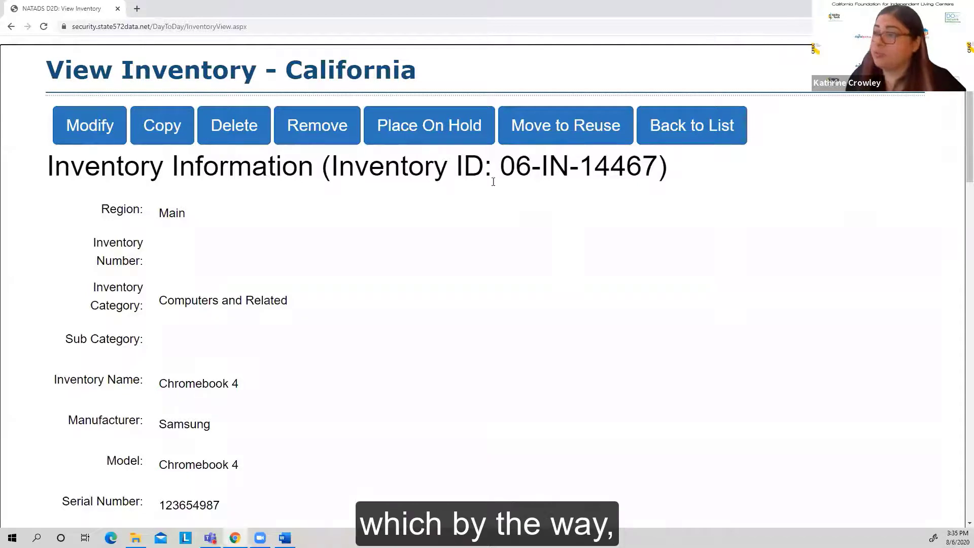
drag(500, 167, 654, 169)
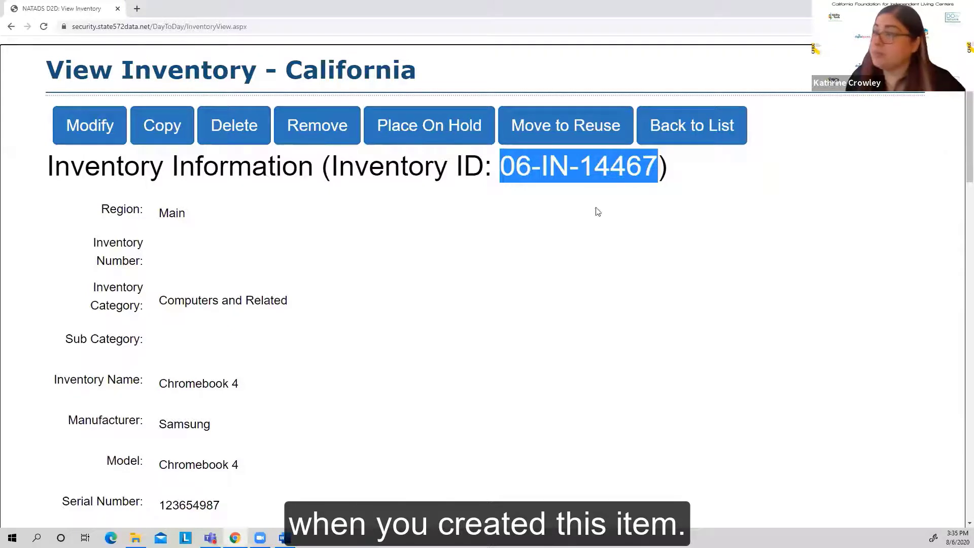
click(524, 216)
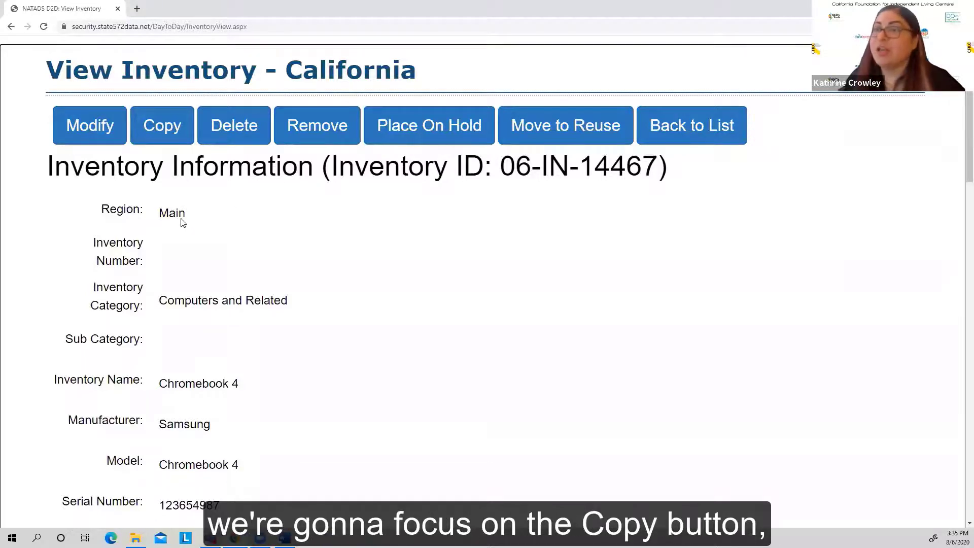
Step: Copy the Chromebook 4 record into a new inventory entry and check its inventory information fields, including the serial number field
click(158, 131)
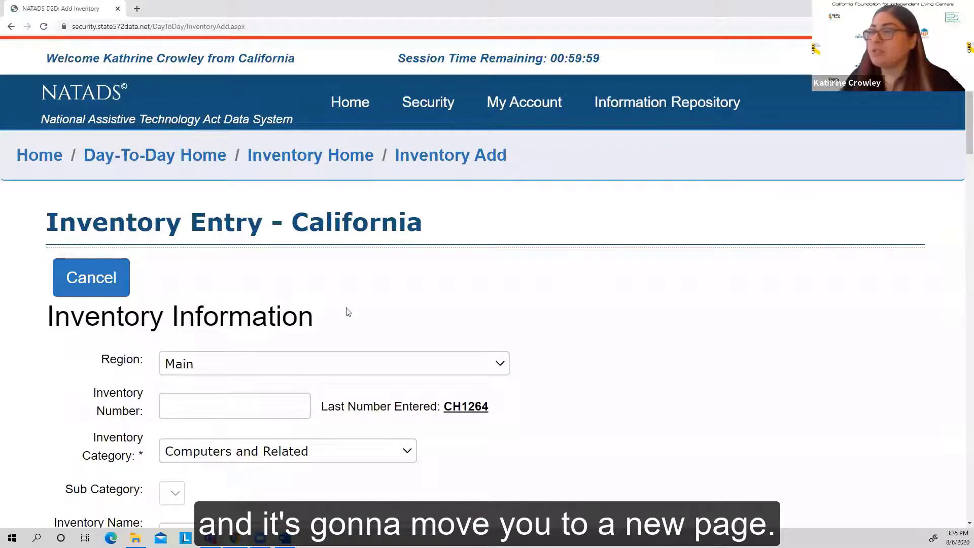
scroll(561, 381, down, 3)
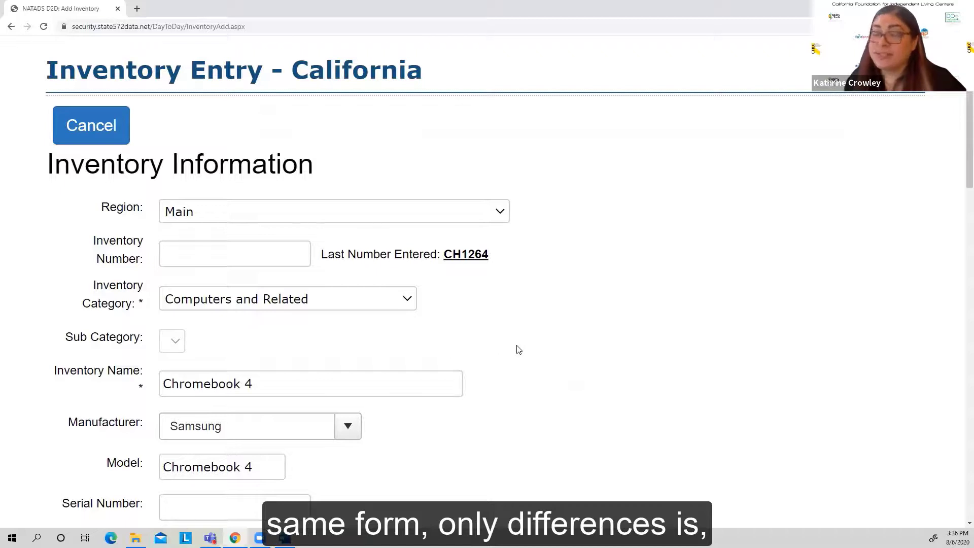
scroll(519, 350, down, 1)
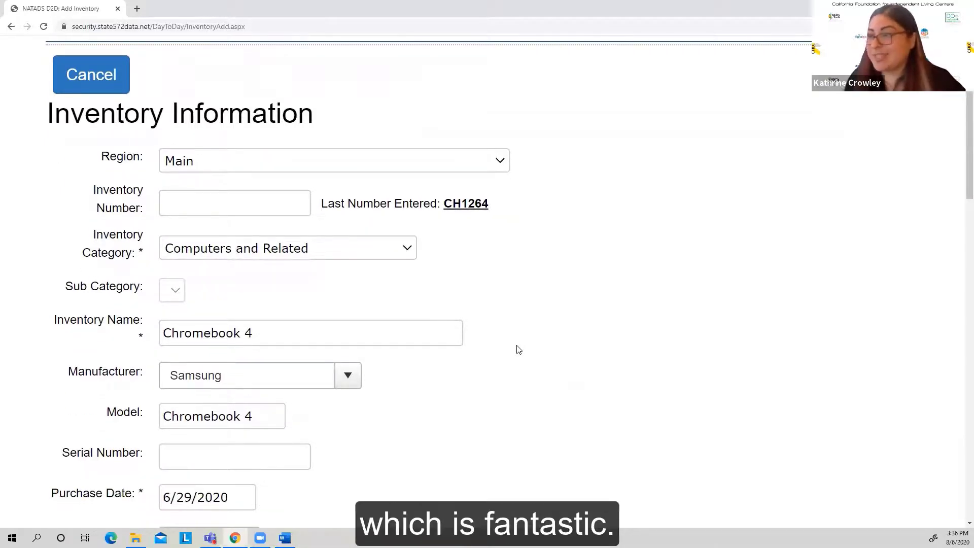
scroll(519, 350, down, 1)
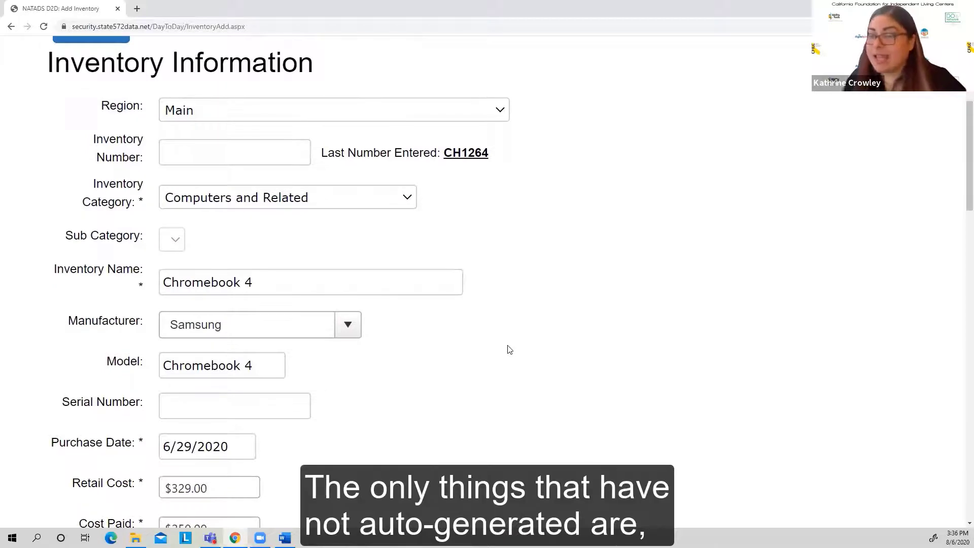
scroll(431, 341, down, 1)
click(257, 259)
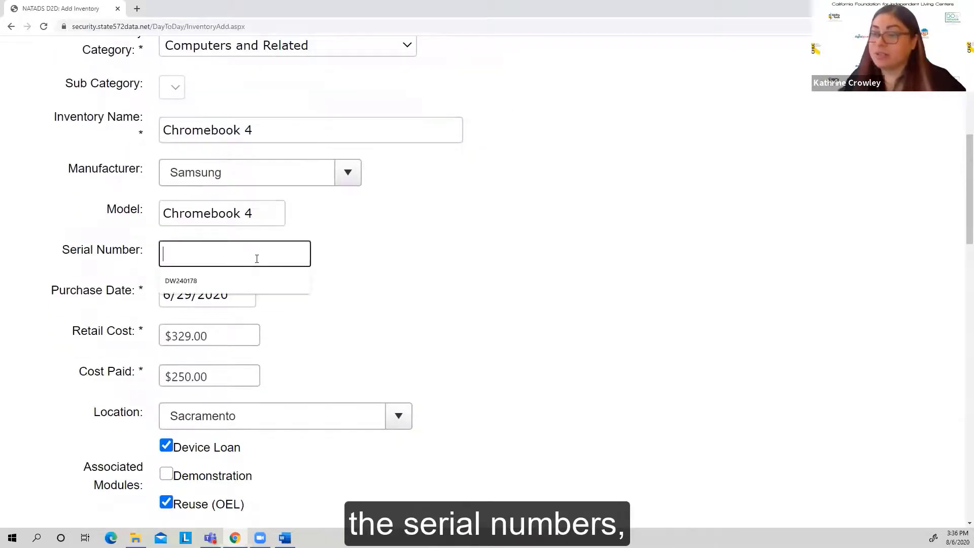
click(424, 289)
Step: Review the copied entry's associated modules, description, accessories and image sections, and cancel the entry without saving
scroll(492, 348, down, 5)
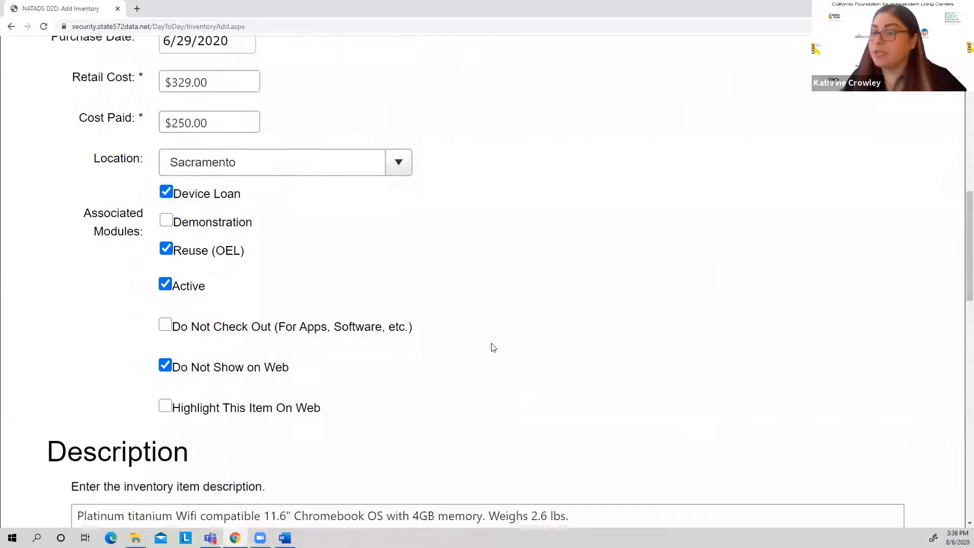
scroll(492, 348, down, 15)
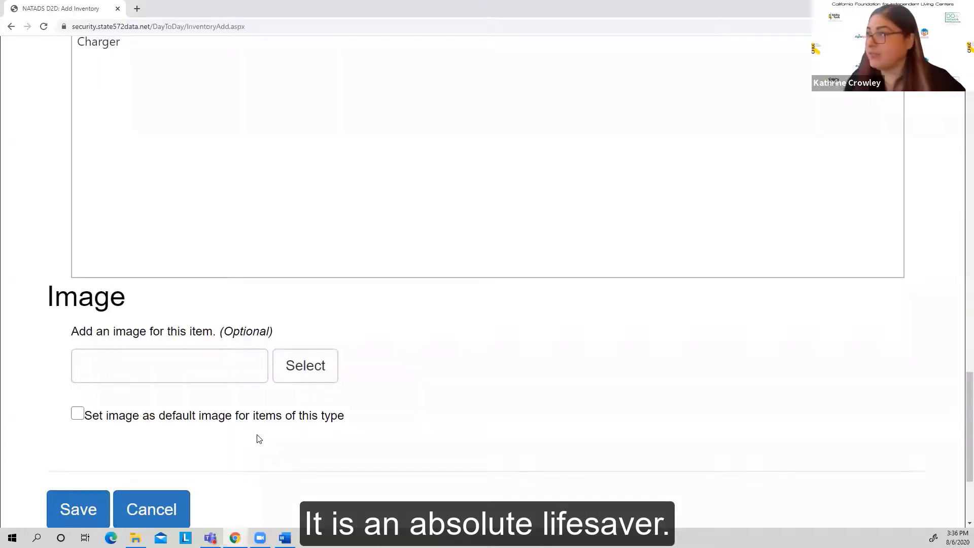
scroll(183, 431, up, 15)
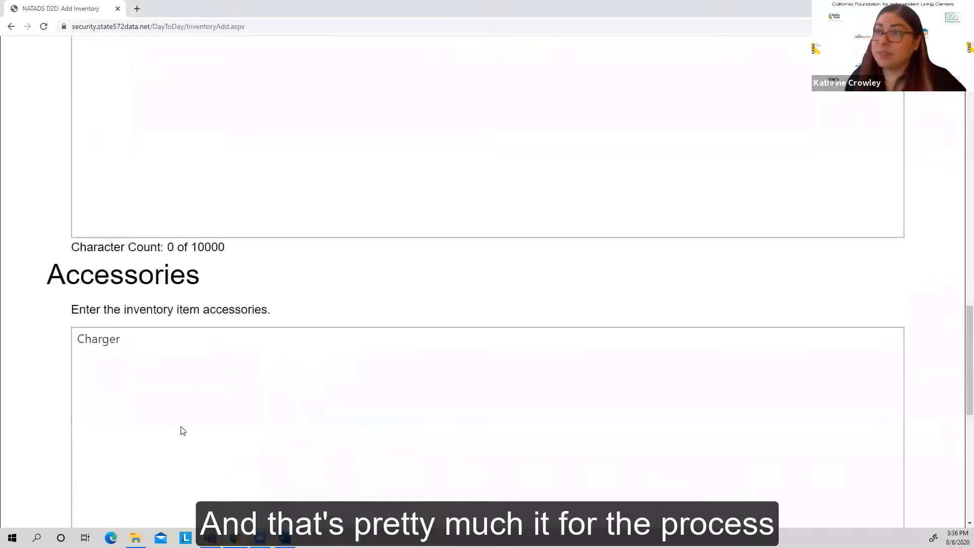
scroll(191, 423, up, 10)
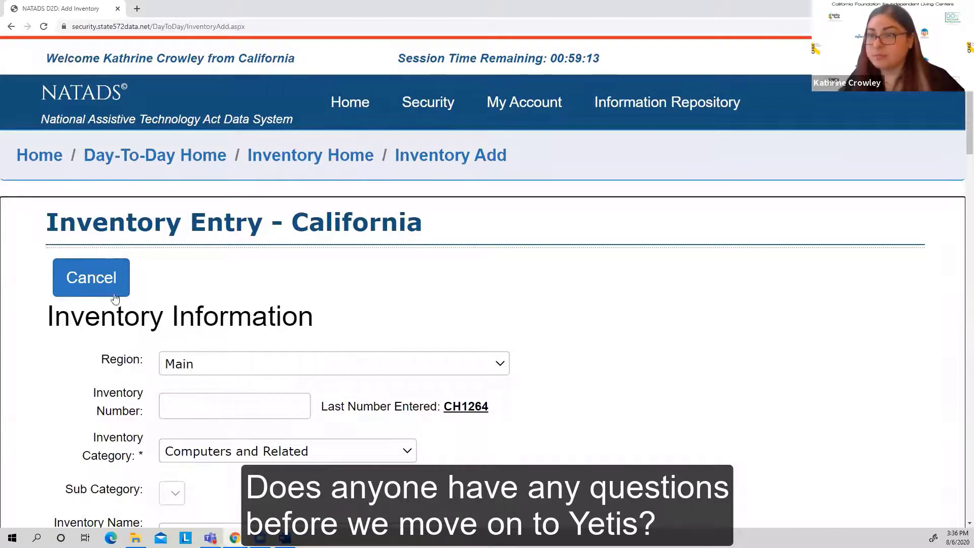
click(104, 278)
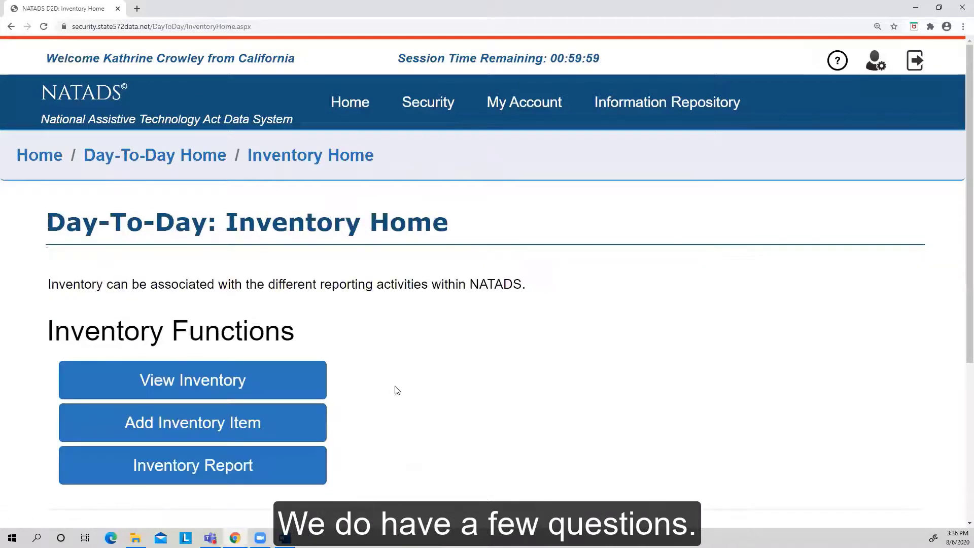
Step: Switch to the Chromebook 4 Inventory Entry Instructions guide in Word, maximize it and find the section on locating the serial number
scroll(417, 391, down, 1)
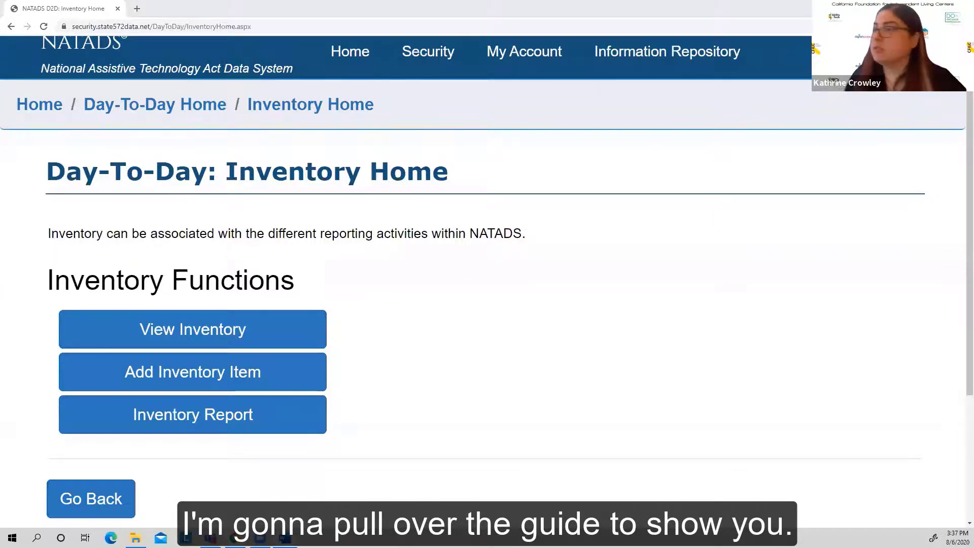
drag(0, 84, 760, 83)
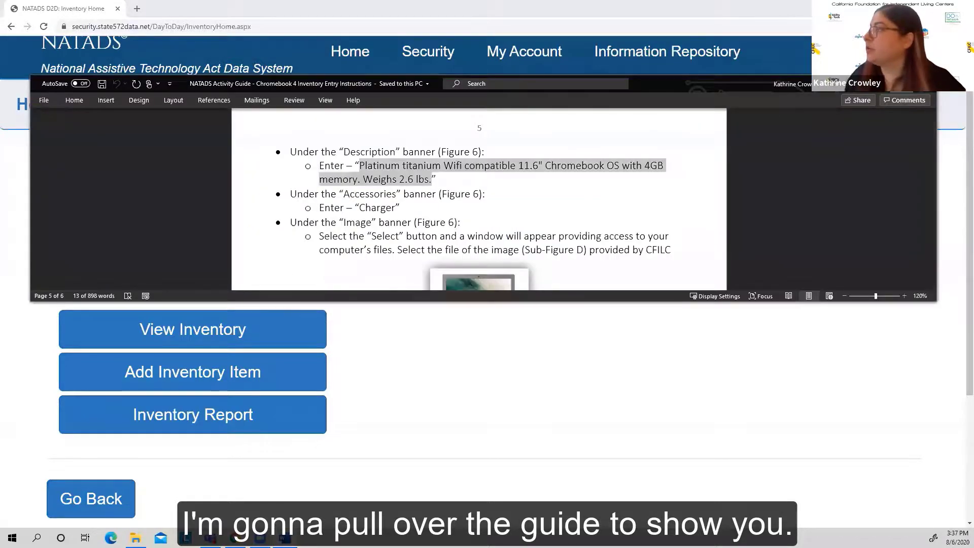
click(902, 83)
click(664, 243)
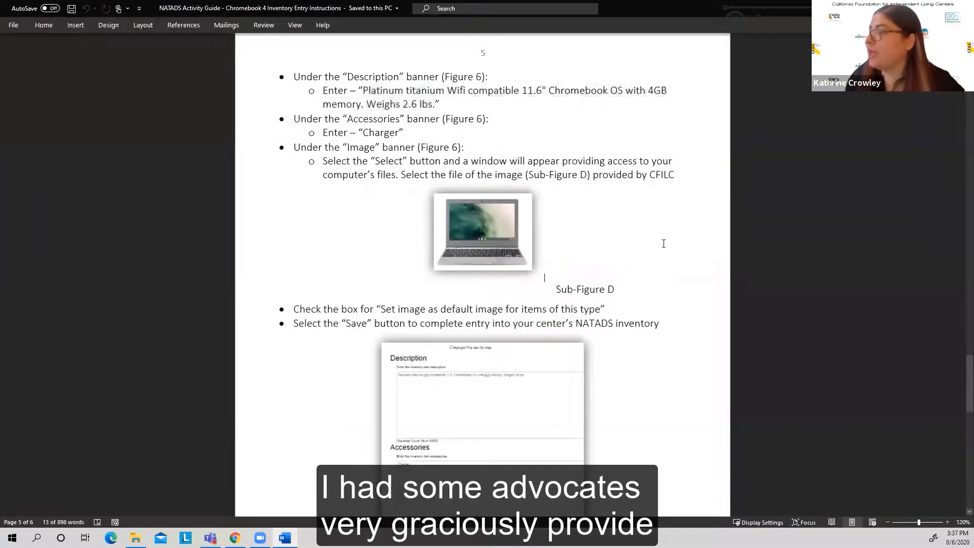
scroll(664, 244, down, 3)
scroll(663, 244, up, 15)
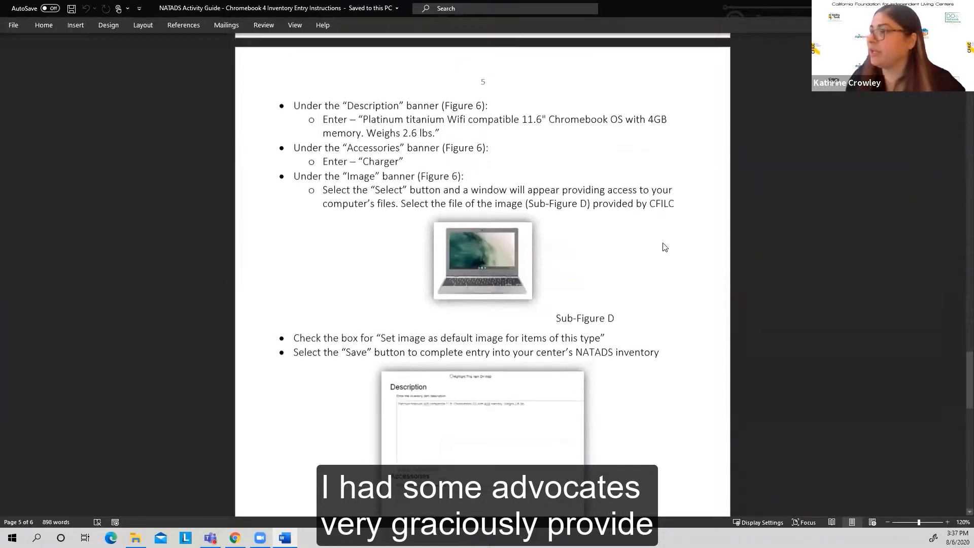
scroll(664, 244, up, 10)
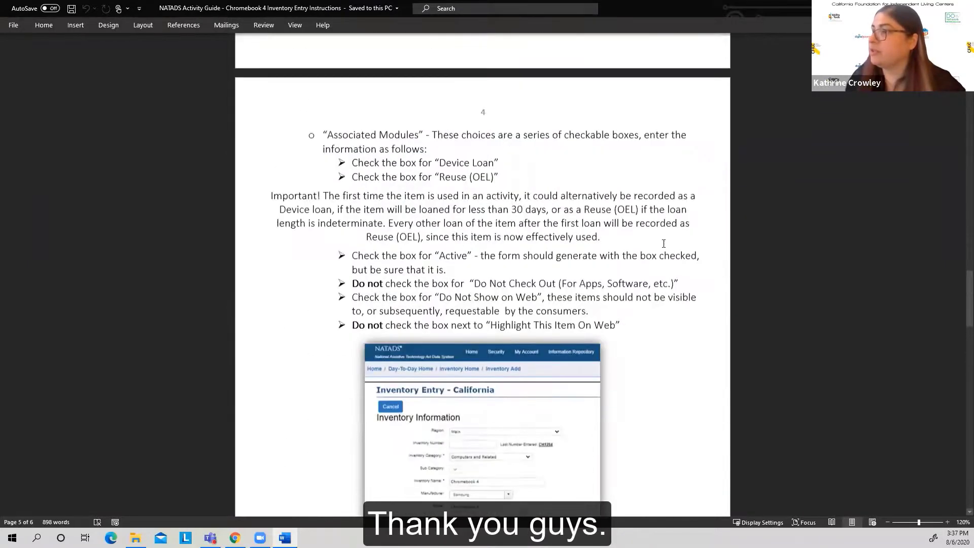
scroll(663, 243, up, 1)
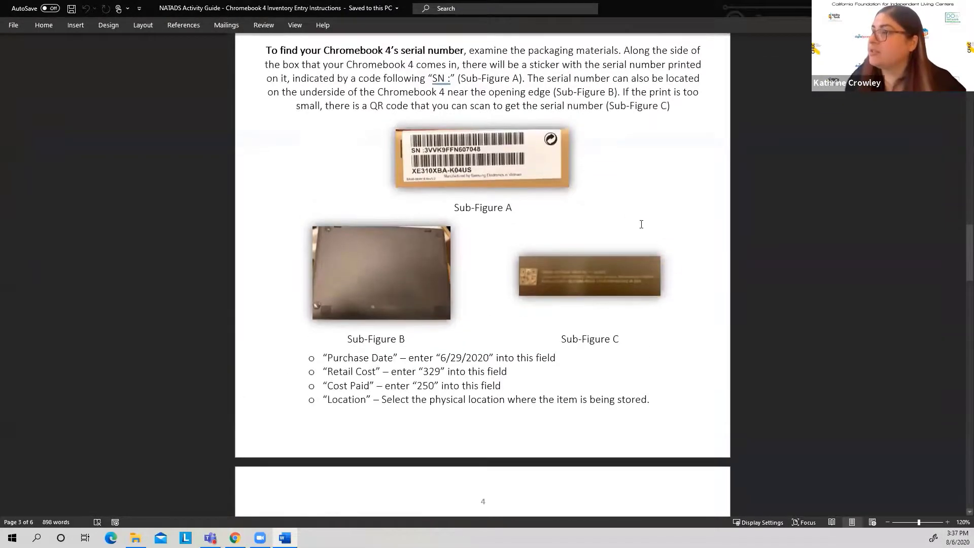
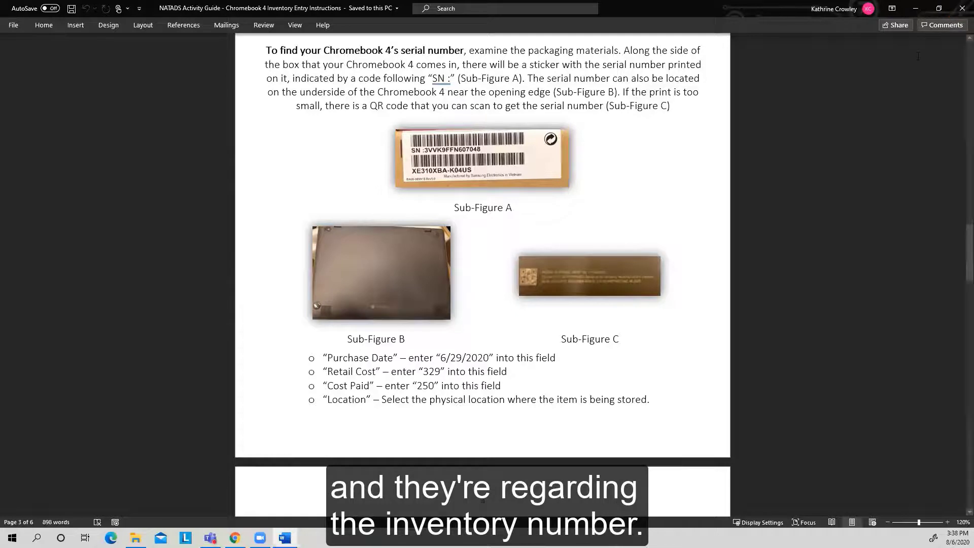
Step: Close the Chromebook 4 guide and open the NATADS inventory list to examine the Inventory ID and Inventory Number columns
click(667, 187)
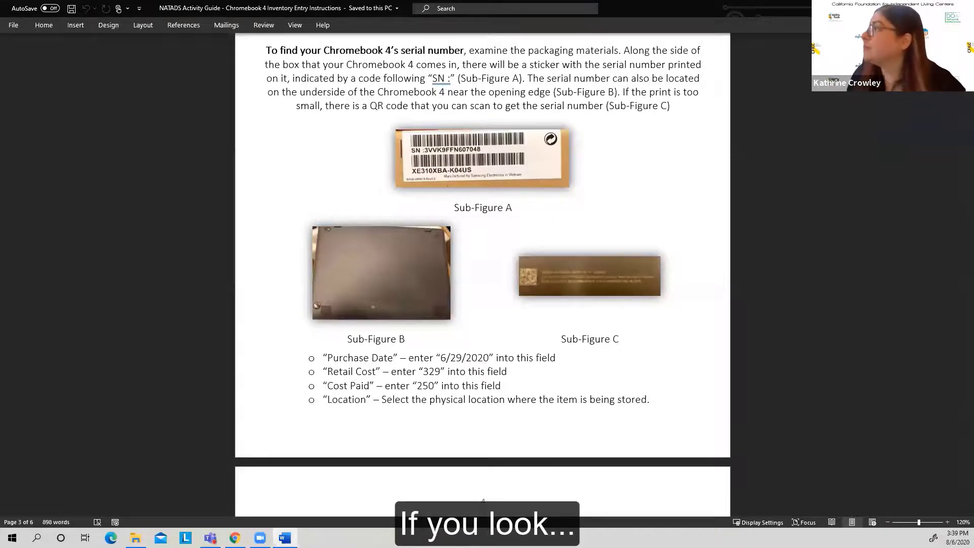
click(962, 8)
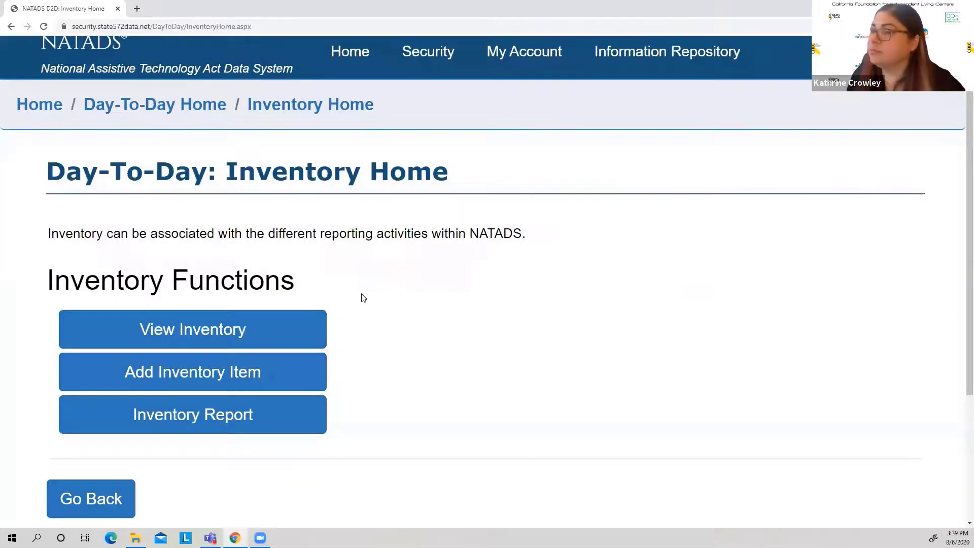
click(265, 339)
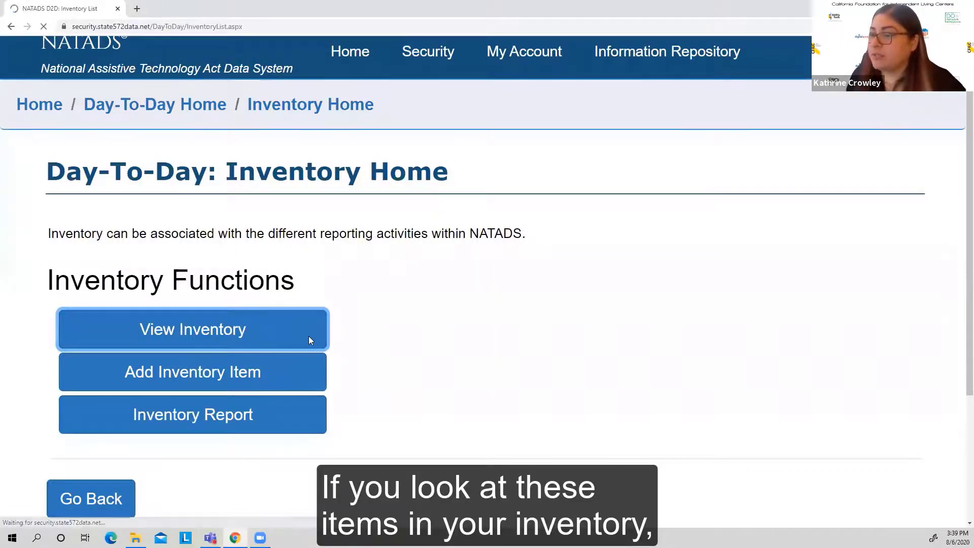
scroll(304, 366, down, 6)
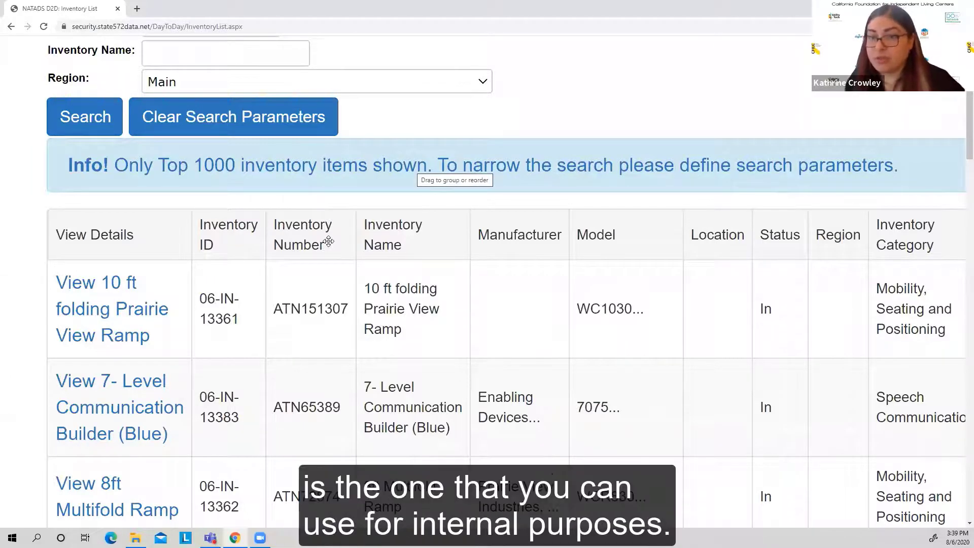
scroll(330, 243, down, 3)
scroll(330, 245, up, 2)
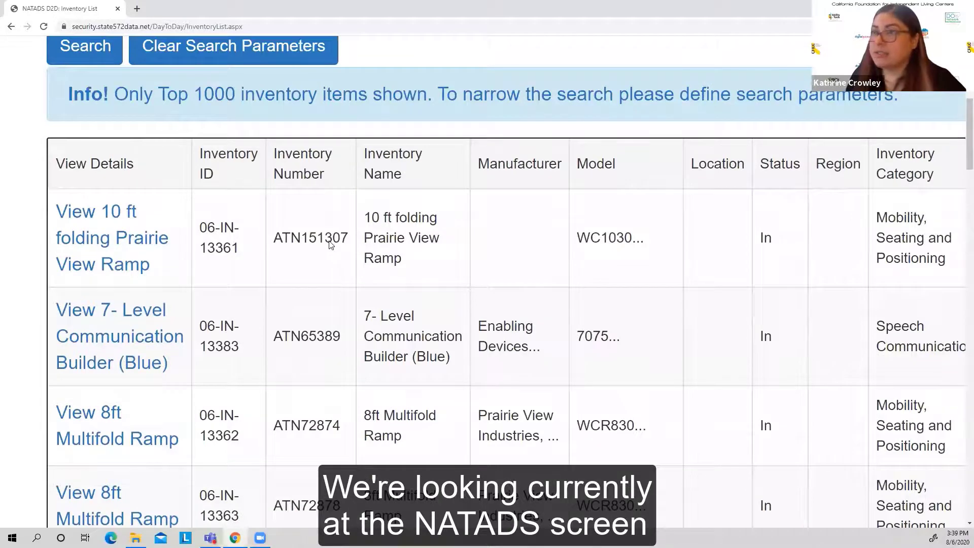
scroll(330, 245, up, 5)
scroll(330, 245, down, 4)
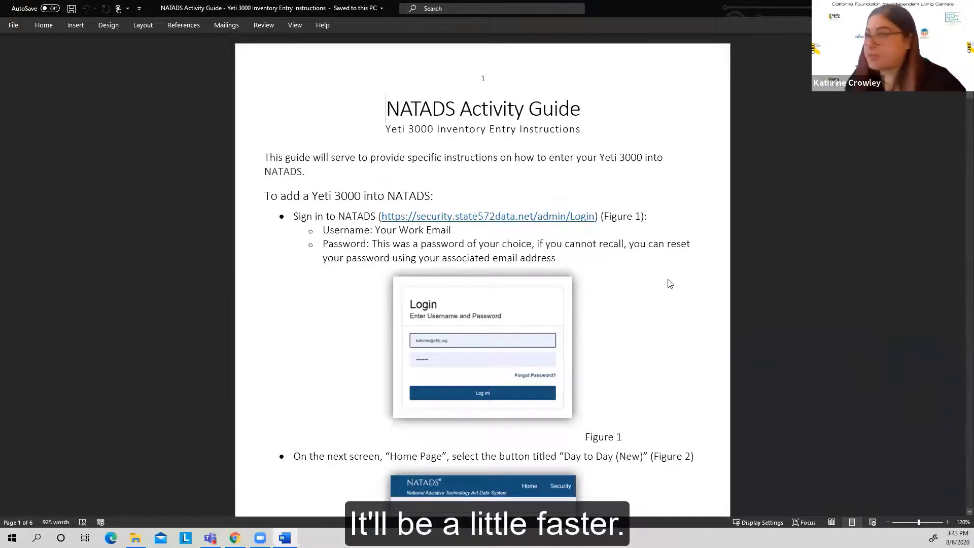
Step: Enlarge the Yeti 3000 Inventory Entry Instructions guide to 160% zoom
scroll(641, 341, down, 1)
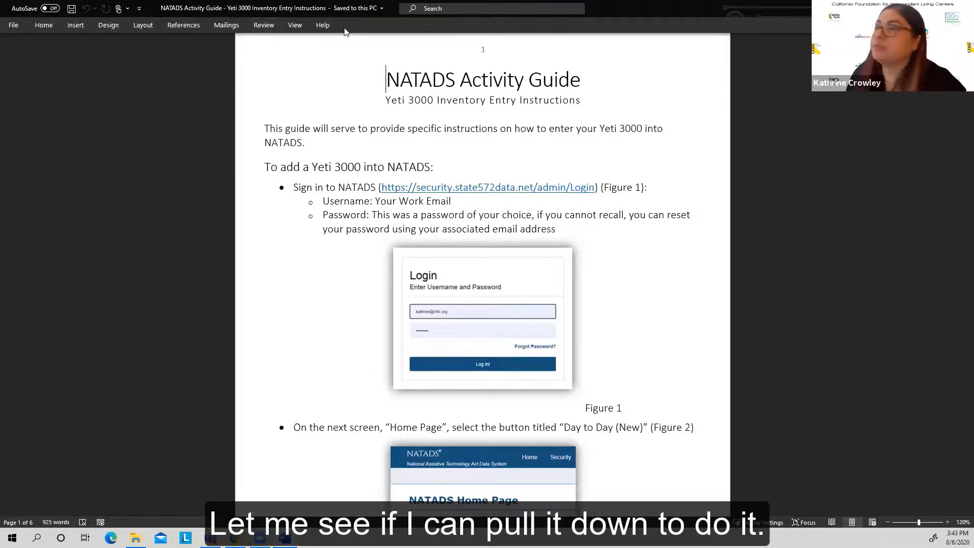
click(947, 523)
click(947, 522)
click(947, 522)
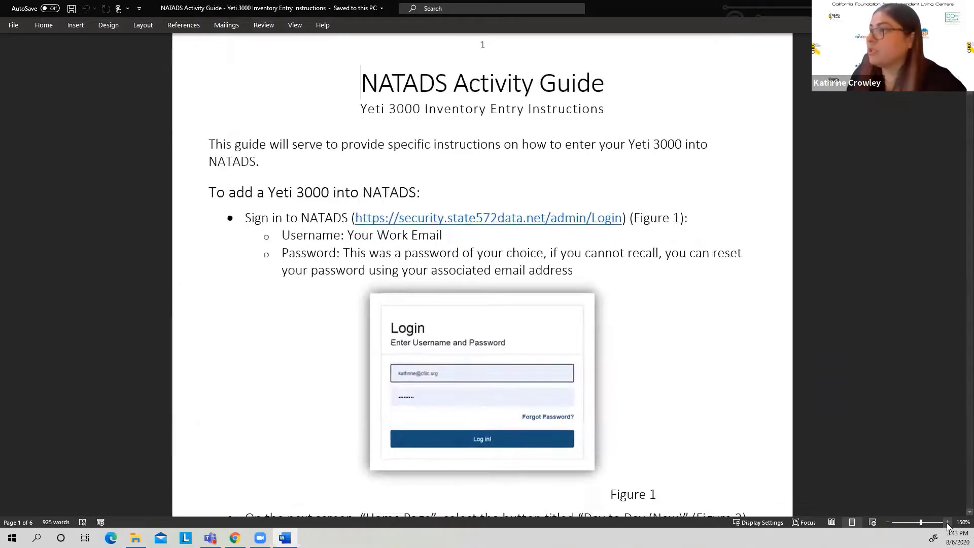
click(947, 523)
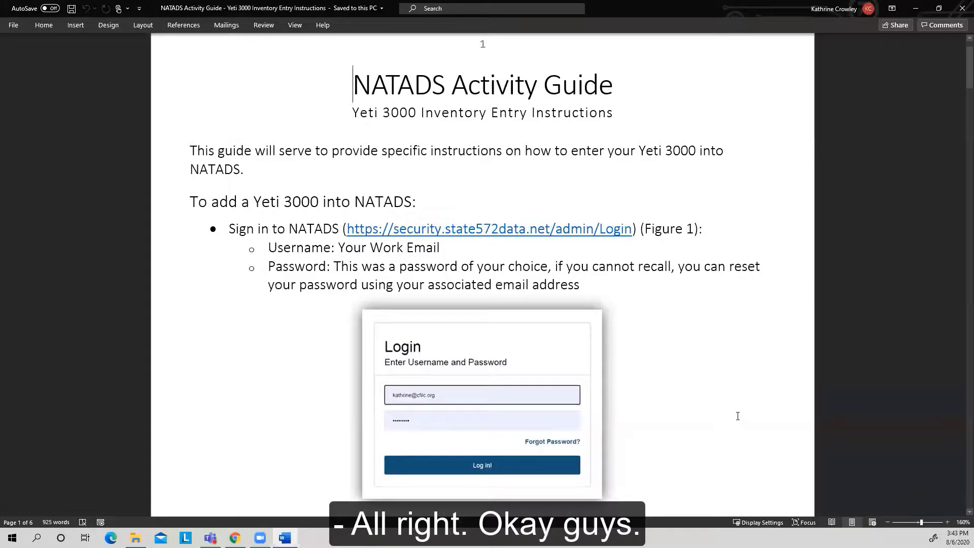
Step: Review the Yeti guide's sign-in and navigation instructions in Figures 1 to 4, up to adding an inventory item
scroll(738, 416, down, 2)
scroll(739, 416, down, 8)
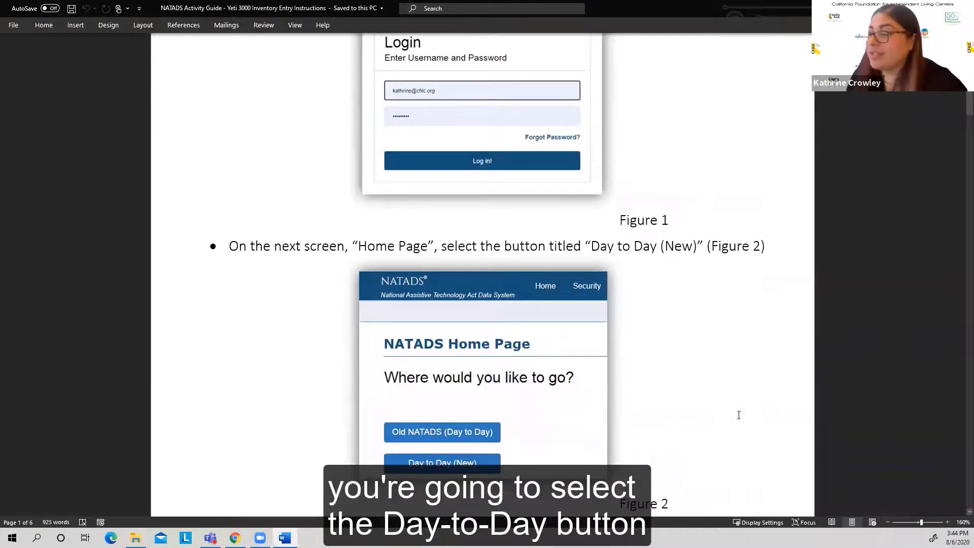
scroll(739, 415, down, 3)
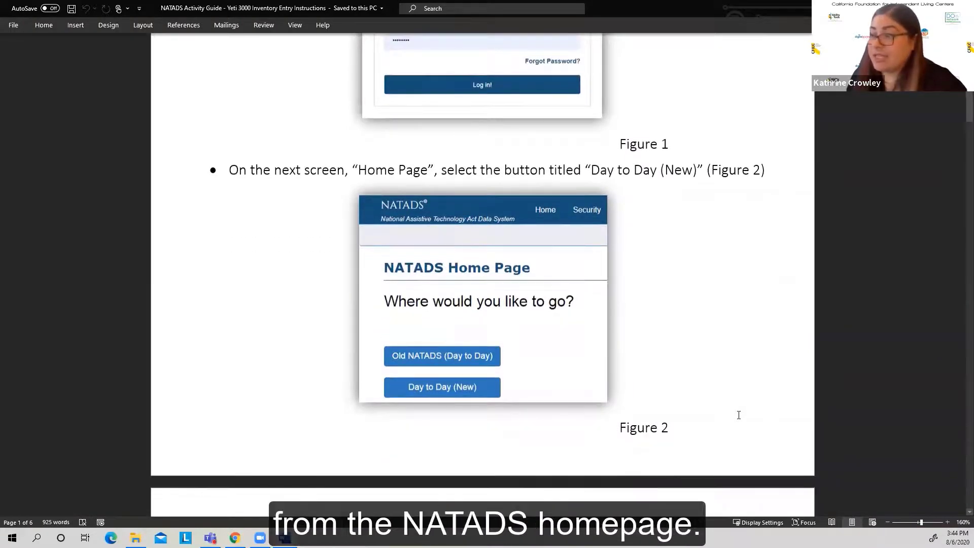
scroll(739, 415, down, 8)
scroll(738, 415, down, 5)
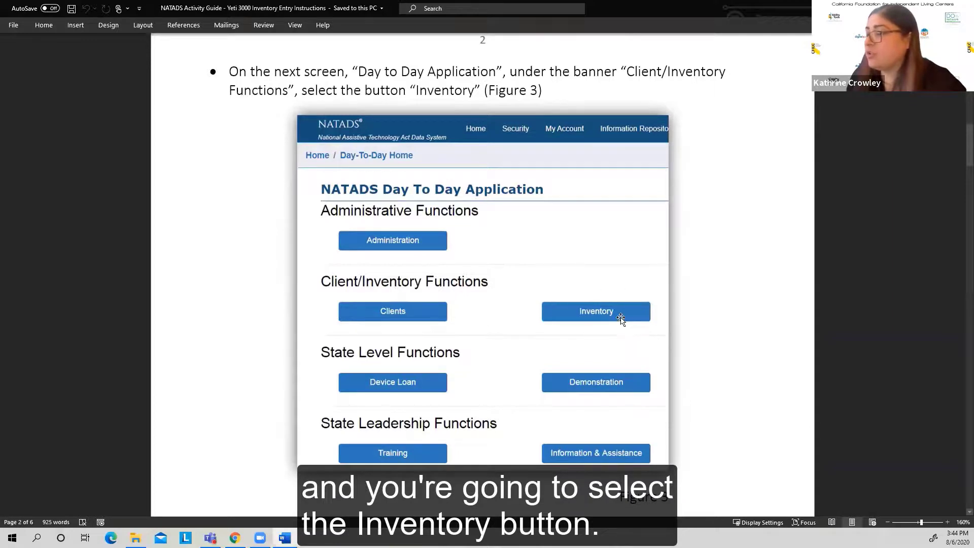
scroll(688, 345, down, 5)
scroll(693, 350, down, 3)
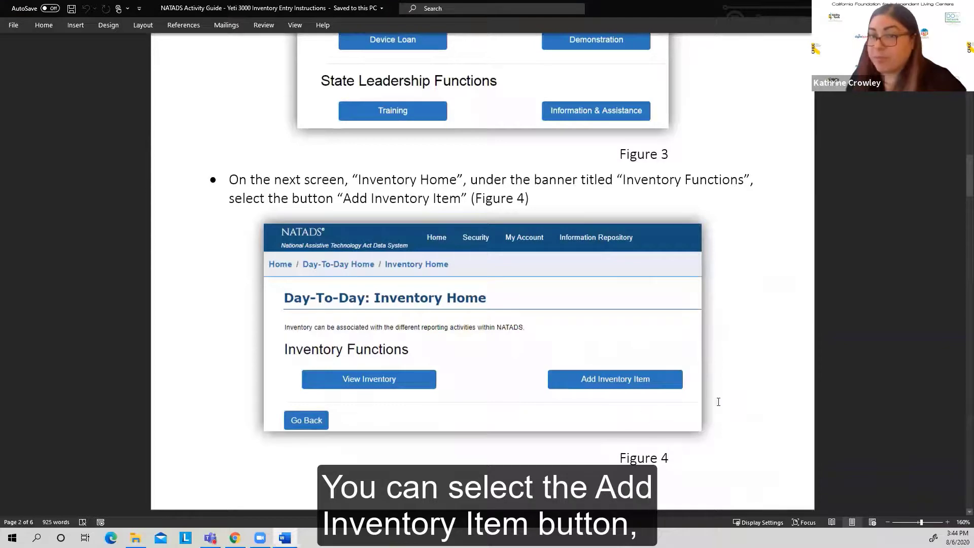
Step: Read the guide's Inventory Information field instructions and the section on locating the Yeti 3000's serial number with its photos
scroll(745, 399, down, 7)
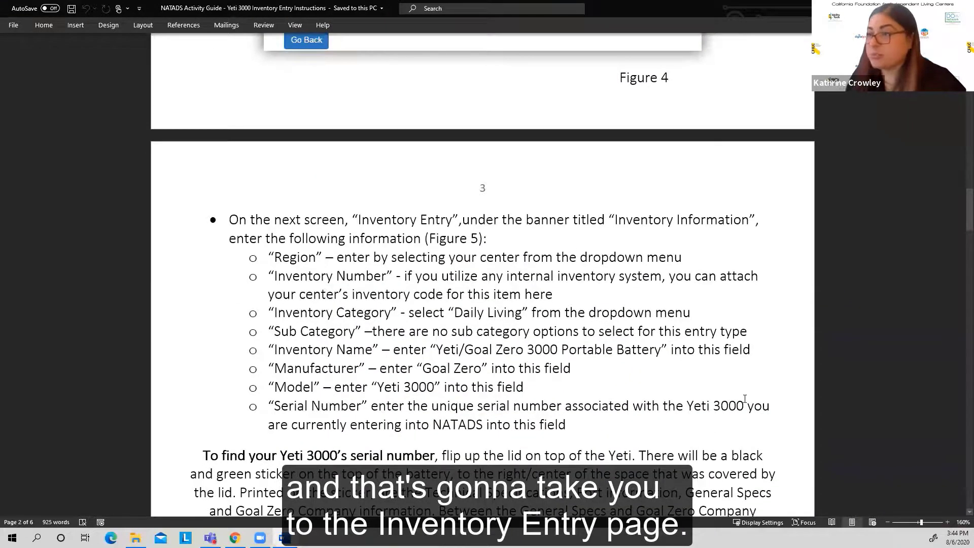
scroll(710, 381, down, 1)
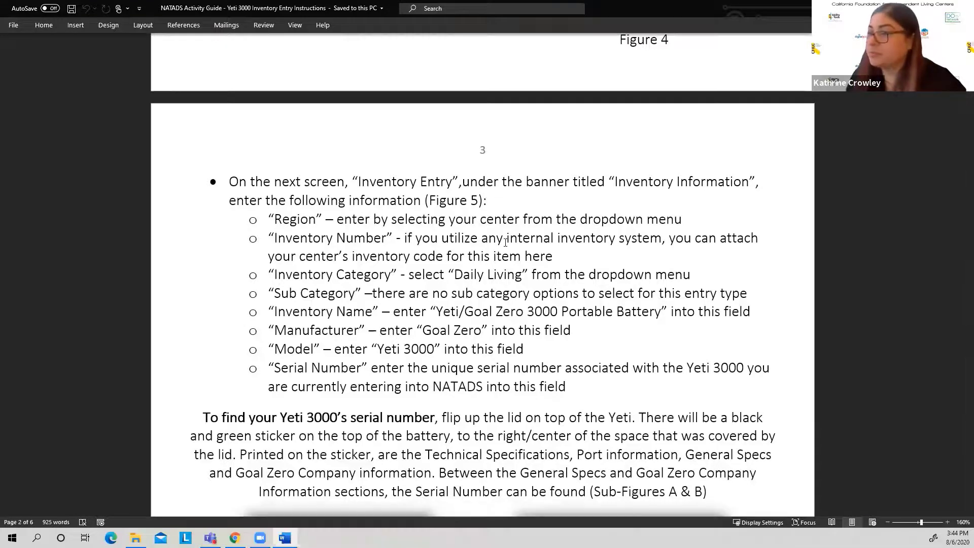
scroll(430, 235, down, 1)
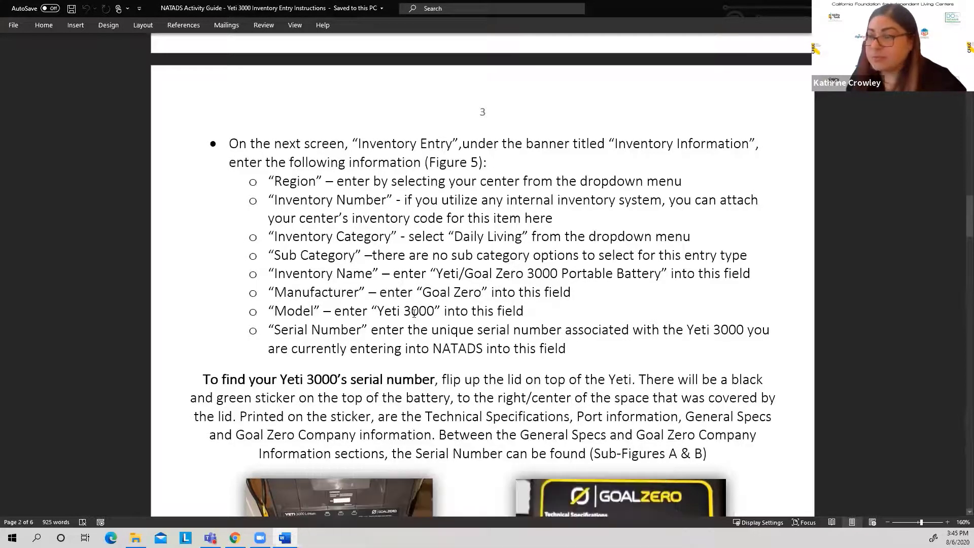
scroll(408, 310, down, 3)
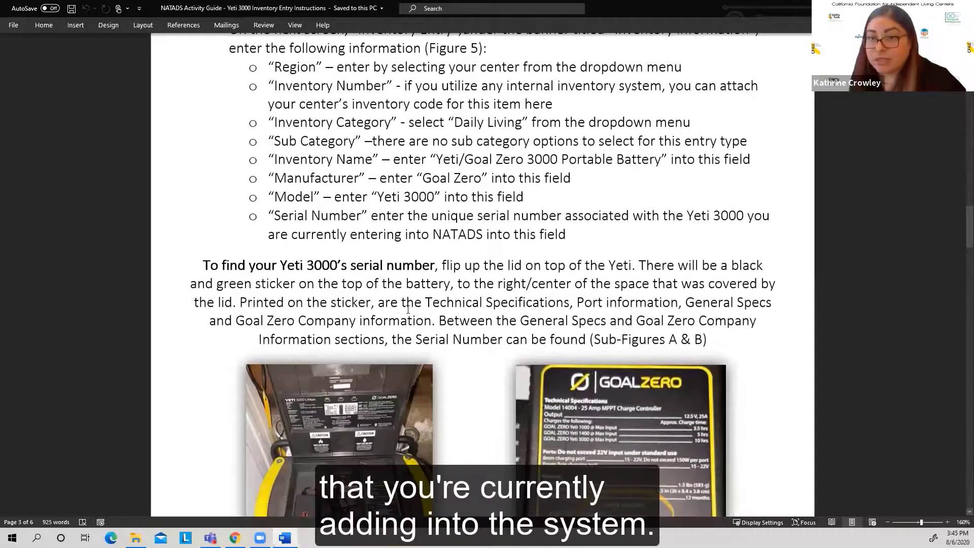
scroll(423, 306, down, 2)
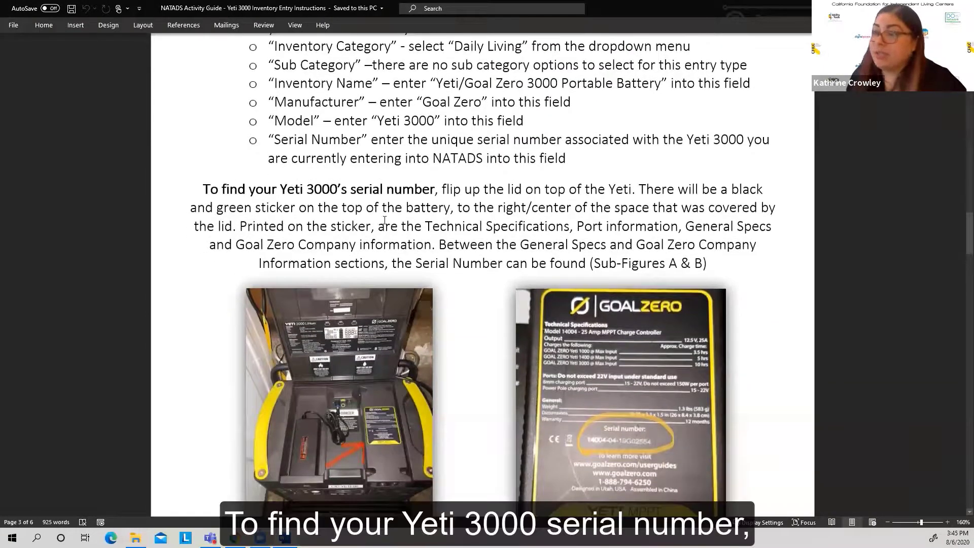
scroll(482, 340, down, 2)
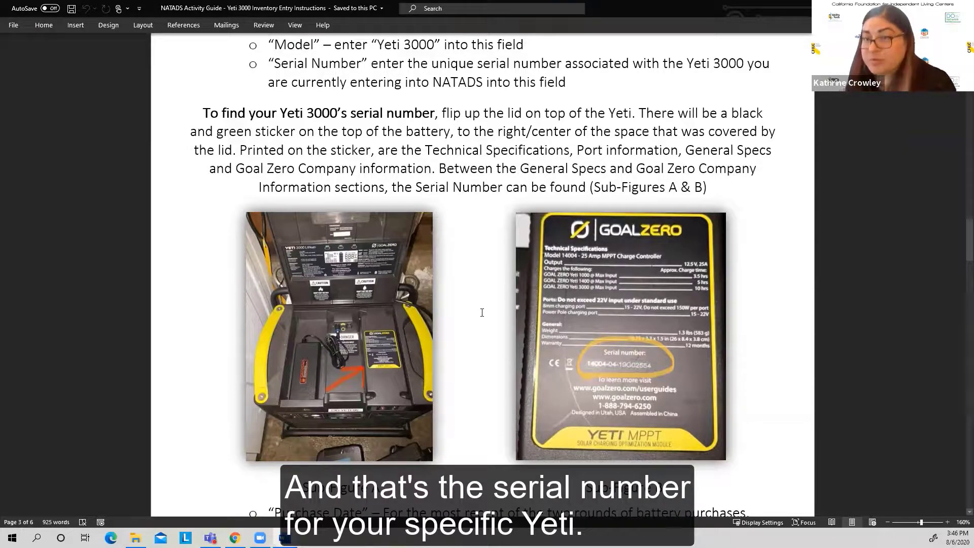
Step: Check the guide's instructions for the Yeti's purchase date, retail cost, cost paid and location fields
scroll(484, 313, down, 5)
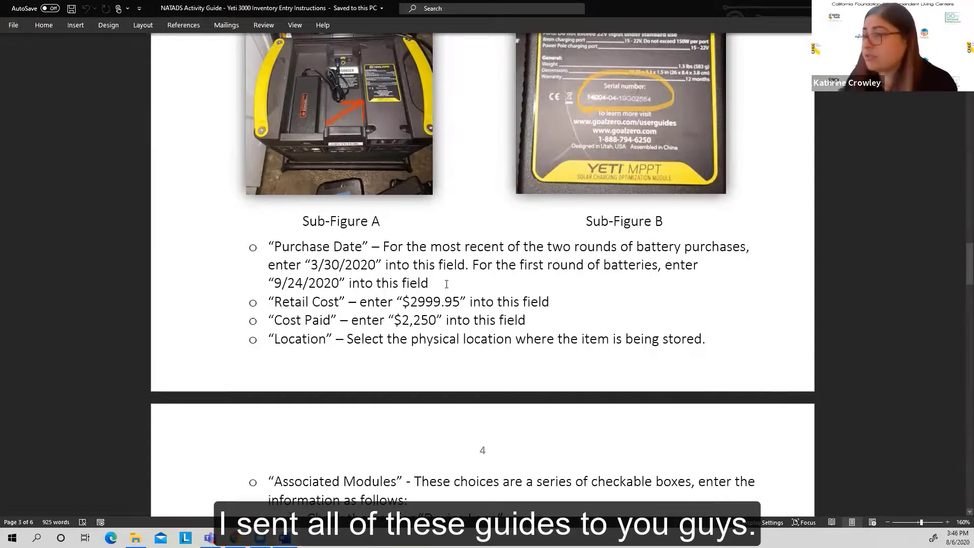
scroll(445, 283, down, 1)
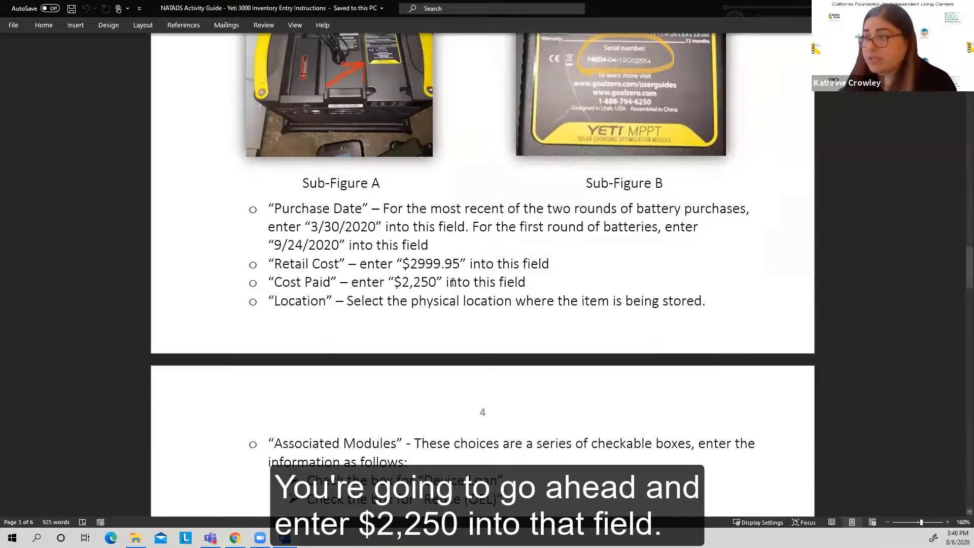
scroll(452, 282, down, 3)
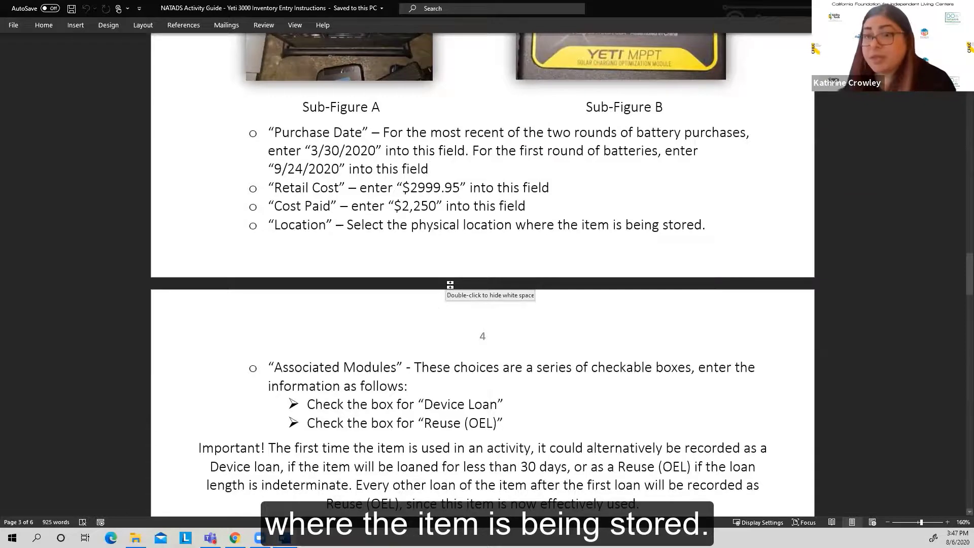
Step: Read the guide's Associated Modules instructions, covering the loan and reuse options and the Active, check-out and web display boxes
scroll(447, 286, down, 4)
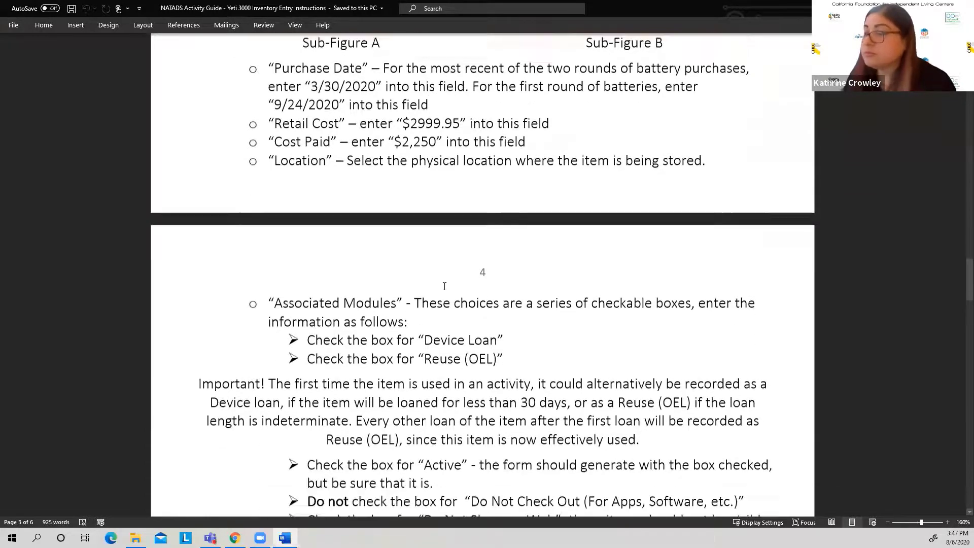
scroll(444, 285, down, 4)
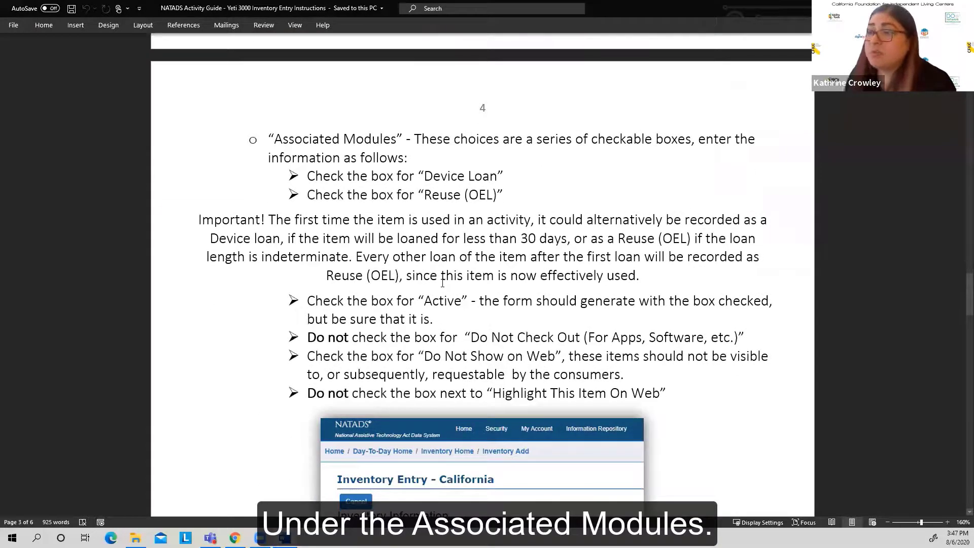
scroll(442, 282, down, 1)
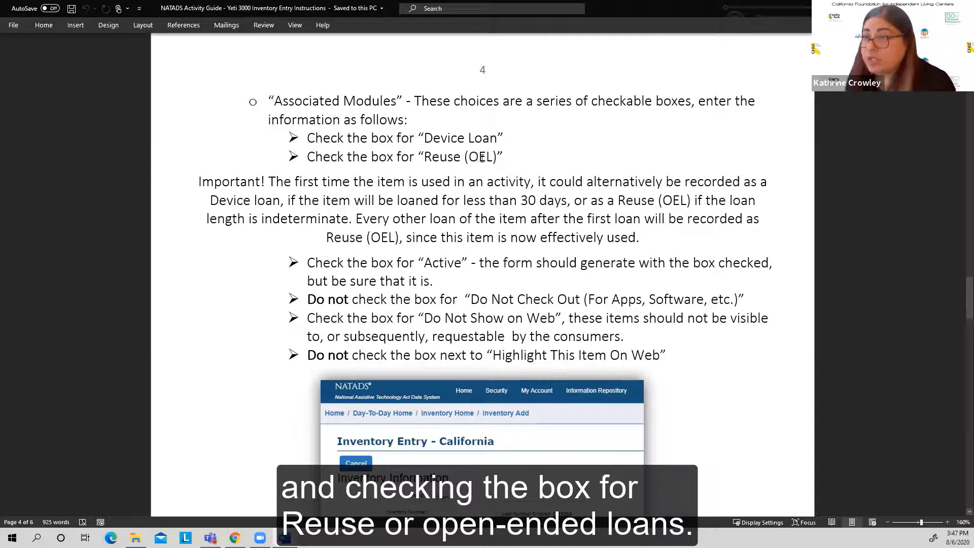
scroll(359, 157, down, 1)
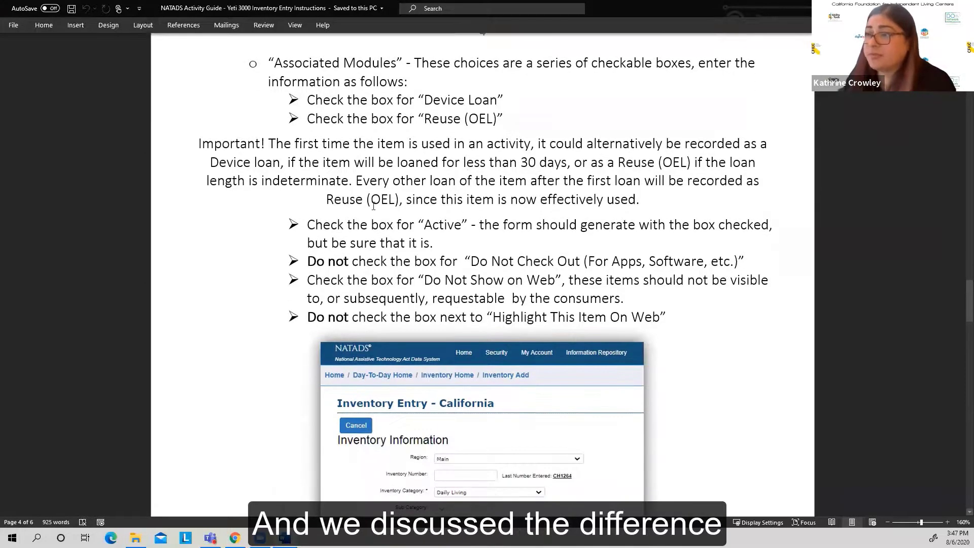
scroll(391, 197, down, 1)
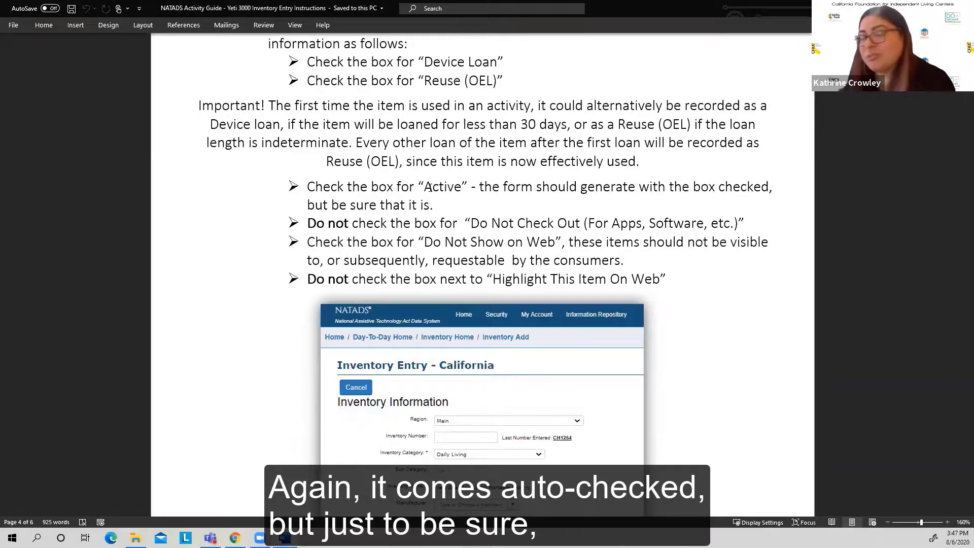
scroll(430, 187, down, 1)
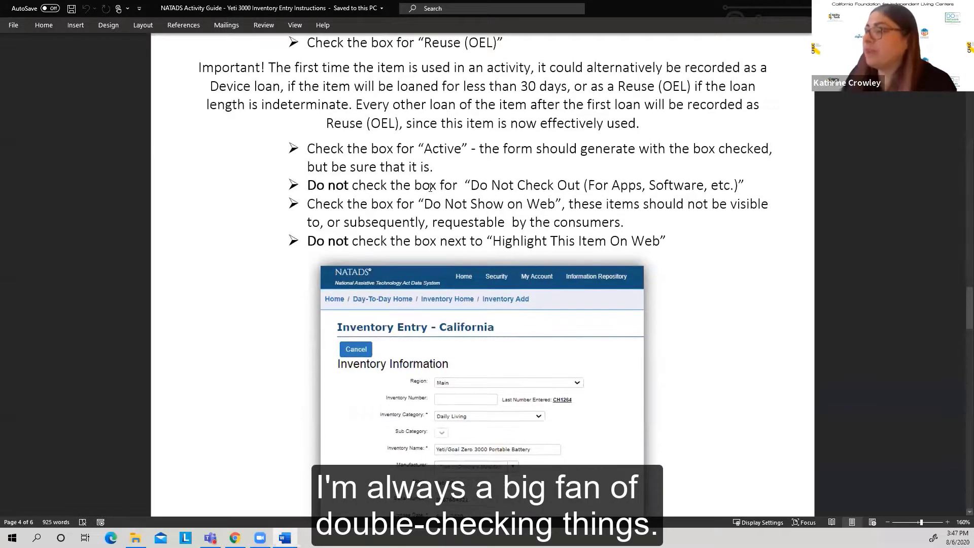
scroll(430, 188, down, 1)
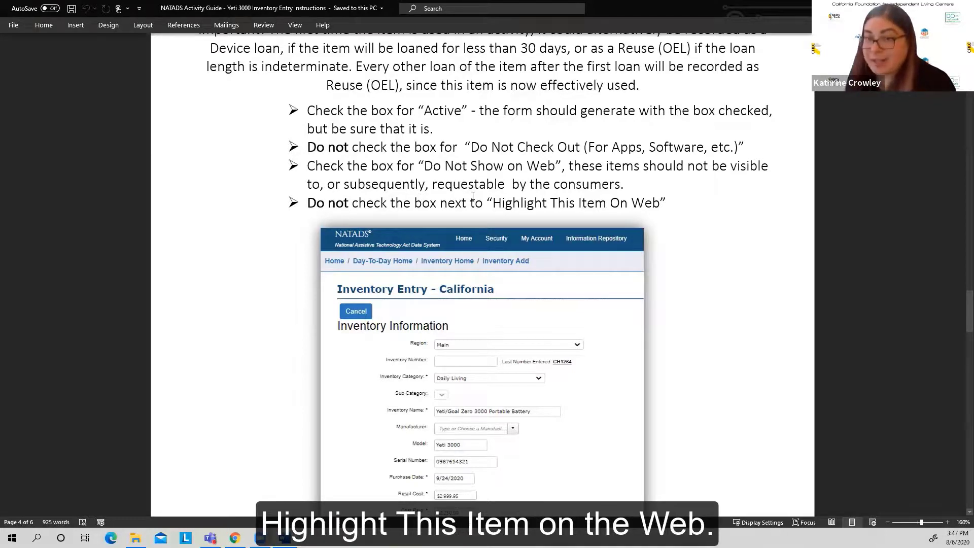
Step: Select and examine the completed Inventory Entry screenshot in Figure 5, and continue to the Description, Accessories and Image instructions
scroll(472, 195, down, 3)
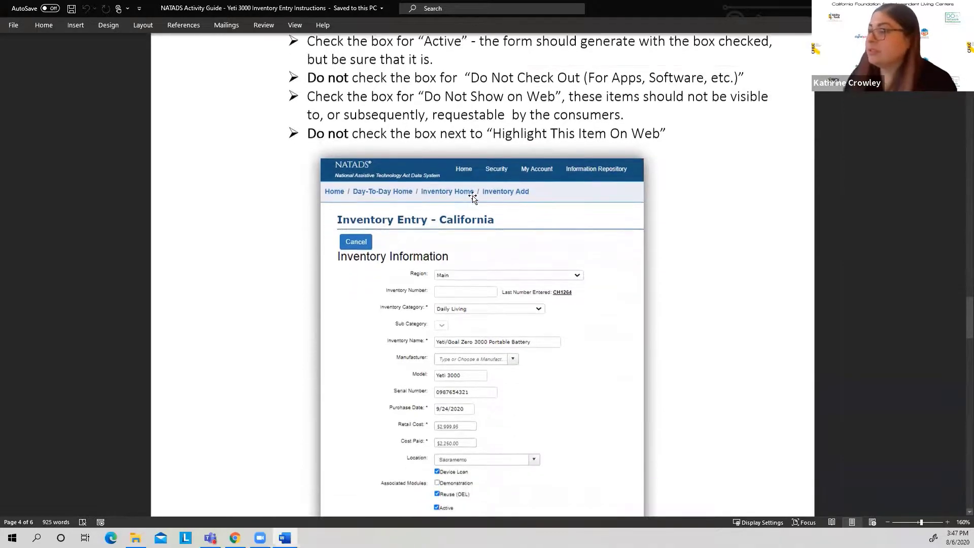
scroll(472, 195, down, 8)
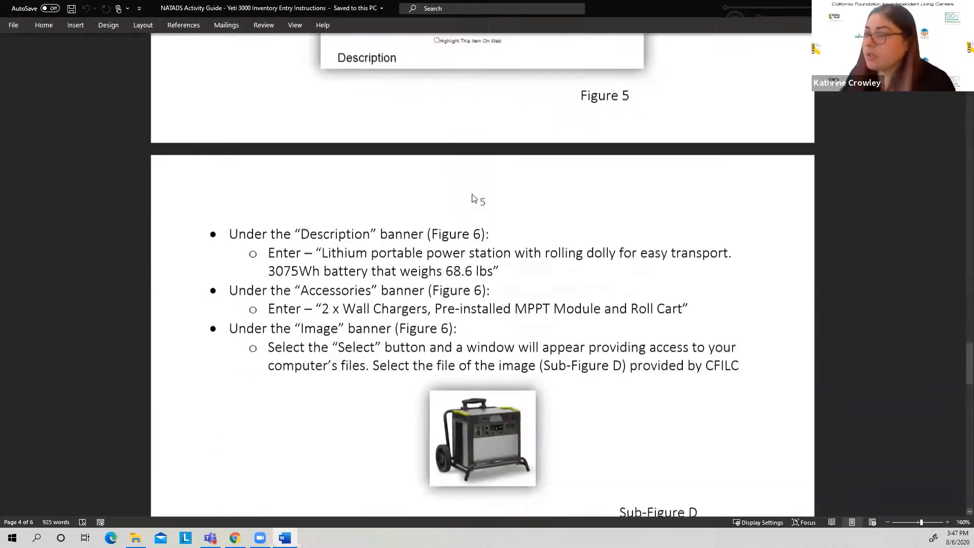
scroll(472, 195, down, 1)
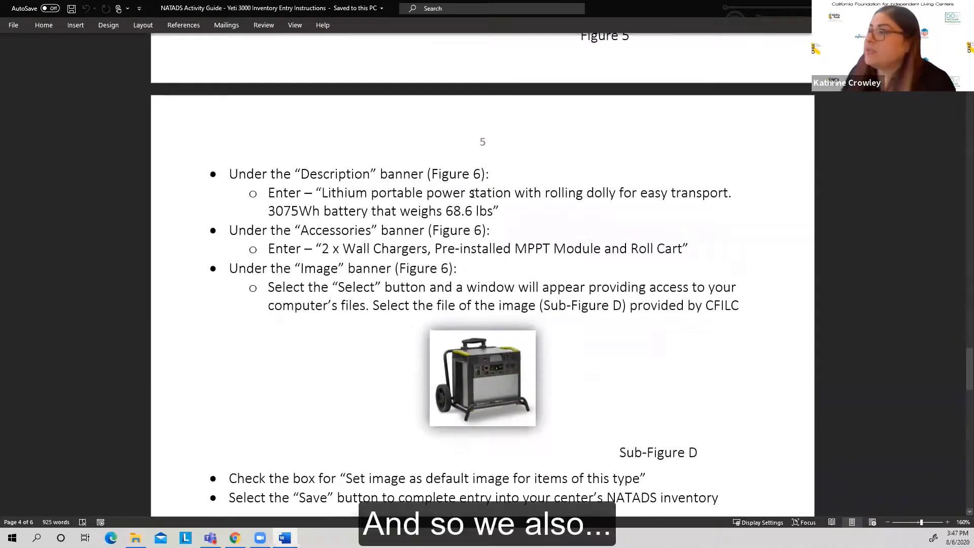
scroll(472, 194, up, 10)
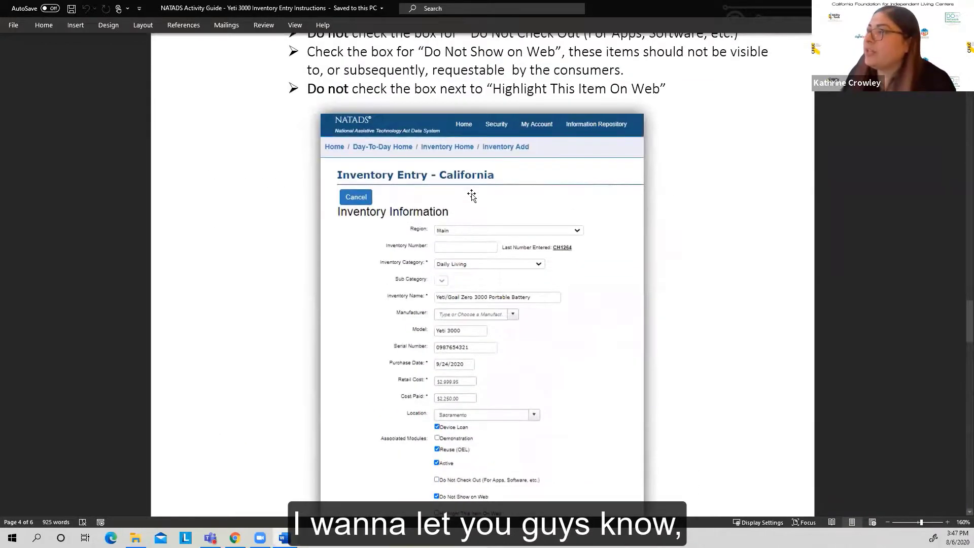
scroll(471, 195, down, 1)
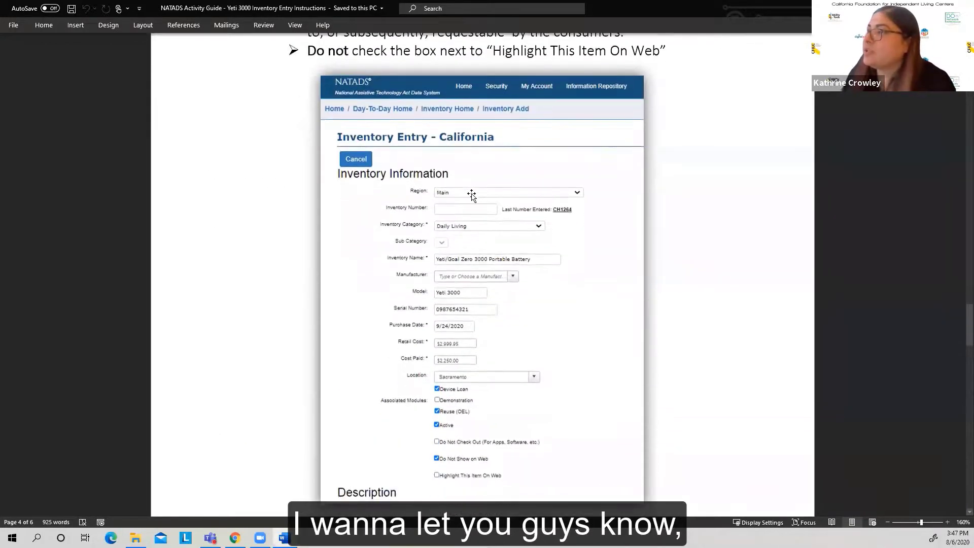
click(485, 247)
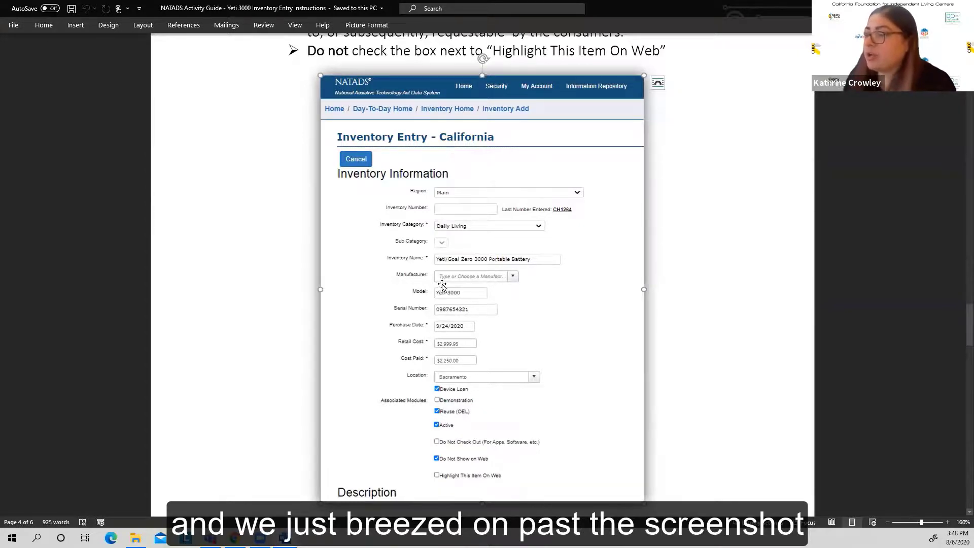
scroll(465, 302, down, 1)
scroll(465, 302, down, 1)
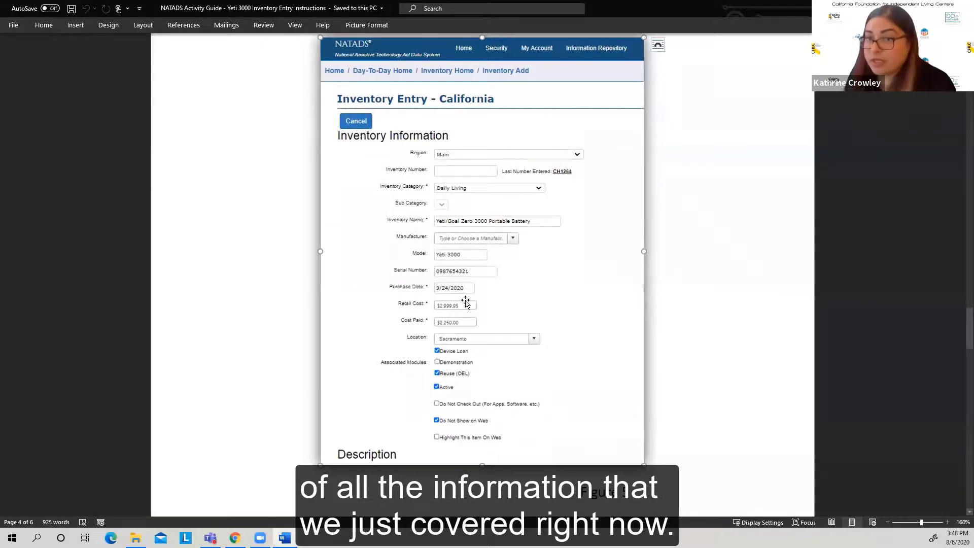
scroll(462, 297, down, 5)
scroll(462, 292, down, 6)
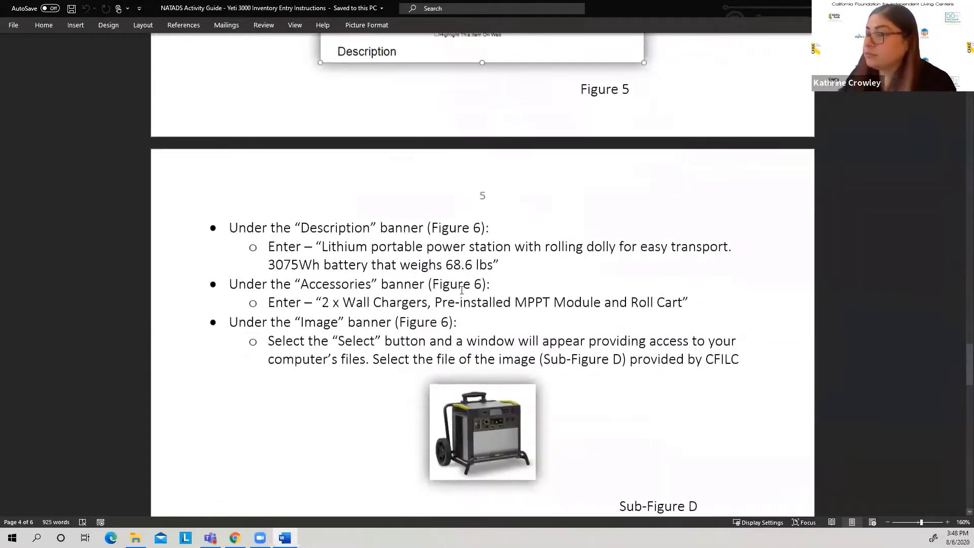